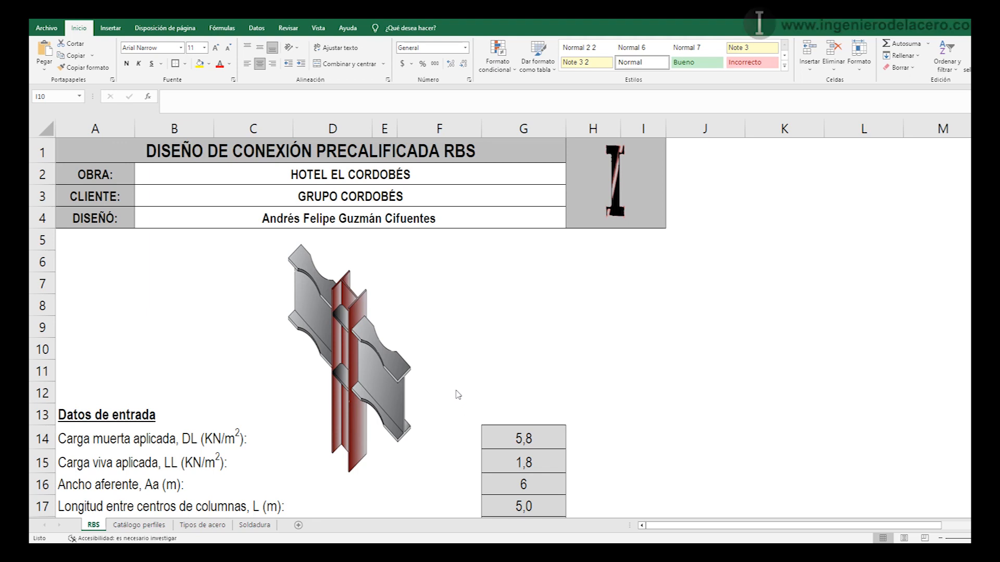
- Examine the RBS sheet's title block, the connection illustration and the start of the input data section
{"action": "left_click", "coordinate": [518, 349]}
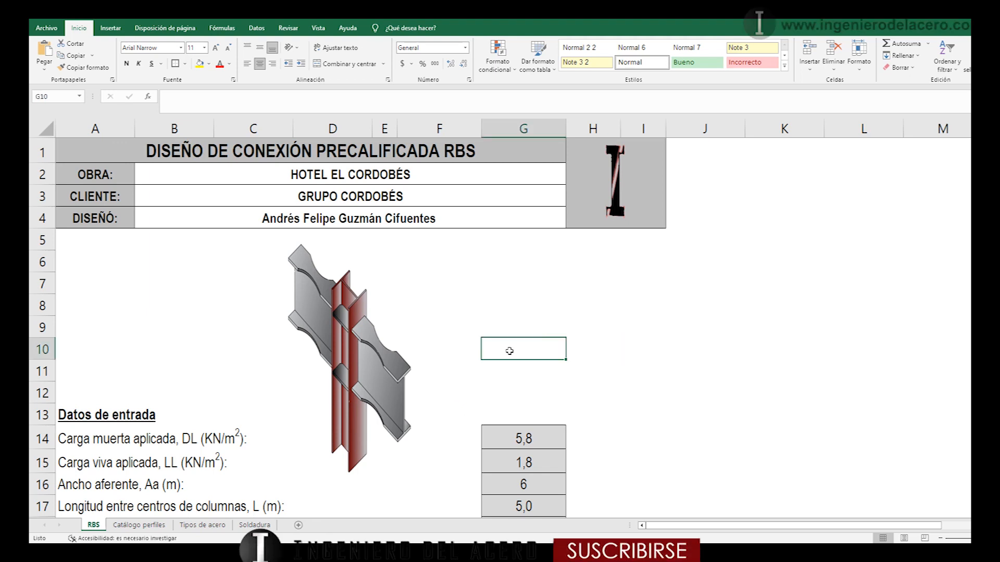
{"action": "scroll", "coordinate": [260, 386], "scroll_direction": "down", "scroll_amount": 1}
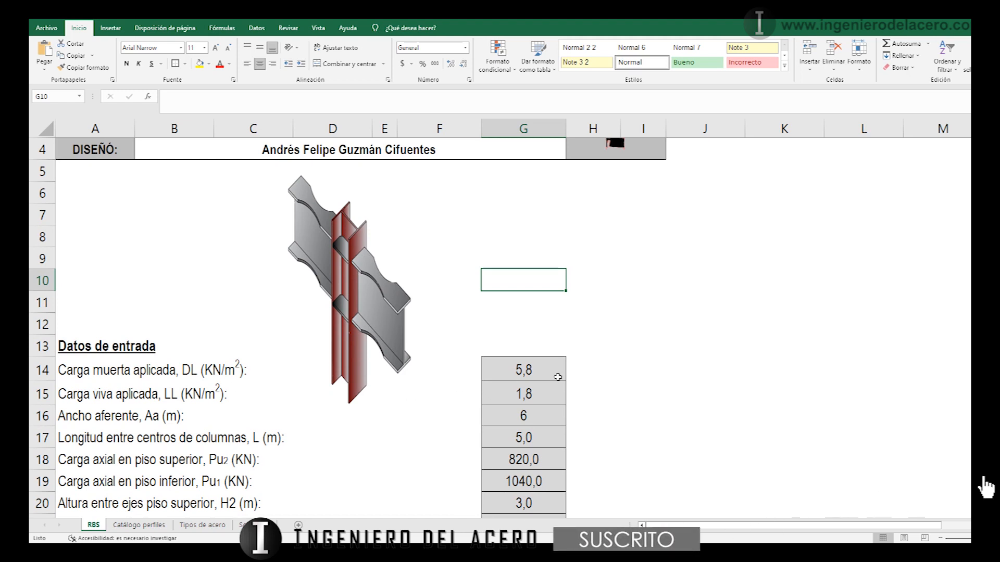
{"action": "left_click", "coordinate": [541, 370]}
{"action": "scroll", "coordinate": [536, 321], "scroll_direction": "up", "scroll_amount": 1}
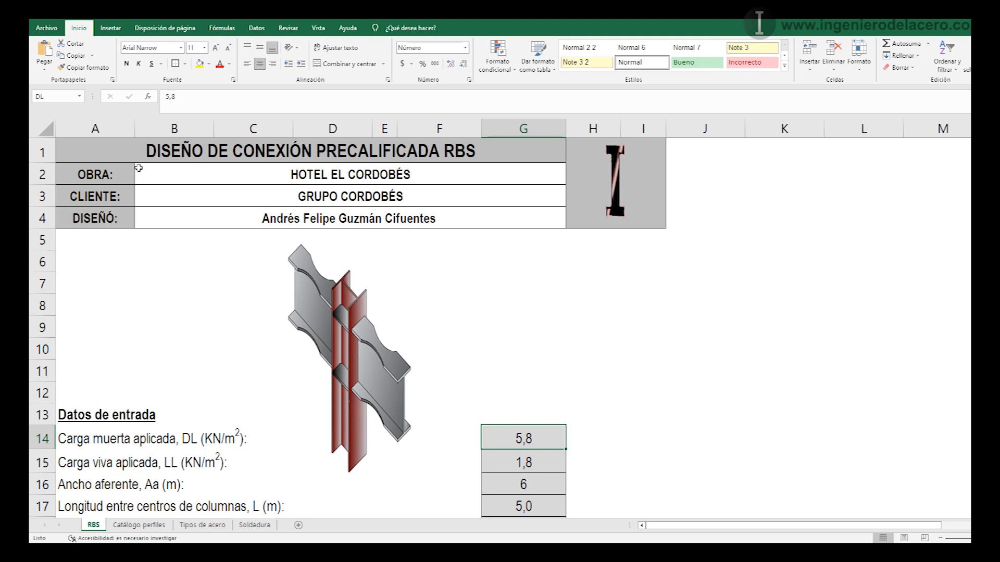
{"action": "left_click_drag", "start_coordinate": [102, 148], "coordinate": [589, 222]}
{"action": "left_click", "coordinate": [499, 263]}
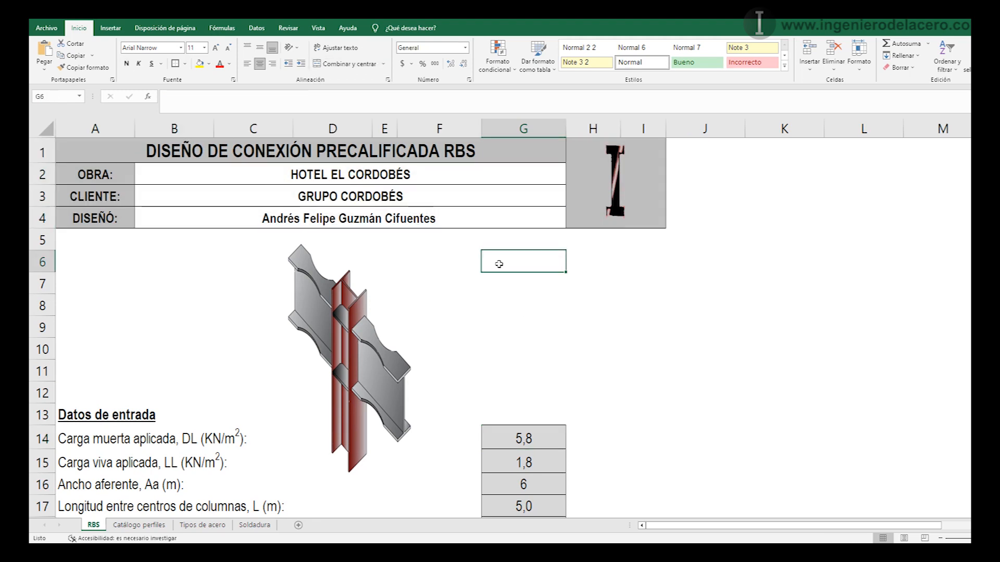
{"action": "left_click", "coordinate": [499, 276]}
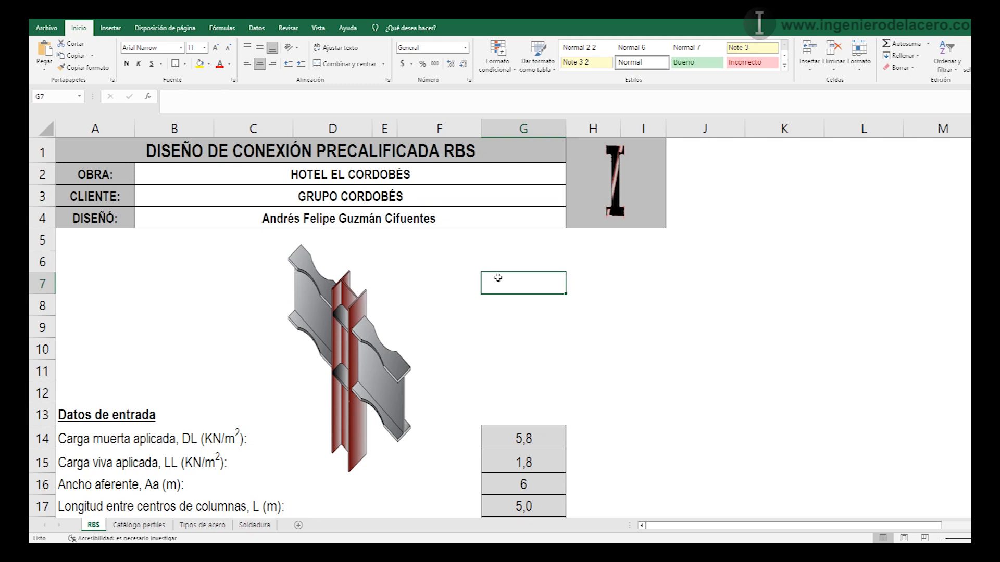
{"action": "scroll", "coordinate": [471, 322], "scroll_direction": "down", "scroll_amount": 1}
{"action": "left_click", "coordinate": [348, 294]}
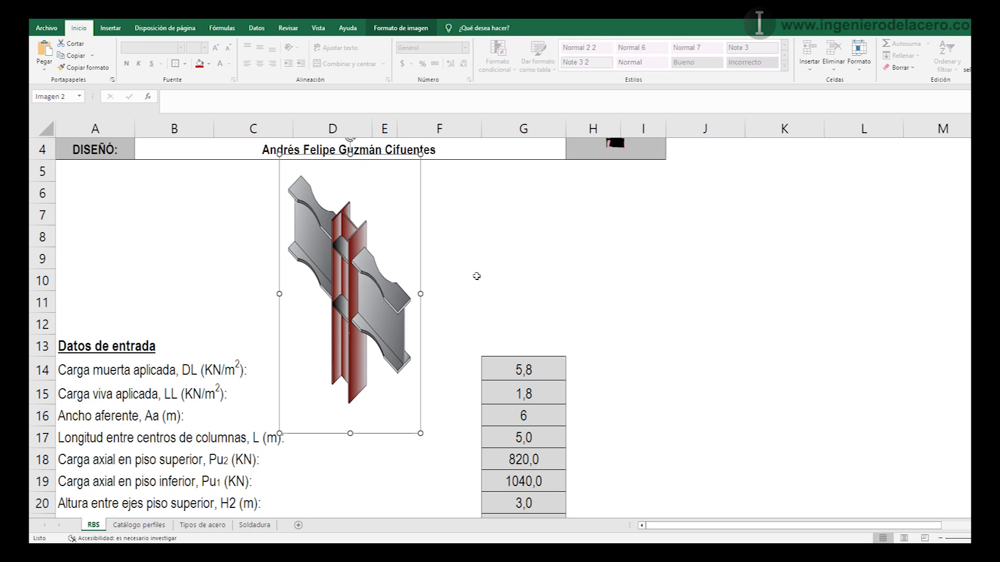
{"action": "scroll", "coordinate": [476, 276], "scroll_direction": "down", "scroll_amount": 2}
{"action": "left_click", "coordinate": [218, 156]}
{"action": "left_click", "coordinate": [142, 189]}
{"action": "left_click", "coordinate": [107, 215]}
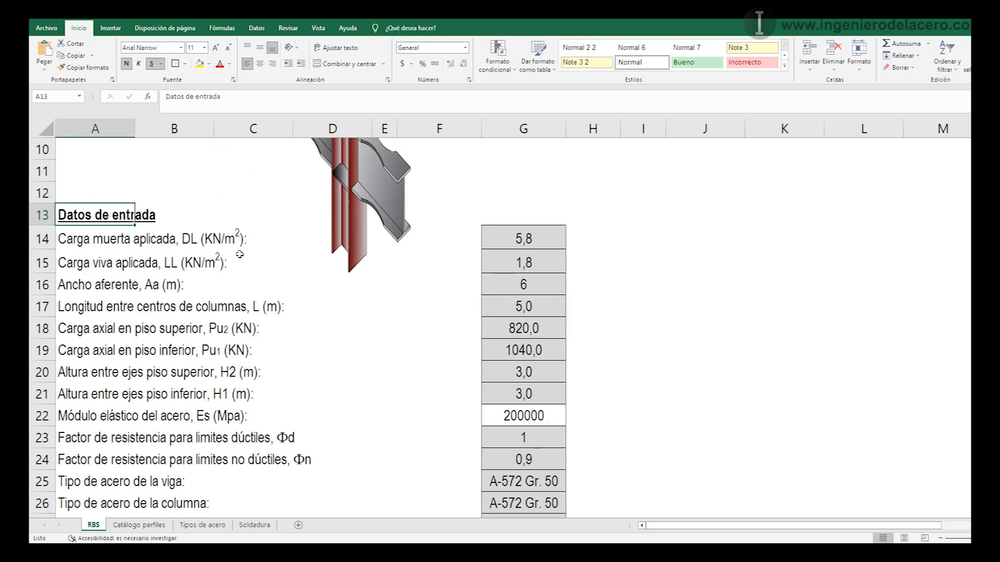
- Name the applied live load cell G15 as LL, matching the named dead load cell above it
{"action": "left_click", "coordinate": [522, 238]}
{"action": "left_click", "coordinate": [518, 262]}
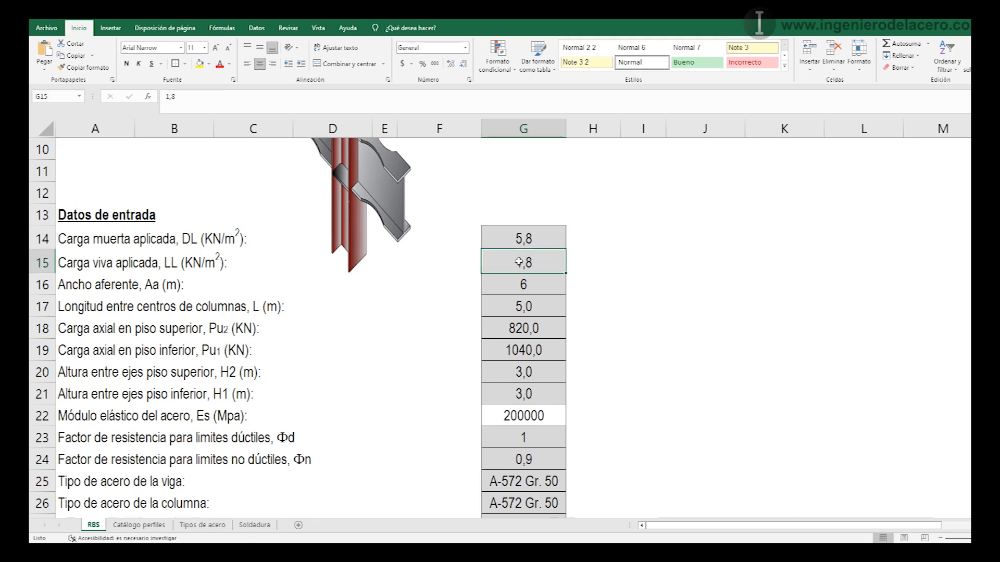
{"action": "left_click", "coordinate": [56, 95]}
{"action": "left_click", "coordinate": [542, 236]}
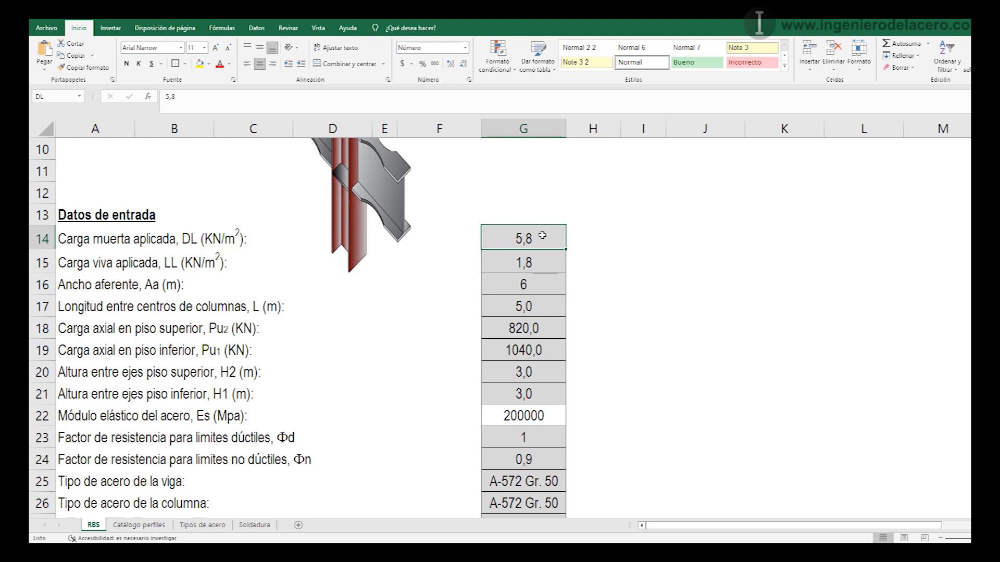
{"action": "left_click", "coordinate": [539, 264]}
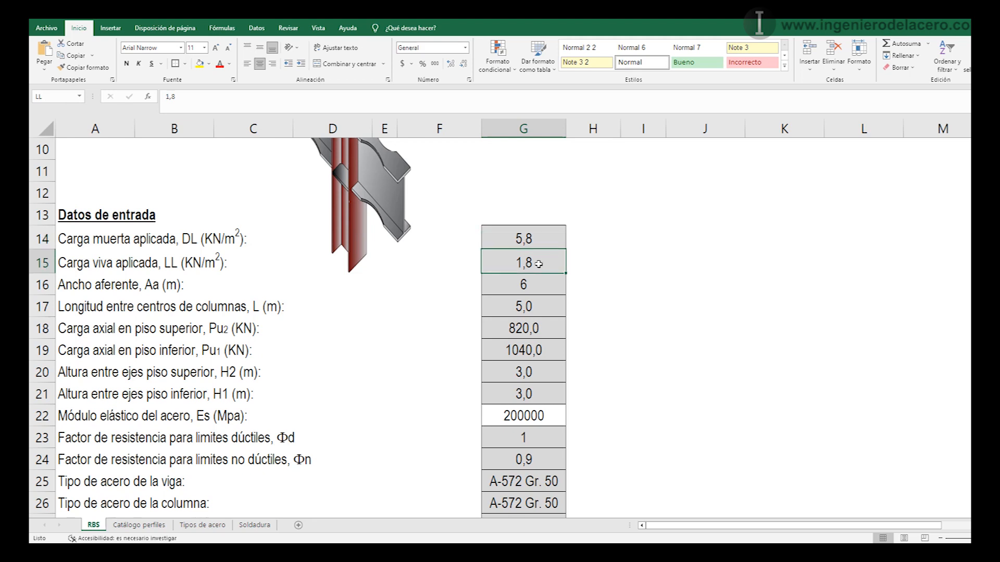
- Review the input cells for tributary width, span between columns, axial loads, storey heights and steel elastic modulus
{"action": "left_click", "coordinate": [532, 286]}
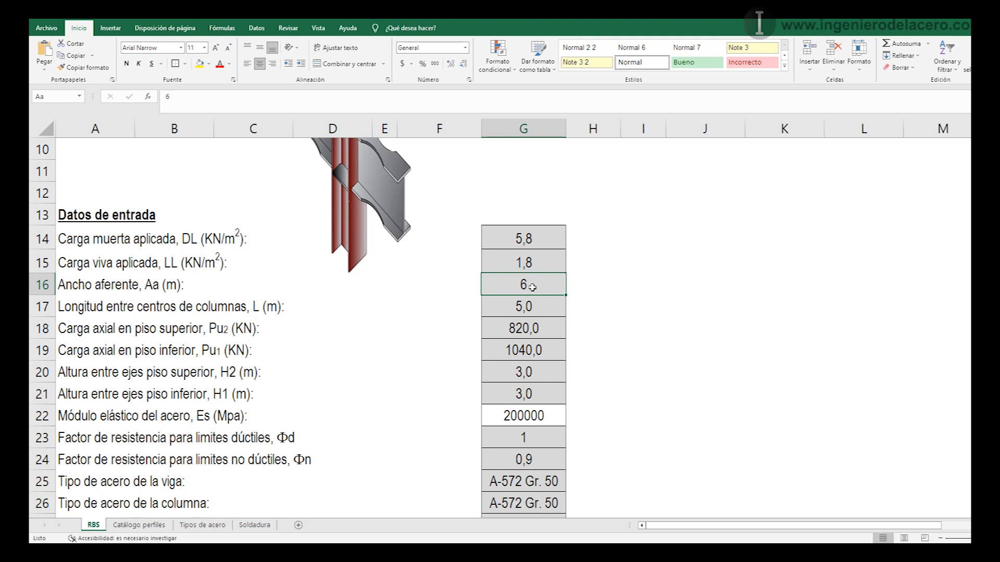
{"action": "left_click", "coordinate": [525, 308]}
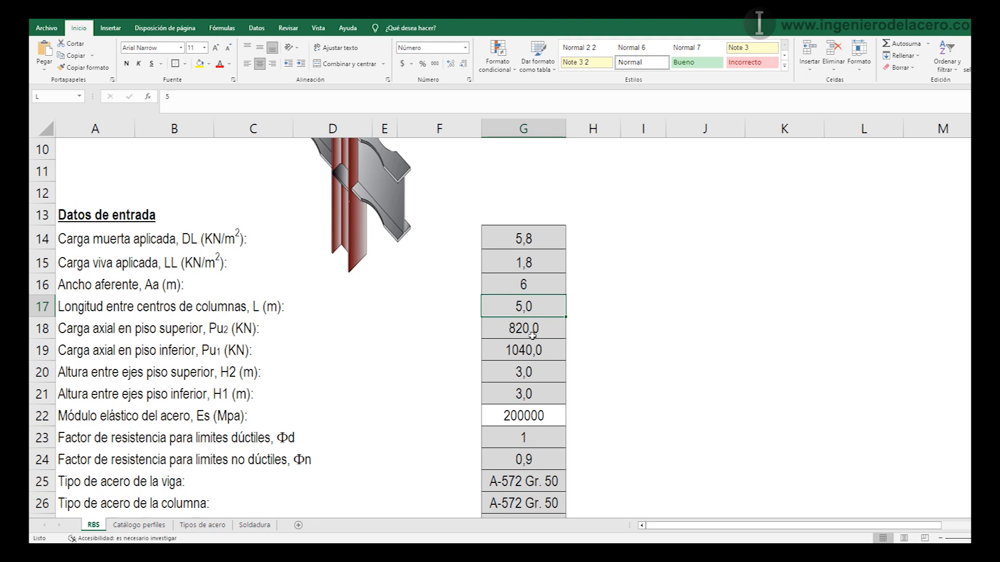
{"action": "scroll", "coordinate": [533, 335], "scroll_direction": "down", "scroll_amount": 1}
{"action": "left_click", "coordinate": [528, 264]}
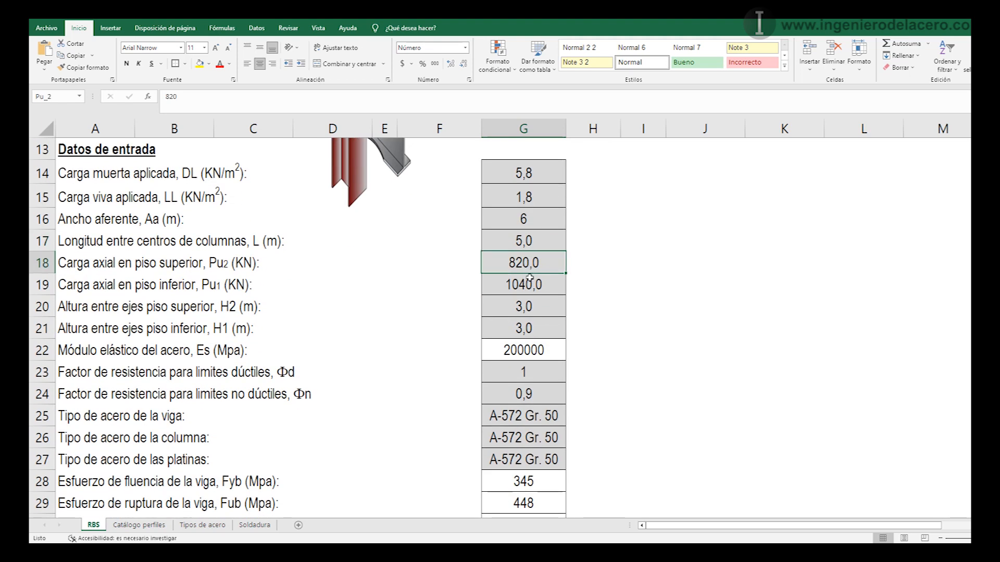
{"action": "left_click", "coordinate": [527, 285]}
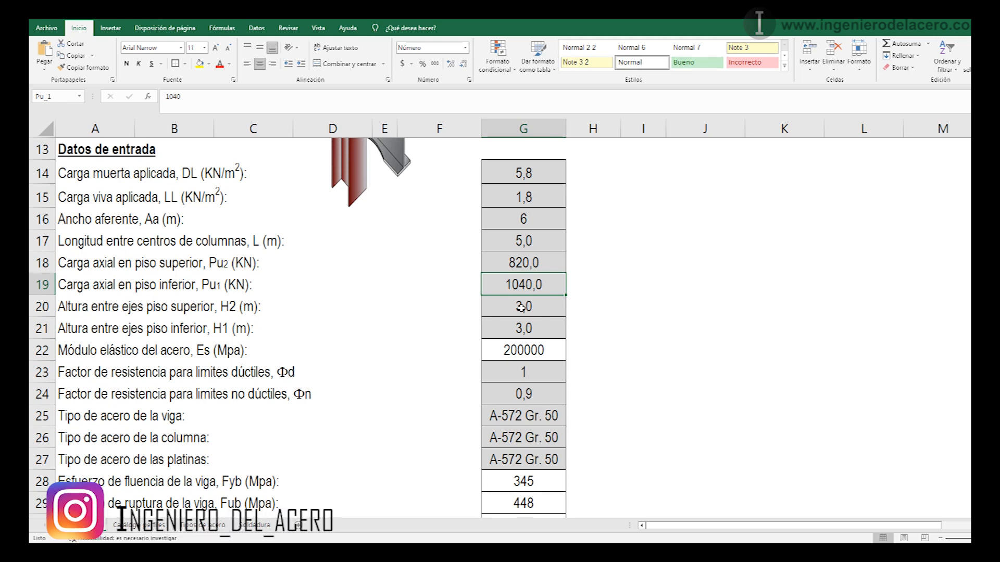
{"action": "left_click", "coordinate": [521, 307]}
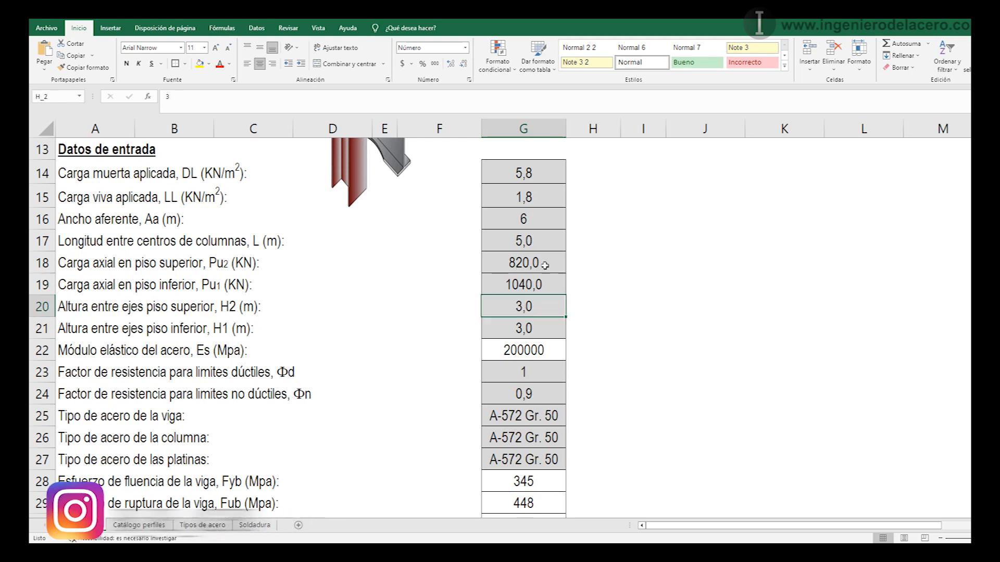
{"action": "scroll", "coordinate": [578, 300], "scroll_direction": "down", "scroll_amount": 1}
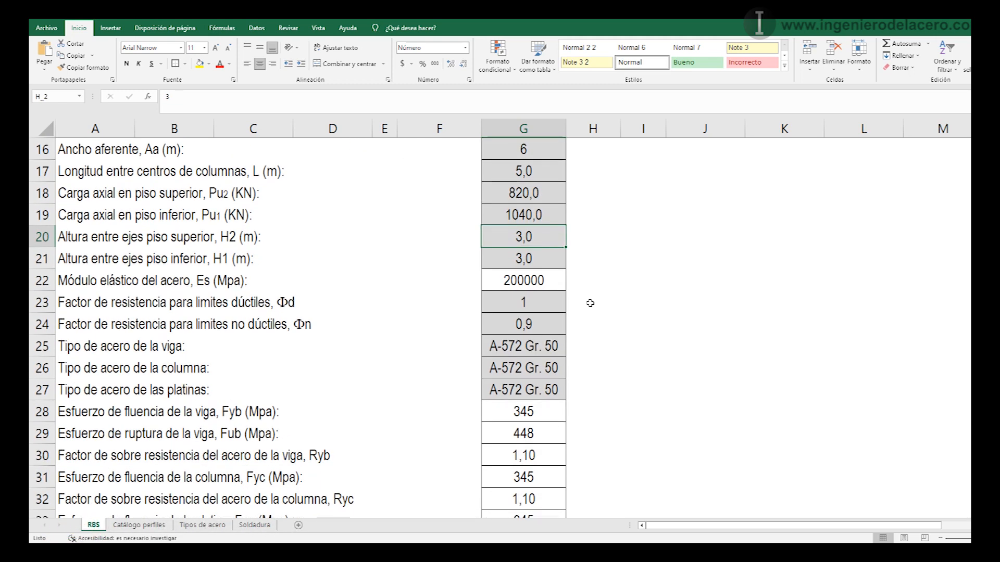
{"action": "left_click", "coordinate": [539, 252]}
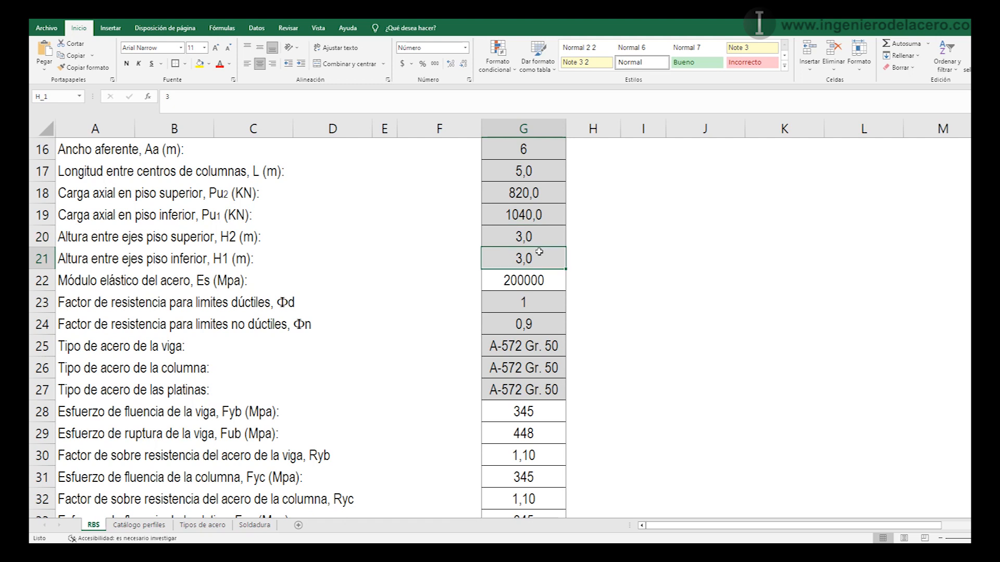
{"action": "left_click", "coordinate": [539, 235]}
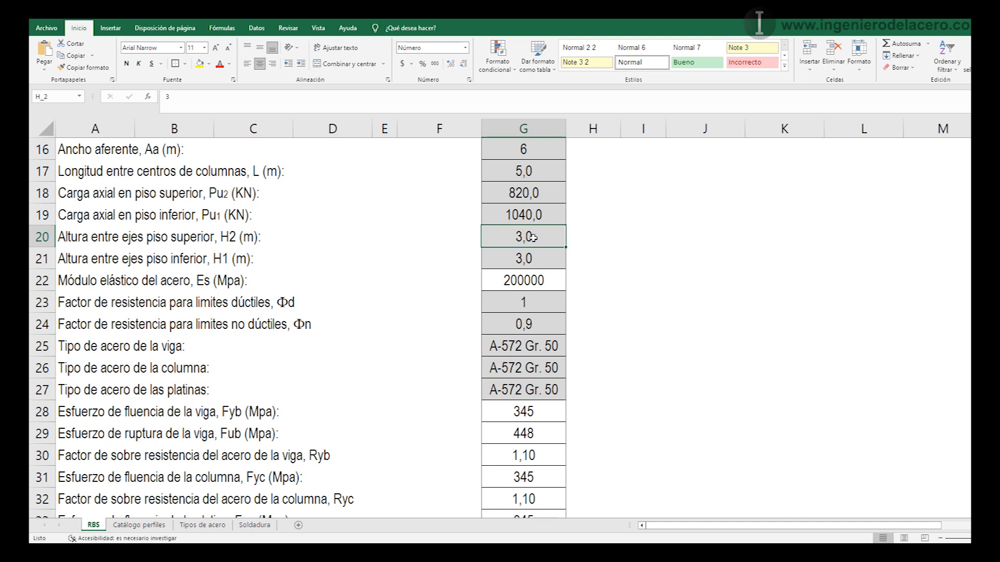
{"action": "key", "text": "Down"}
{"action": "key", "text": "Down"}
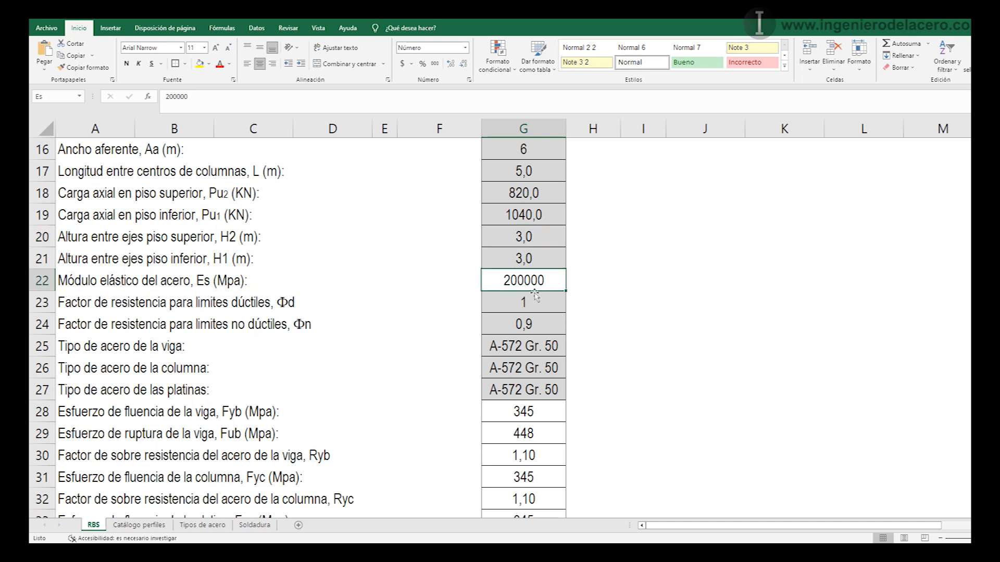
- Review the resistance factors for ductile and non-ductile limit states in the input data
{"action": "scroll", "coordinate": [531, 237], "scroll_direction": "down", "scroll_amount": 1}
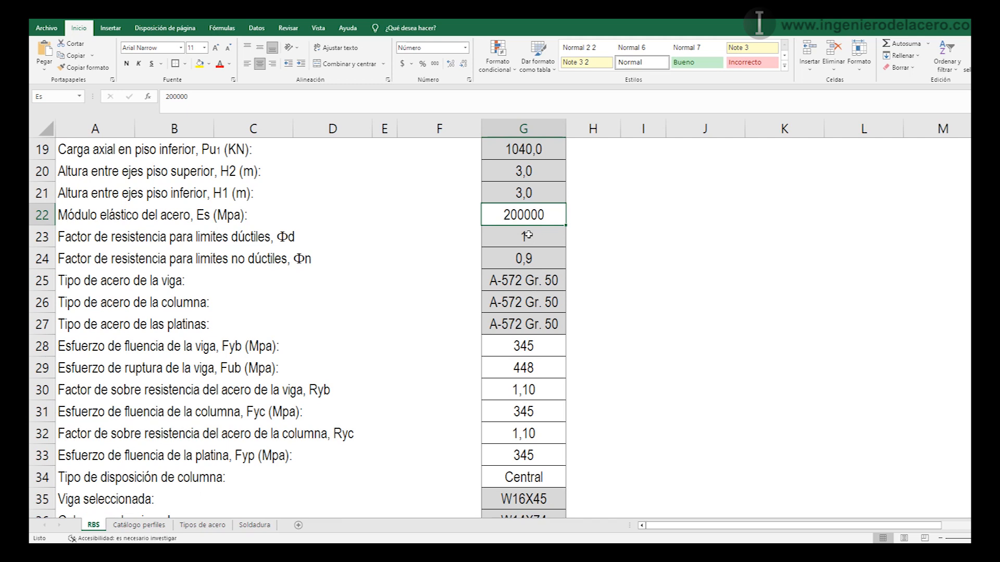
{"action": "left_click", "coordinate": [541, 234]}
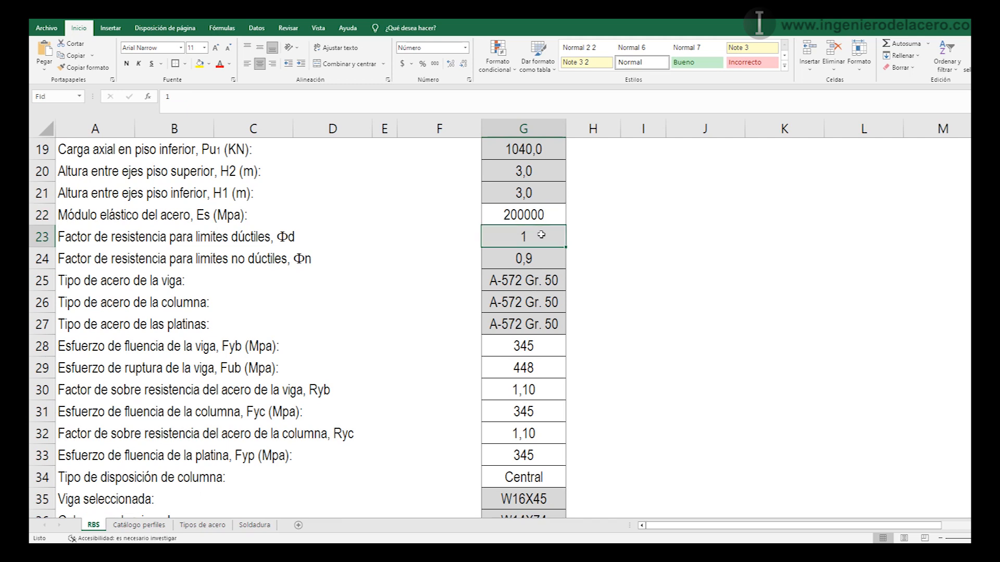
{"action": "left_click", "coordinate": [540, 259]}
{"action": "scroll", "coordinate": [538, 281], "scroll_direction": "down", "scroll_amount": 1}
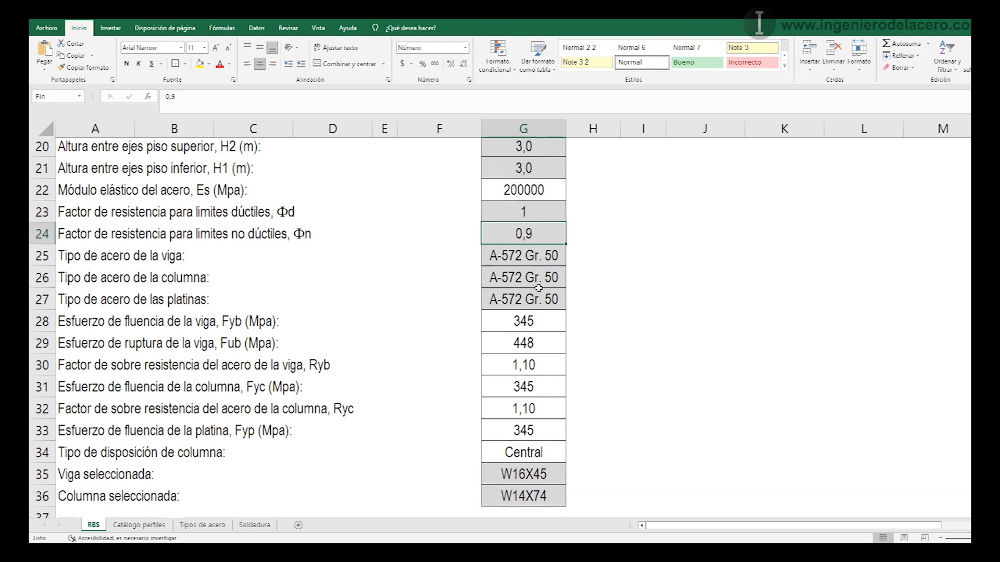
{"action": "scroll", "coordinate": [538, 288], "scroll_direction": "down", "scroll_amount": 1}
{"action": "left_click", "coordinate": [529, 177]}
{"action": "left_click", "coordinate": [530, 192]}
{"action": "left_click", "coordinate": [542, 175]}
{"action": "left_click", "coordinate": [541, 194]}
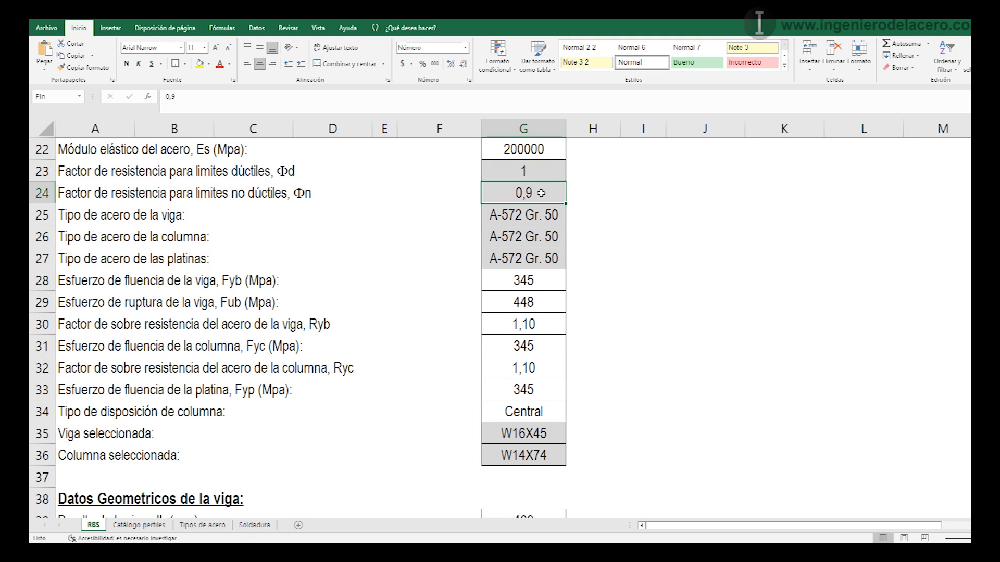
- Check the beam and column steel types, and choose A-572 Gr. 50 as the steel type for the plates
{"action": "left_click", "coordinate": [540, 219]}
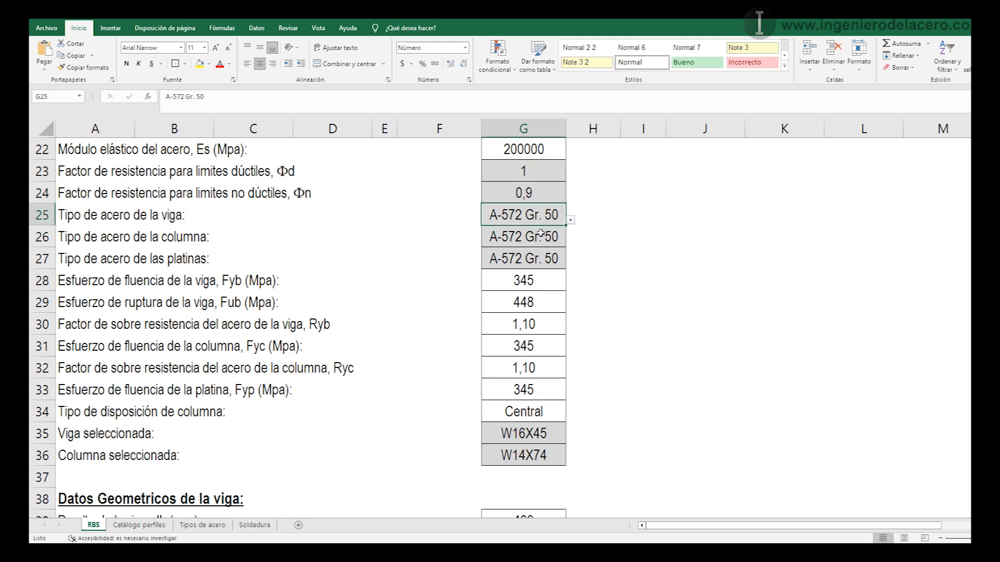
{"action": "left_click", "coordinate": [540, 232]}
{"action": "left_click", "coordinate": [534, 257]}
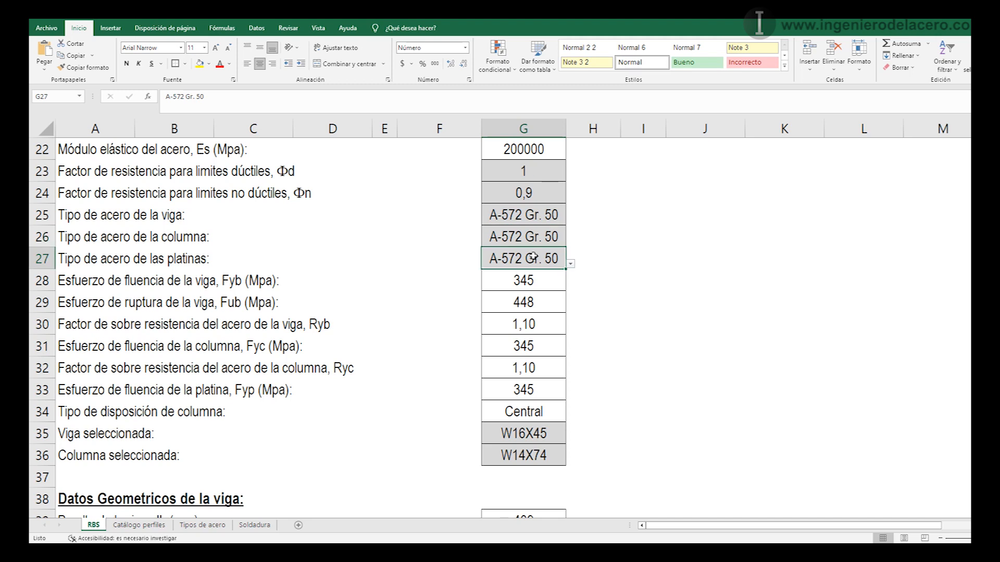
{"action": "left_click", "coordinate": [572, 265]}
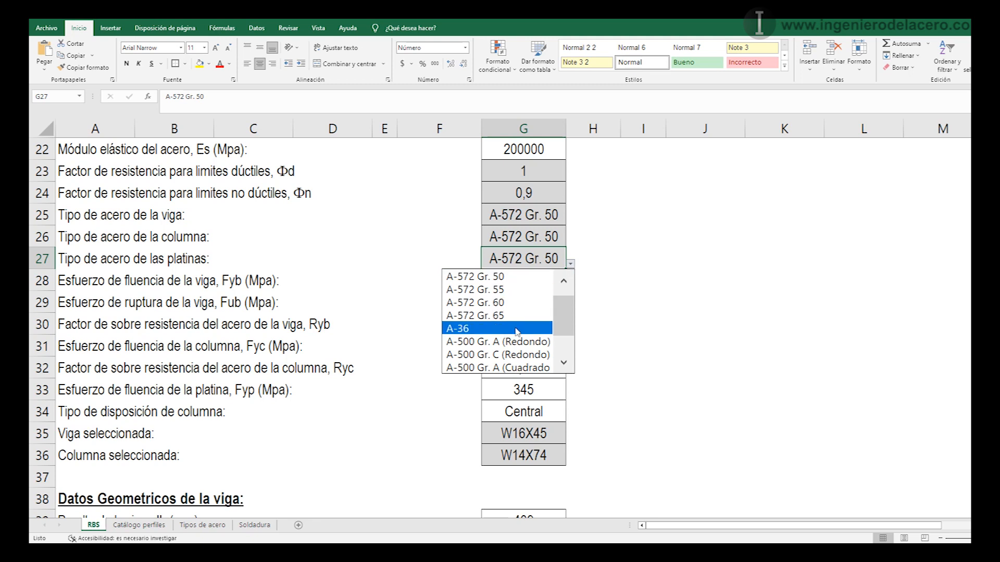
{"action": "left_click", "coordinate": [535, 277]}
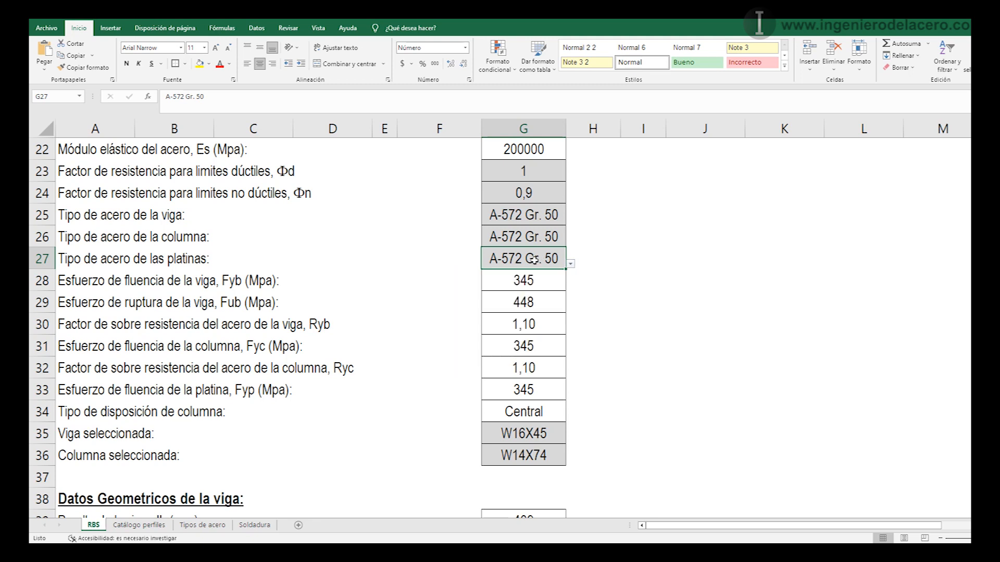
- Inspect the BUSCARV formulas that return the beam's yield stress, rupture stress and overstrength factor Ryb
{"action": "left_click", "coordinate": [539, 282]}
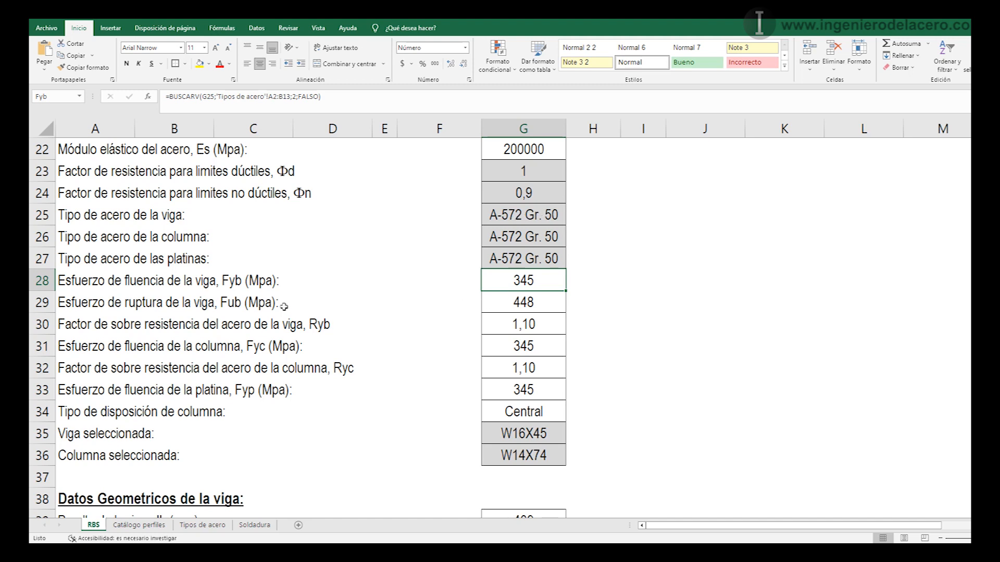
{"action": "left_click", "coordinate": [559, 298]}
{"action": "scroll", "coordinate": [547, 302], "scroll_direction": "down", "scroll_amount": 1}
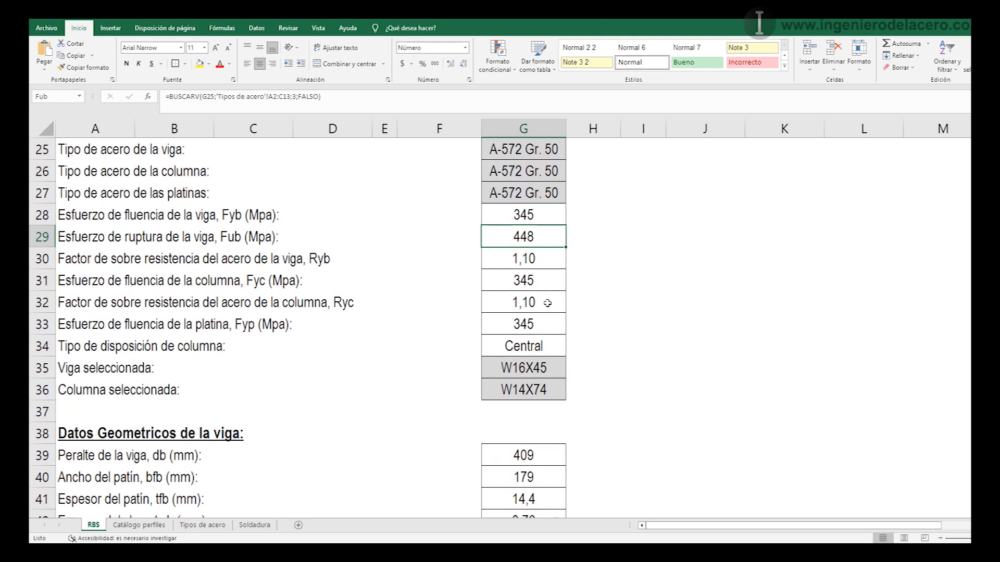
{"action": "left_click", "coordinate": [92, 258]}
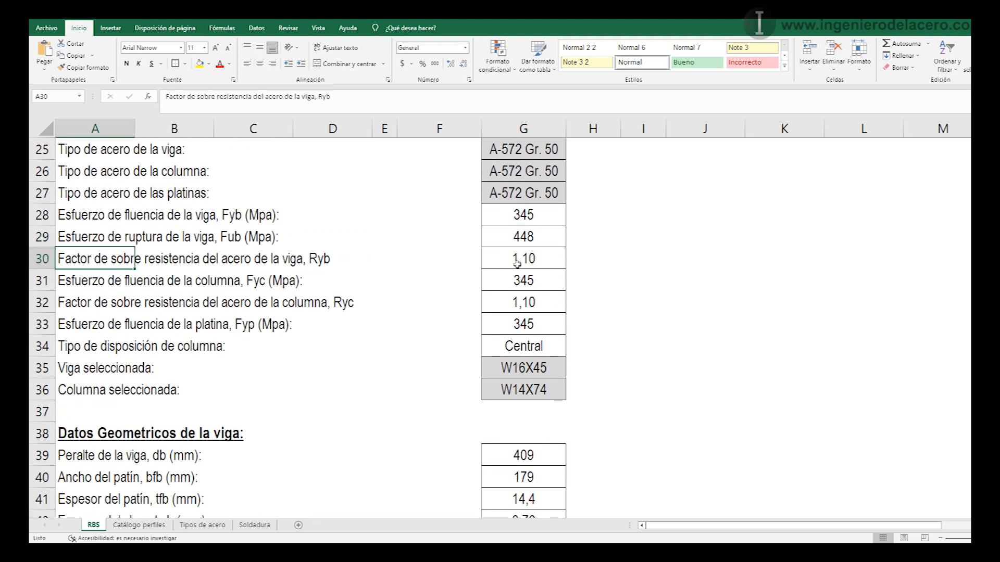
{"action": "left_click", "coordinate": [539, 261]}
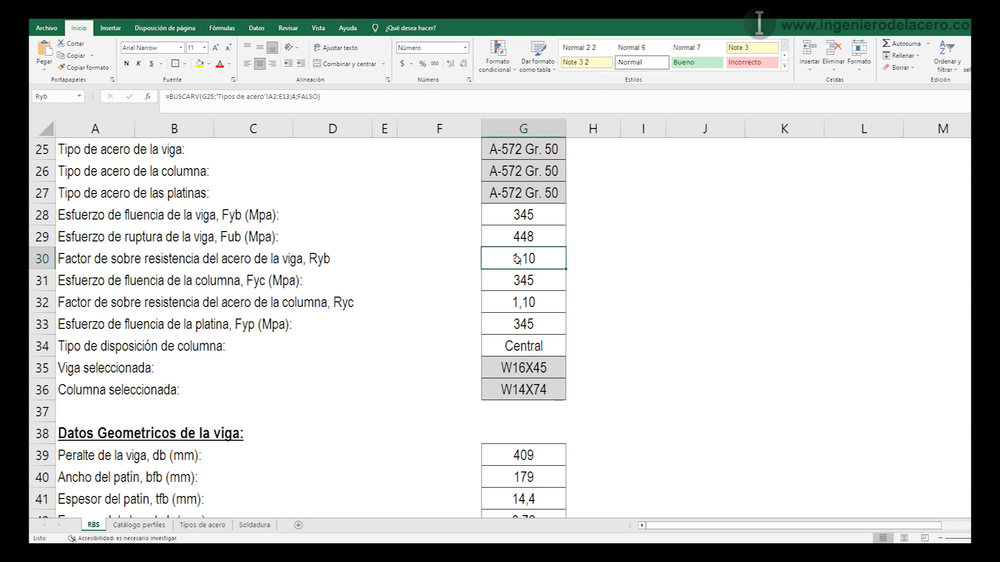
{"action": "left_click", "coordinate": [526, 255]}
{"action": "double_click", "coordinate": [527, 256]}
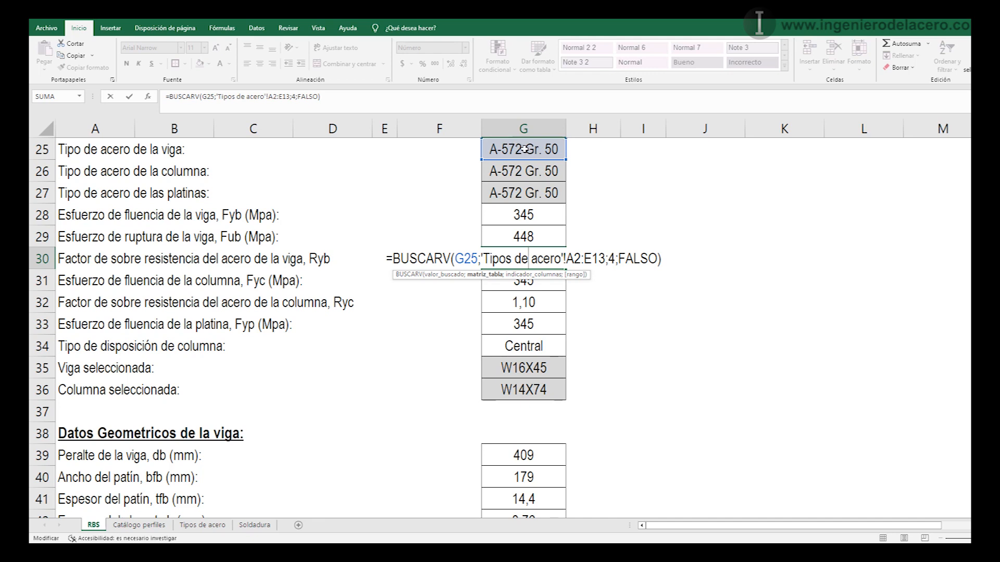
{"action": "key", "text": "Return"}
- Examine the steel properties table on the Tipos de acero sheet, covering the steel type, FY, FU and Ry columns
{"action": "left_click", "coordinate": [203, 524]}
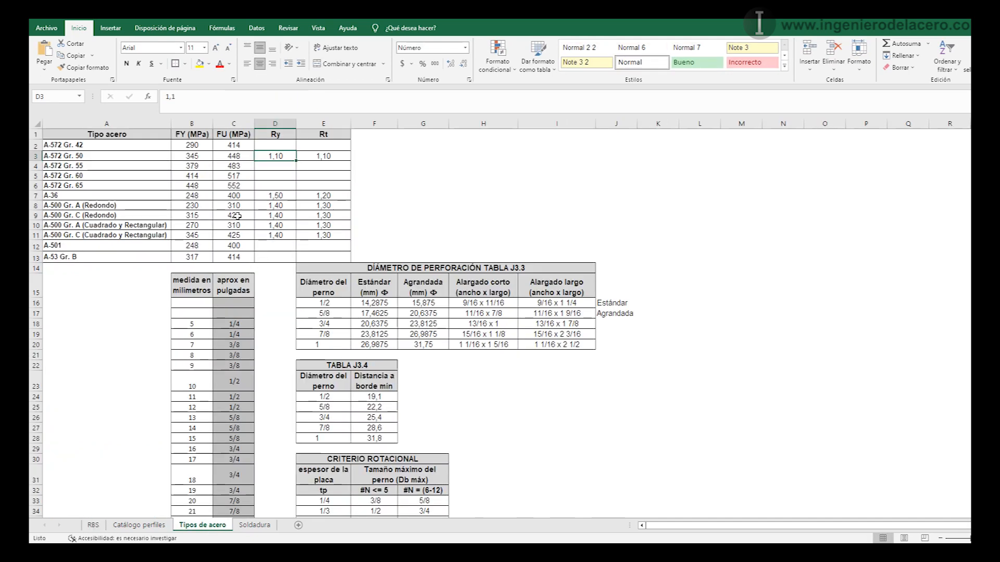
{"action": "left_click_drag", "start_coordinate": [54, 134], "coordinate": [326, 257]}
{"action": "left_click_drag", "start_coordinate": [148, 137], "coordinate": [148, 245]}
{"action": "left_click_drag", "start_coordinate": [192, 134], "coordinate": [192, 246]}
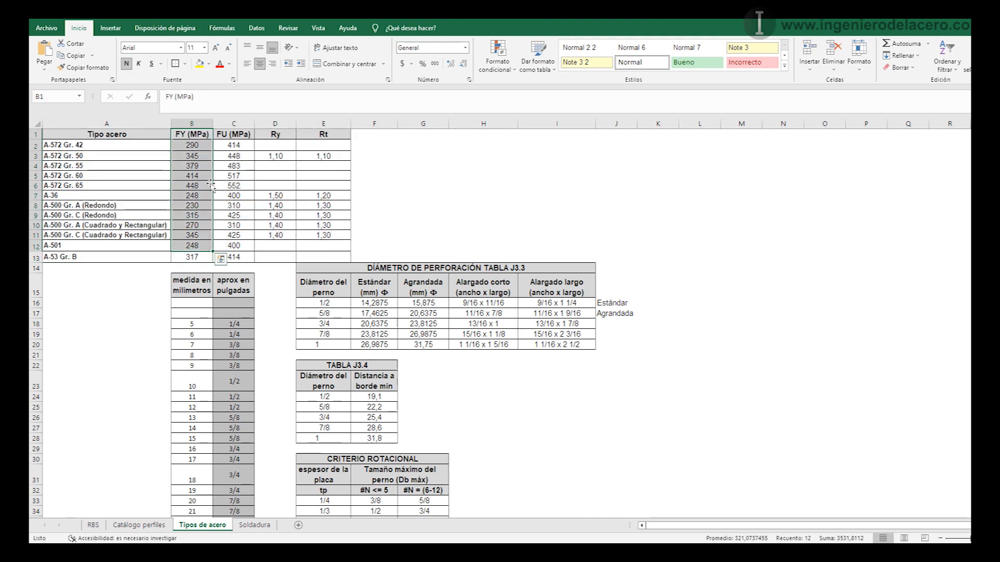
{"action": "left_click_drag", "start_coordinate": [234, 135], "coordinate": [240, 268]}
{"action": "left_click_drag", "start_coordinate": [274, 134], "coordinate": [275, 247]}
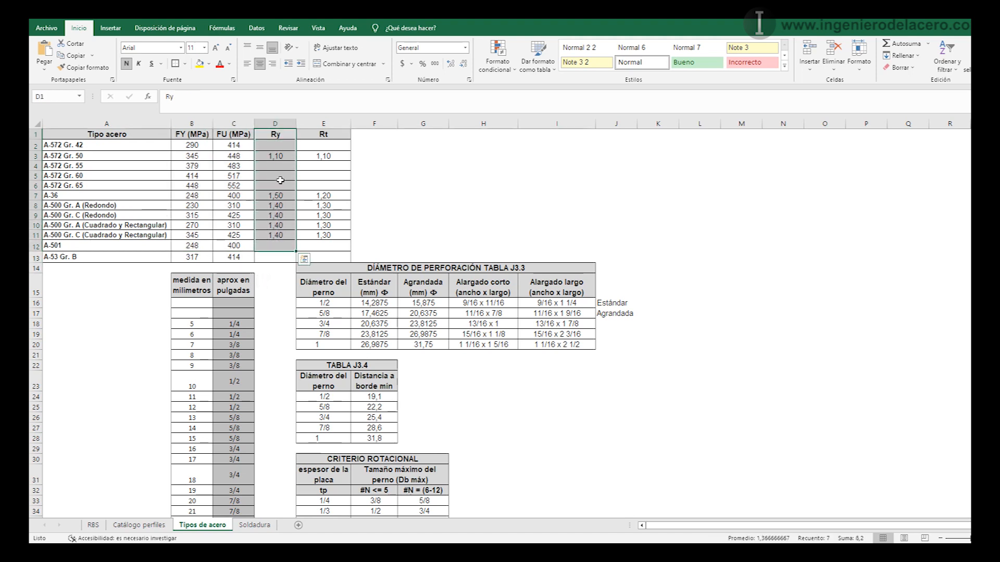
- Check the Ry factor of A-572 Gr. 50, and inspect the RBS sheet formulas for Ryb, Fyc, Ryc and Fyp
{"action": "left_click", "coordinate": [283, 157]}
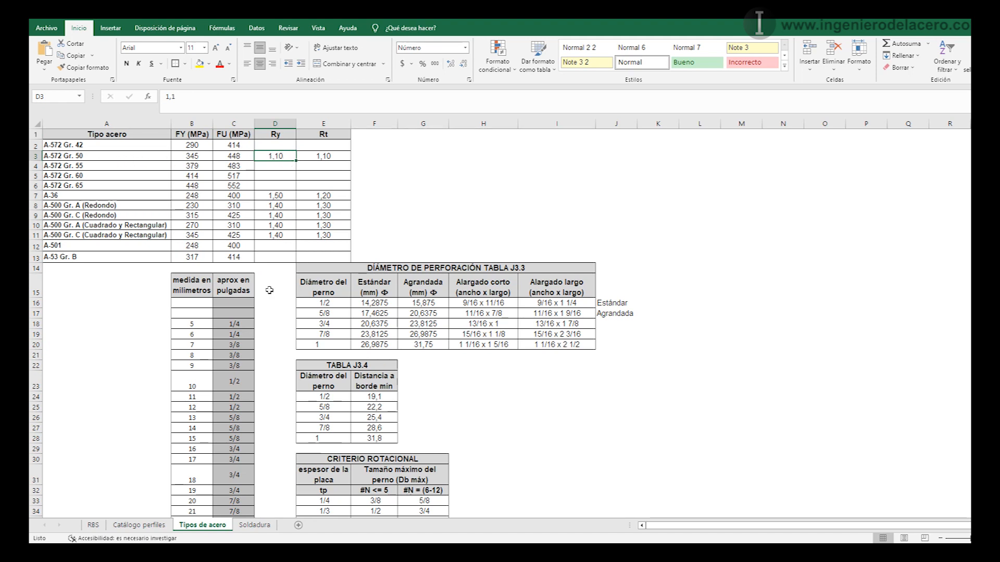
{"action": "left_click", "coordinate": [94, 525]}
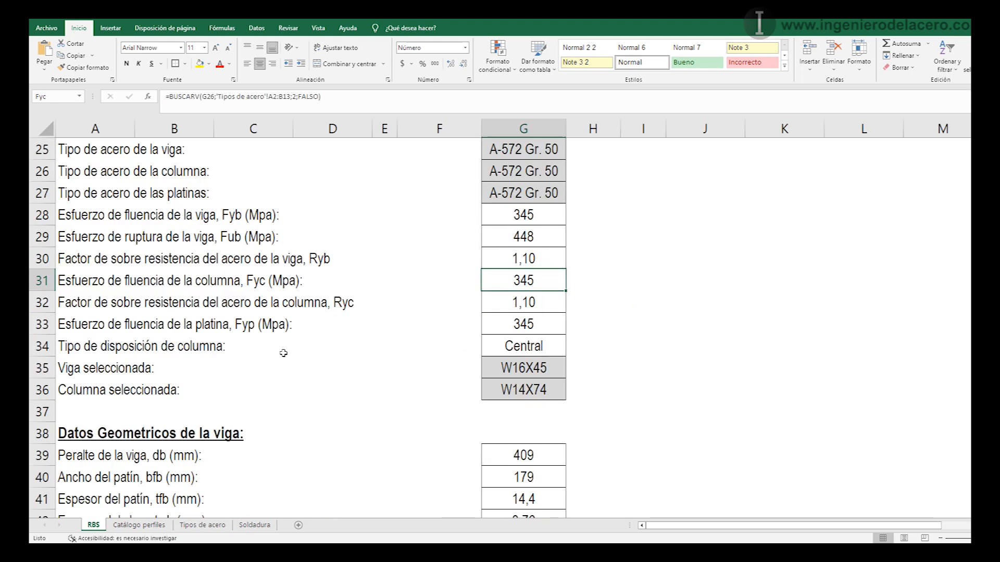
{"action": "left_click", "coordinate": [553, 260]}
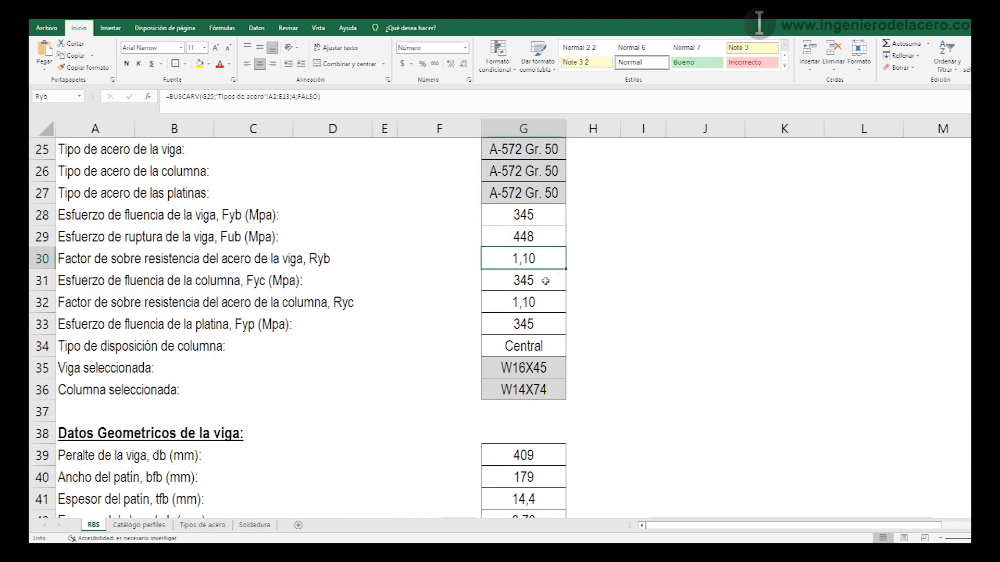
{"action": "left_click", "coordinate": [545, 281]}
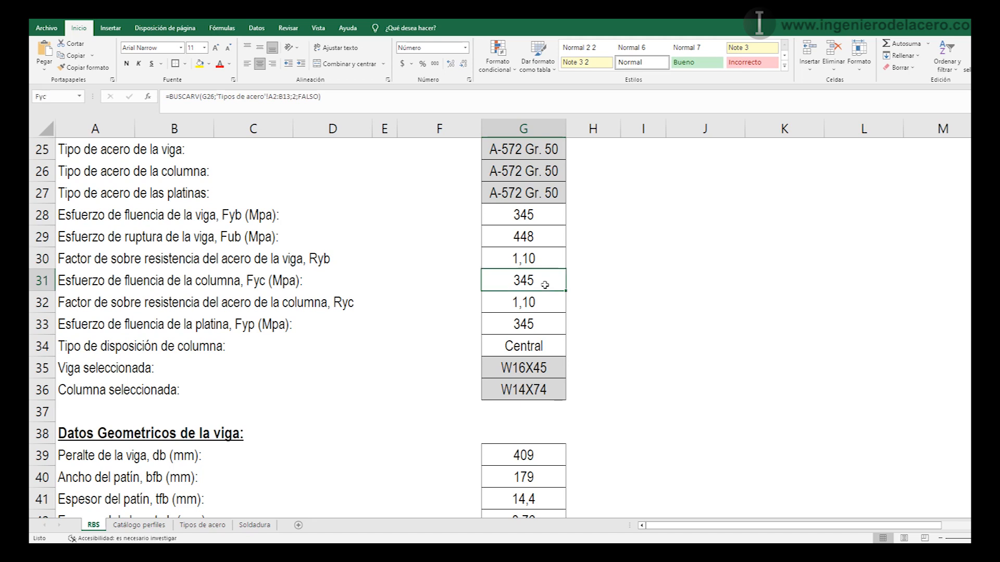
{"action": "left_click", "coordinate": [542, 300]}
{"action": "left_click", "coordinate": [539, 324]}
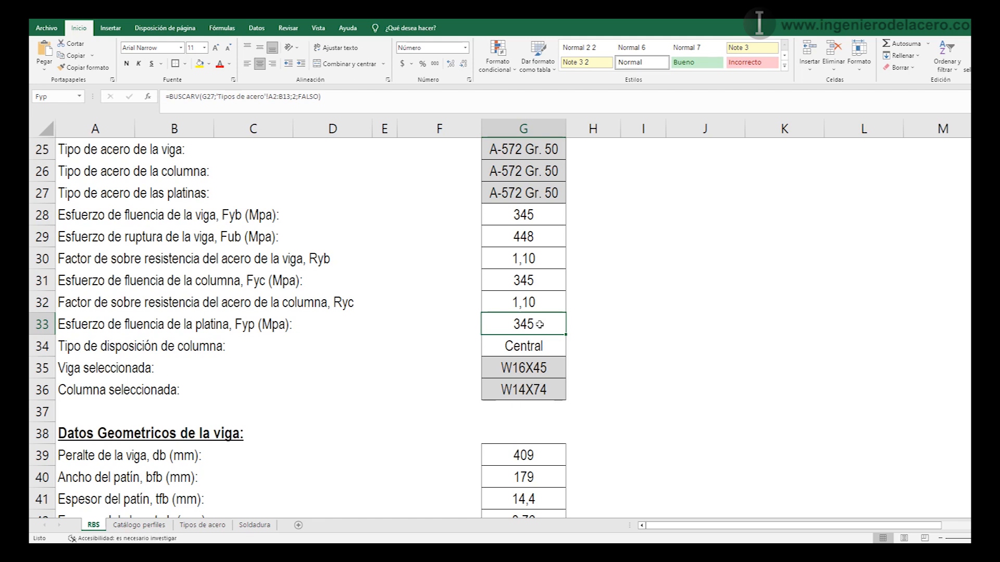
- Fill the column arrangement type cell with the grey used for input cells, and check its Esquina and Central options
{"action": "left_click", "coordinate": [535, 345]}
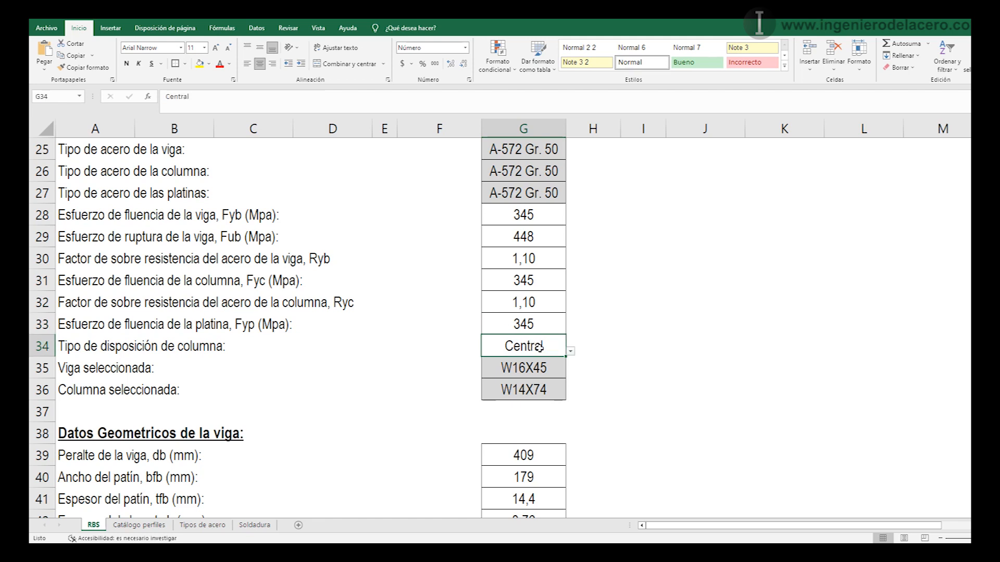
{"action": "left_click", "coordinate": [209, 64]}
{"action": "left_click", "coordinate": [202, 110]}
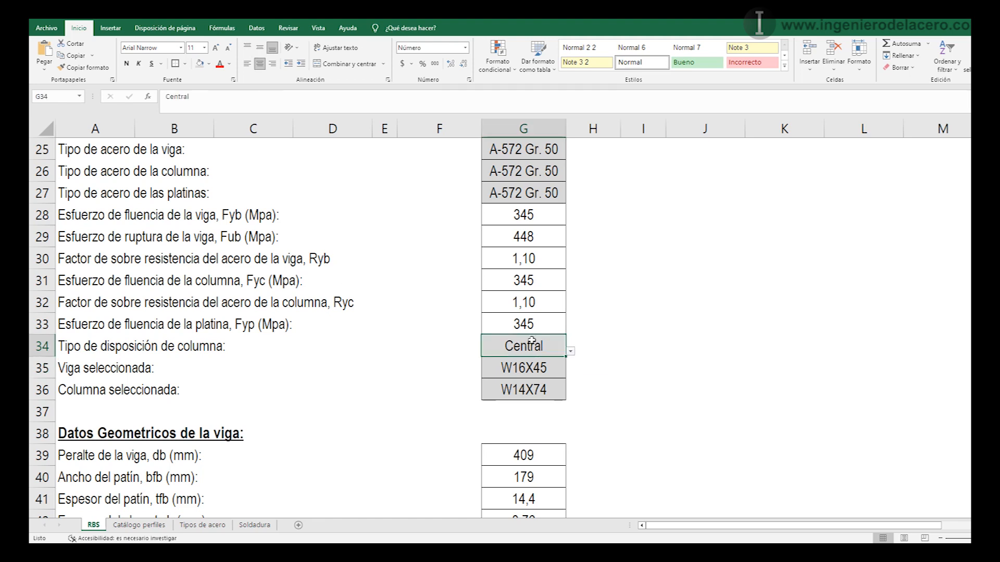
{"action": "left_click", "coordinate": [571, 352]}
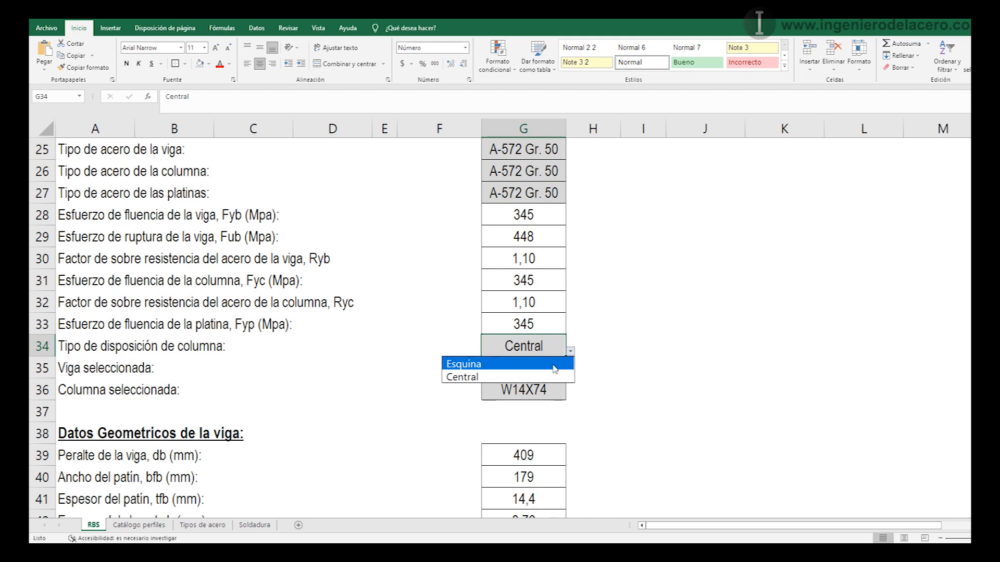
{"action": "key", "text": "Escape"}
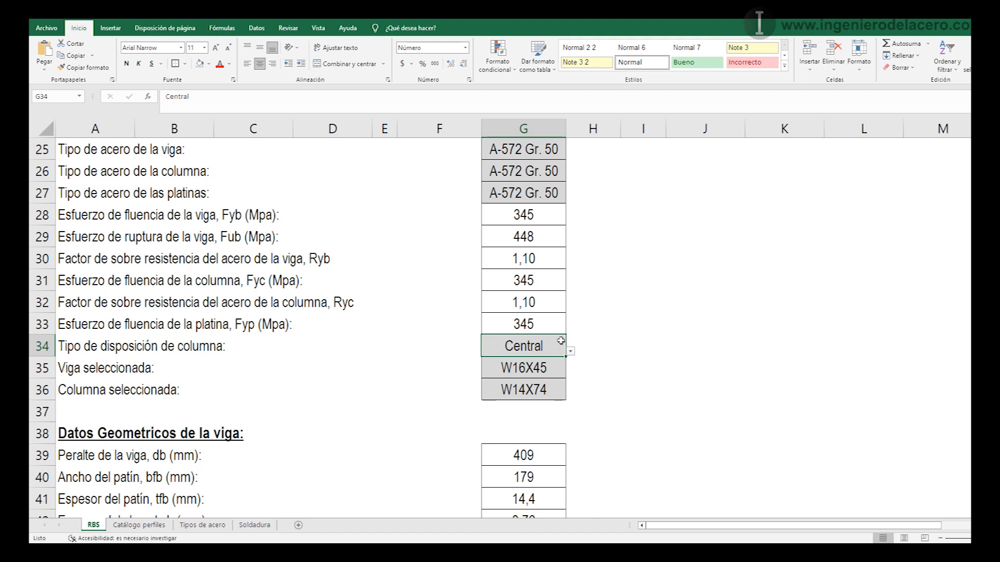
- Review the selected beam and column cells, and browse the available profiles for the column, including the HEA and IPE sections
{"action": "scroll", "coordinate": [575, 343], "scroll_direction": "down", "scroll_amount": 1}
{"action": "left_click", "coordinate": [557, 297]}
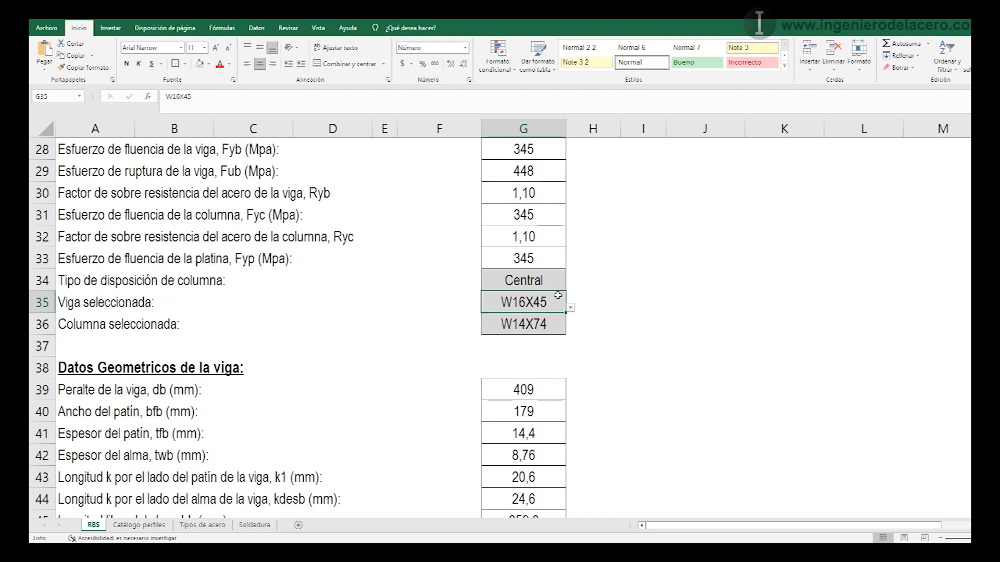
{"action": "left_click", "coordinate": [510, 323]}
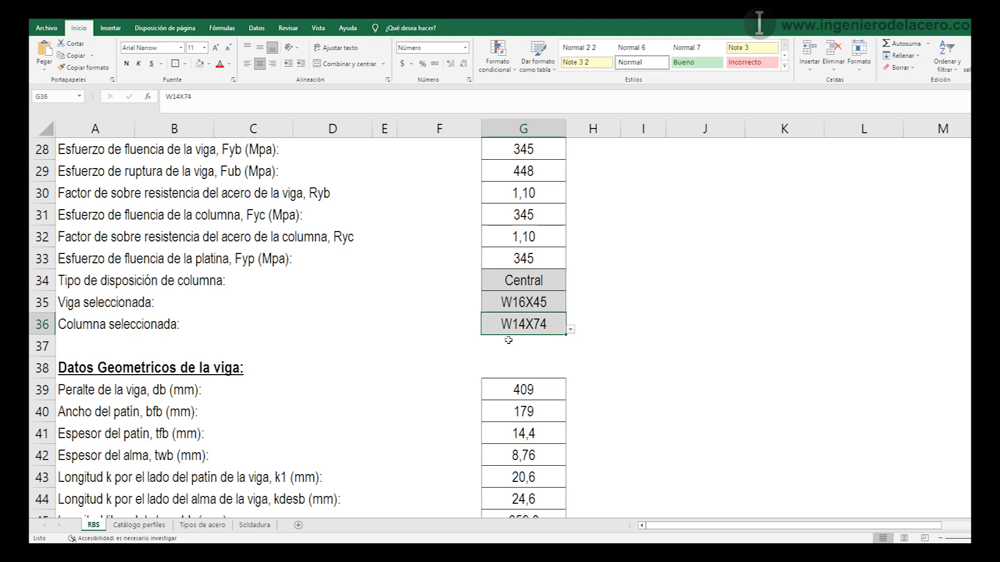
{"action": "left_click", "coordinate": [571, 330]}
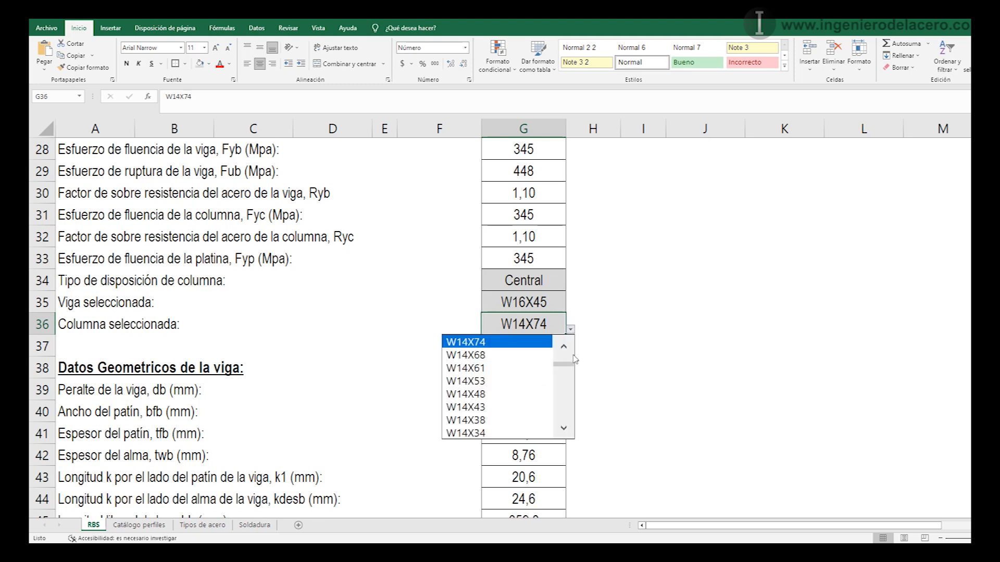
{"action": "left_click_drag", "start_coordinate": [563, 365], "coordinate": [566, 363]}
{"action": "left_click_drag", "start_coordinate": [565, 357], "coordinate": [567, 371]}
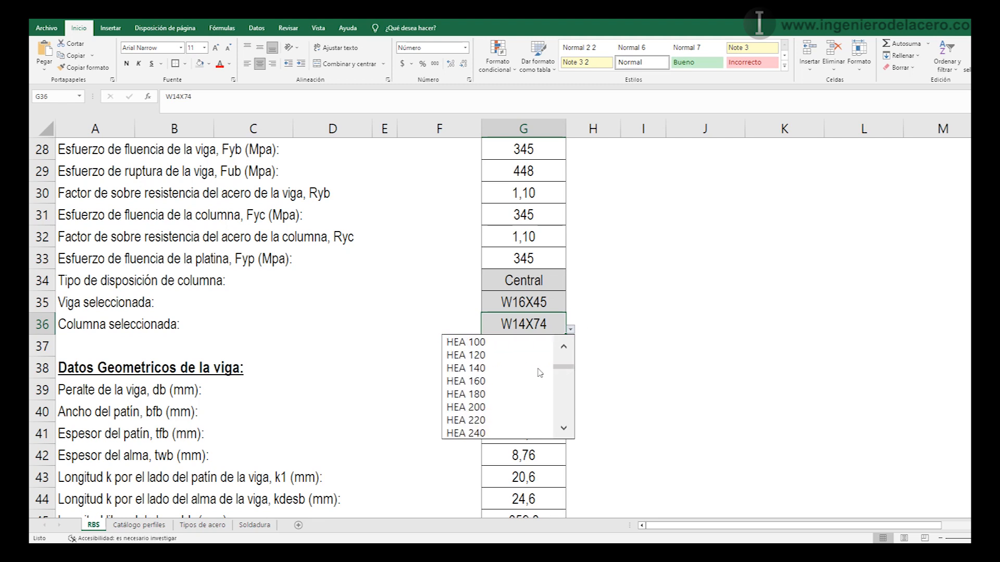
{"action": "left_click", "coordinate": [564, 432]}
{"action": "scroll", "coordinate": [565, 432], "scroll_direction": "down", "scroll_amount": 5}
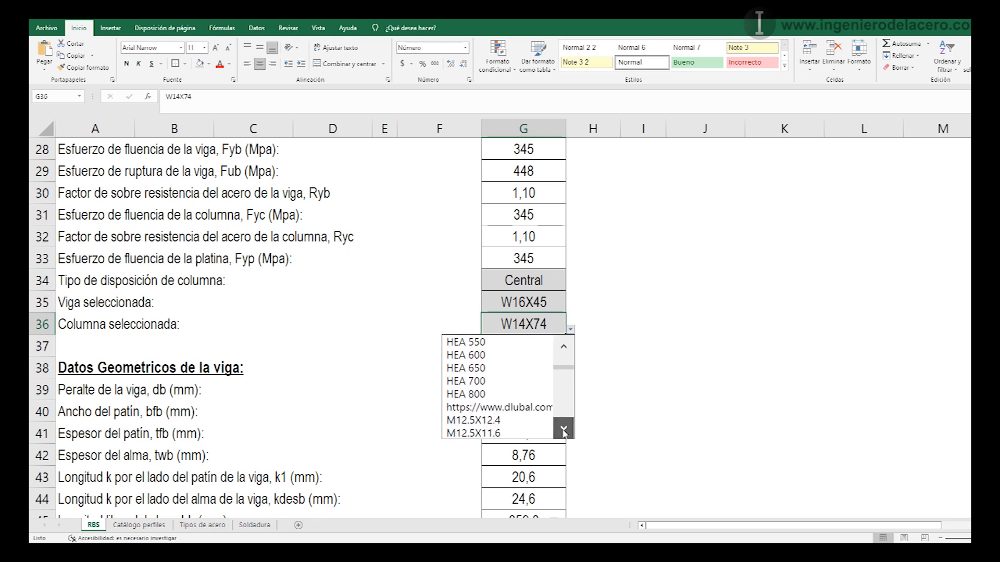
{"action": "left_click", "coordinate": [567, 348]}
{"action": "left_click_drag", "start_coordinate": [571, 351], "coordinate": [571, 353]}
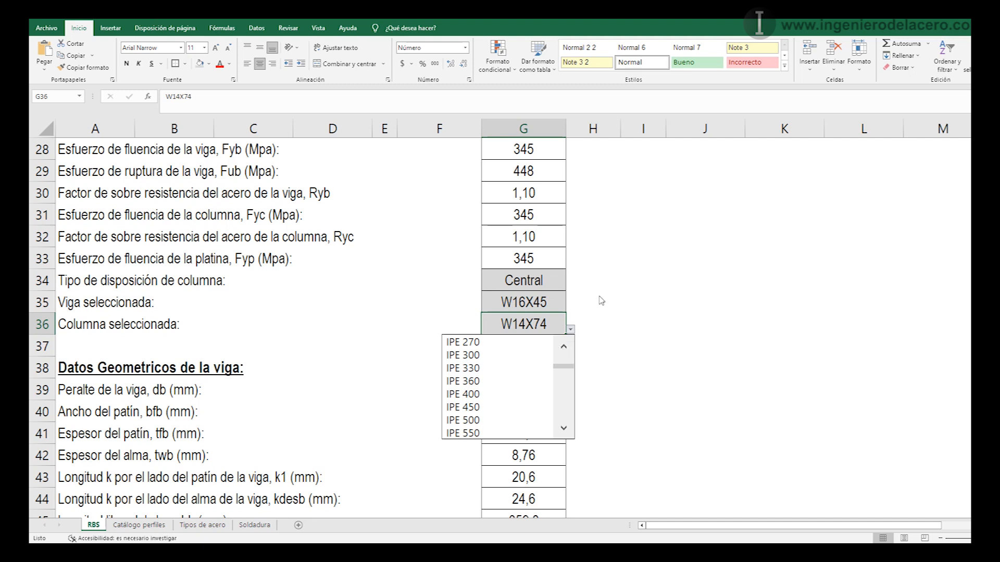
{"action": "left_click", "coordinate": [598, 322]}
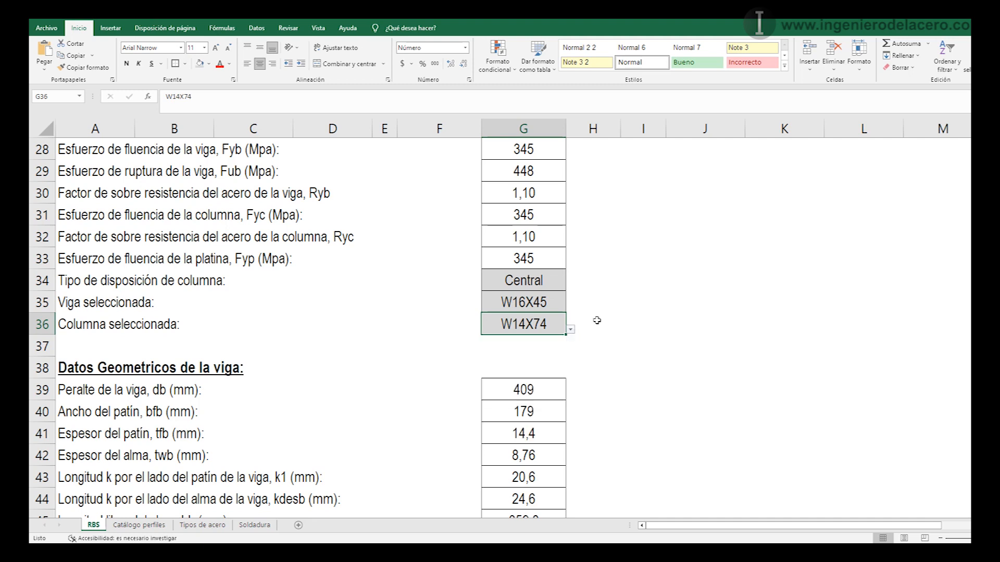
- Inspect the BUSCARV formulas for the beam's depth, flange width and thickness, web thickness and k lengths
{"action": "scroll", "coordinate": [597, 320], "scroll_direction": "down", "scroll_amount": 2}
{"action": "left_click", "coordinate": [72, 243]}
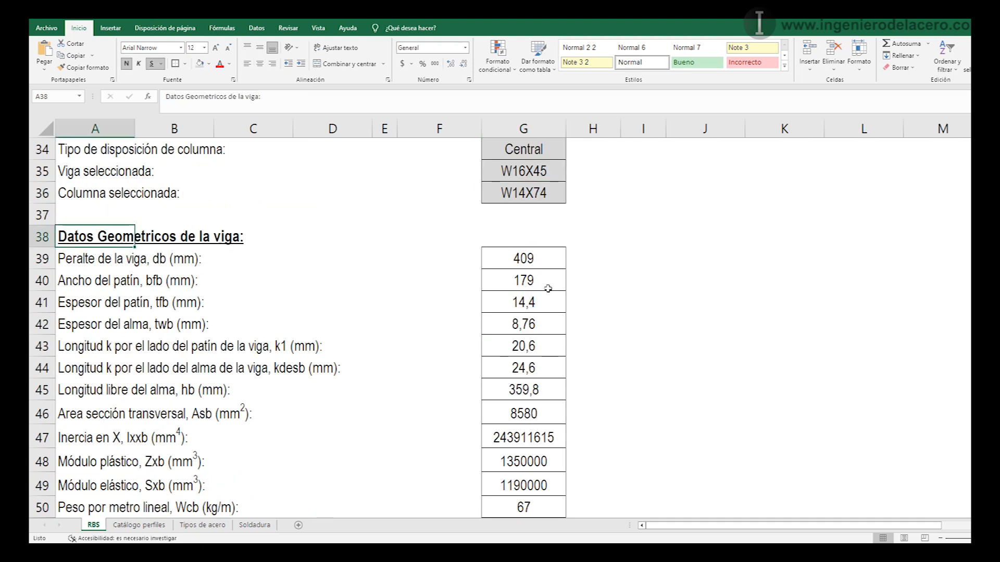
{"action": "left_click", "coordinate": [542, 263]}
{"action": "left_click", "coordinate": [57, 97]}
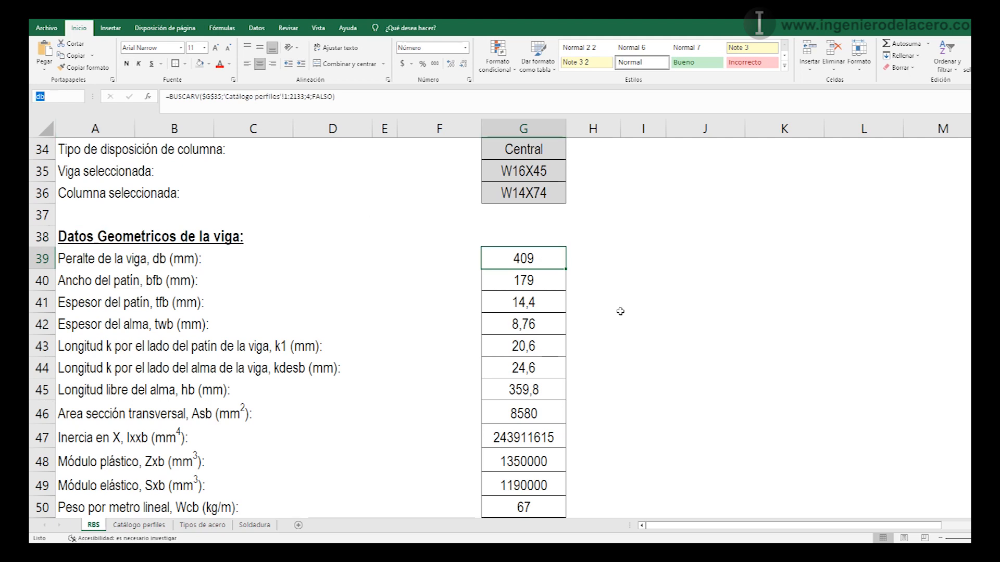
{"action": "left_click", "coordinate": [542, 261]}
{"action": "key", "text": "Down"}
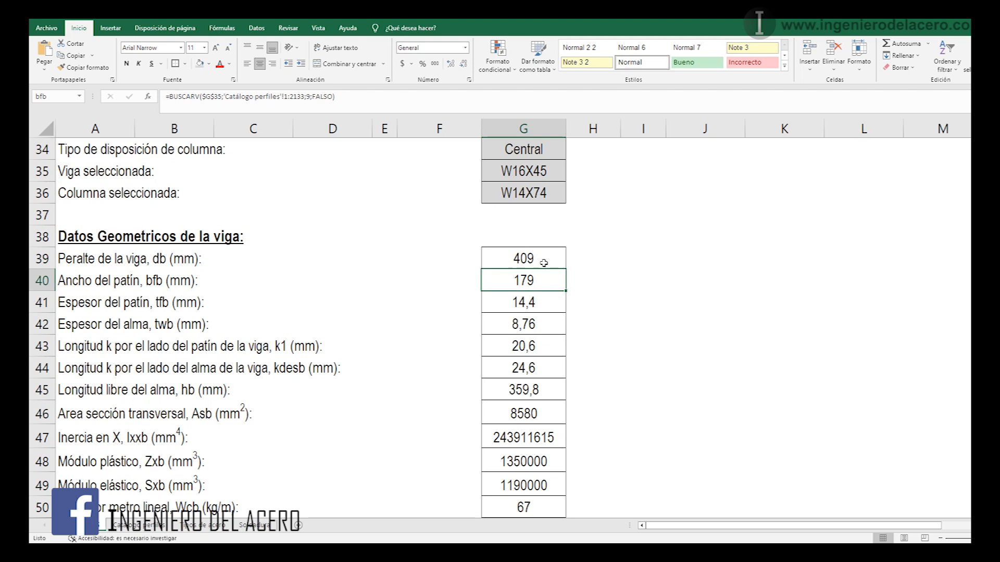
{"action": "key", "text": "Down"}
{"action": "key", "text": "Down"}
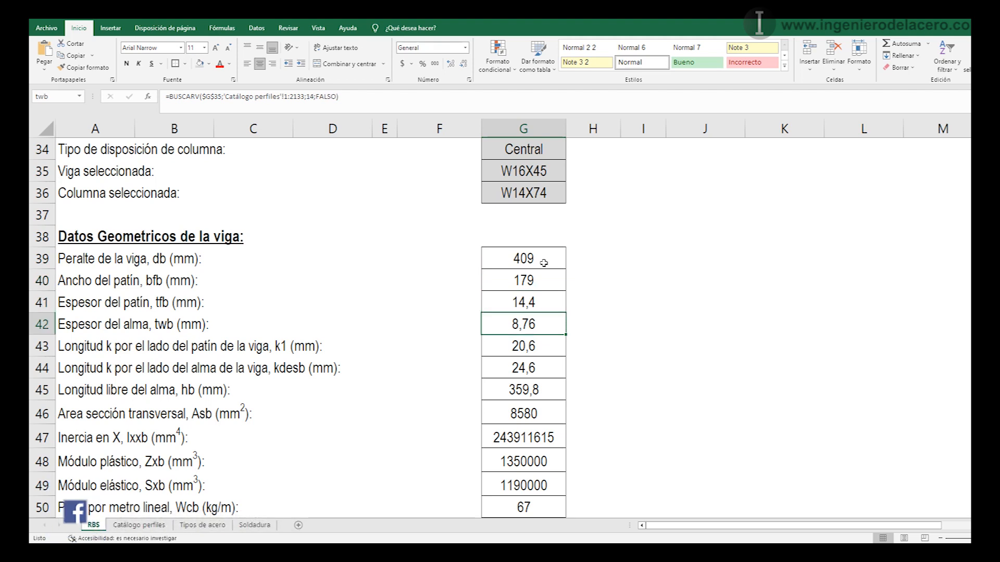
{"action": "key", "text": "Down"}
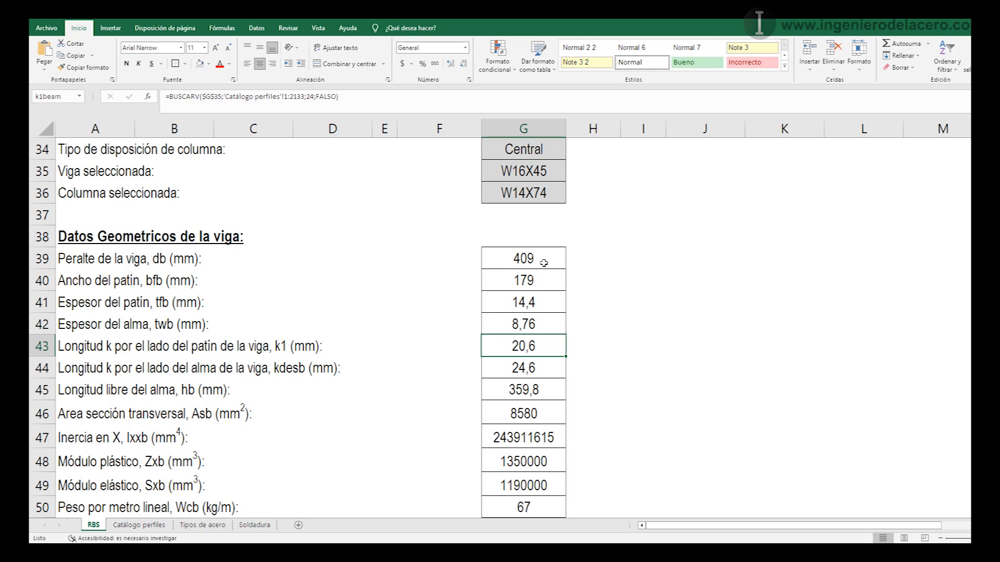
{"action": "left_click", "coordinate": [535, 364]}
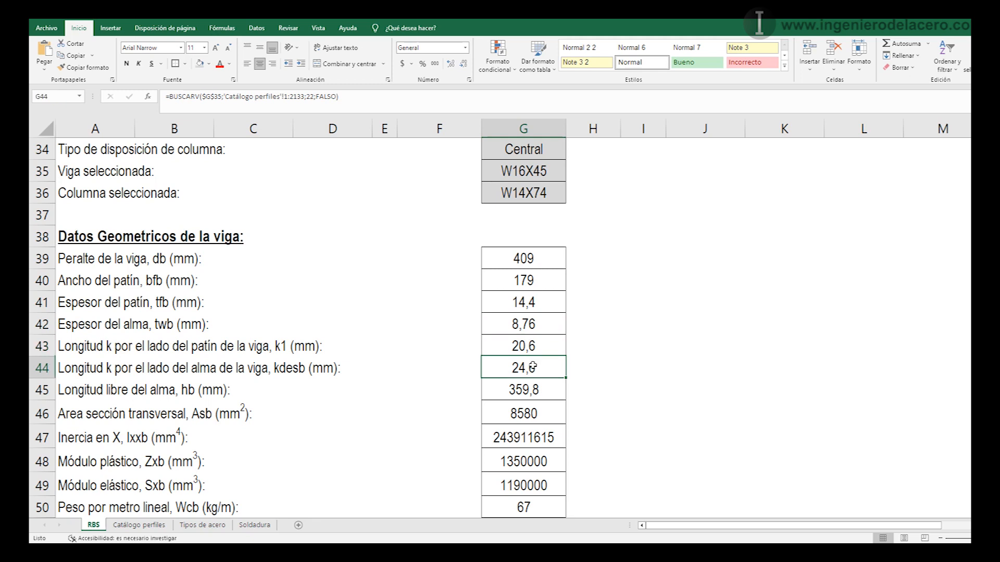
- Examine the formula for the beam's clear web length hb and the cells it references
{"action": "left_click", "coordinate": [536, 399]}
{"action": "scroll", "coordinate": [631, 385], "scroll_direction": "down", "scroll_amount": 1}
{"action": "double_click", "coordinate": [539, 324]}
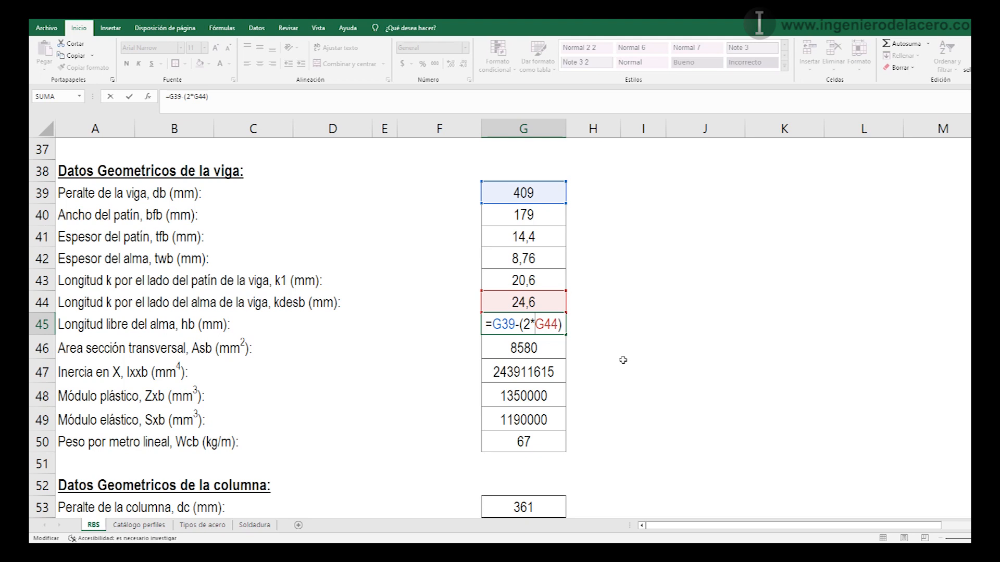
{"action": "key", "text": "Return"}
- Inspect the profile catalogue lookups for the beam's inertia, plastic modulus, elastic modulus and weight per linear metre
{"action": "left_click", "coordinate": [549, 367]}
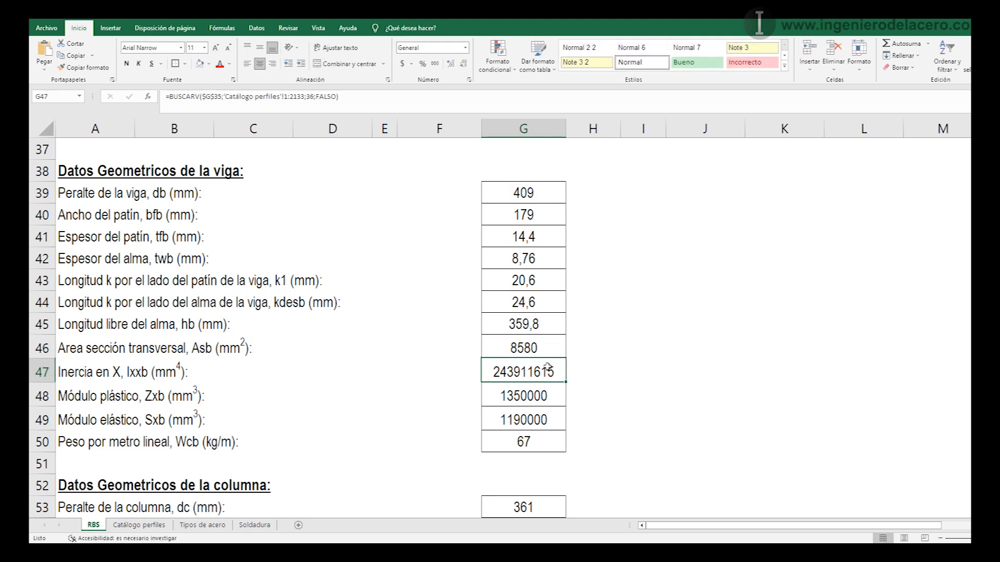
{"action": "left_click", "coordinate": [530, 403]}
{"action": "left_click", "coordinate": [526, 419]}
{"action": "left_click", "coordinate": [522, 440]}
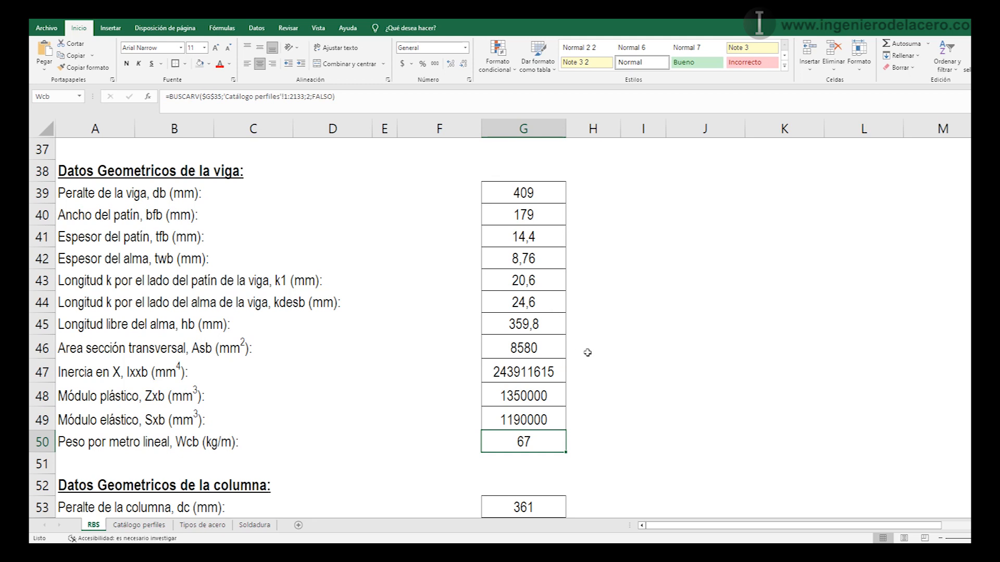
- Inspect the formulas for the column's depth, flange and web dimensions, k lengths and clear web length hc
{"action": "scroll", "coordinate": [587, 353], "scroll_direction": "down", "scroll_amount": 1}
{"action": "scroll", "coordinate": [588, 353], "scroll_direction": "down", "scroll_amount": 3}
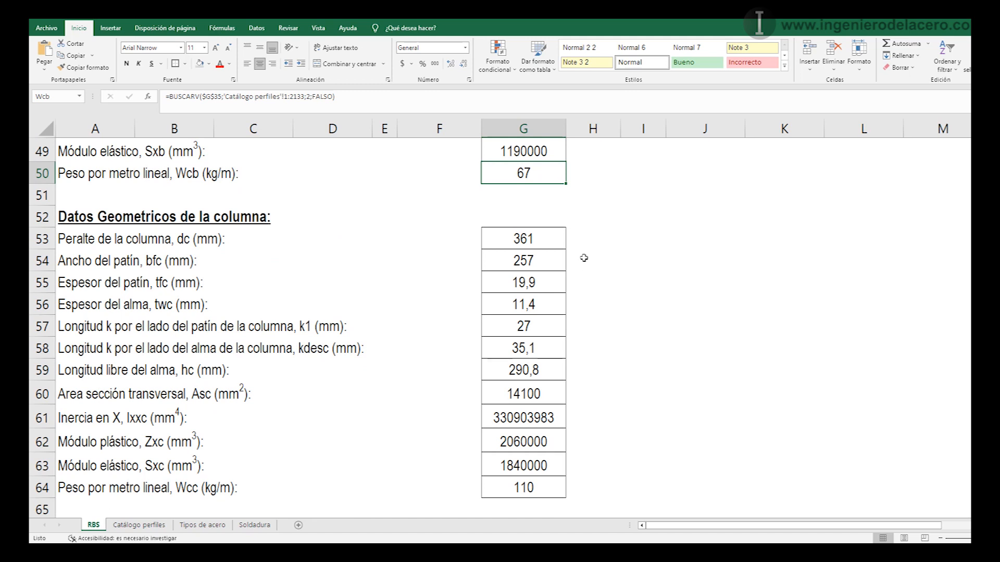
{"action": "left_click", "coordinate": [560, 239]}
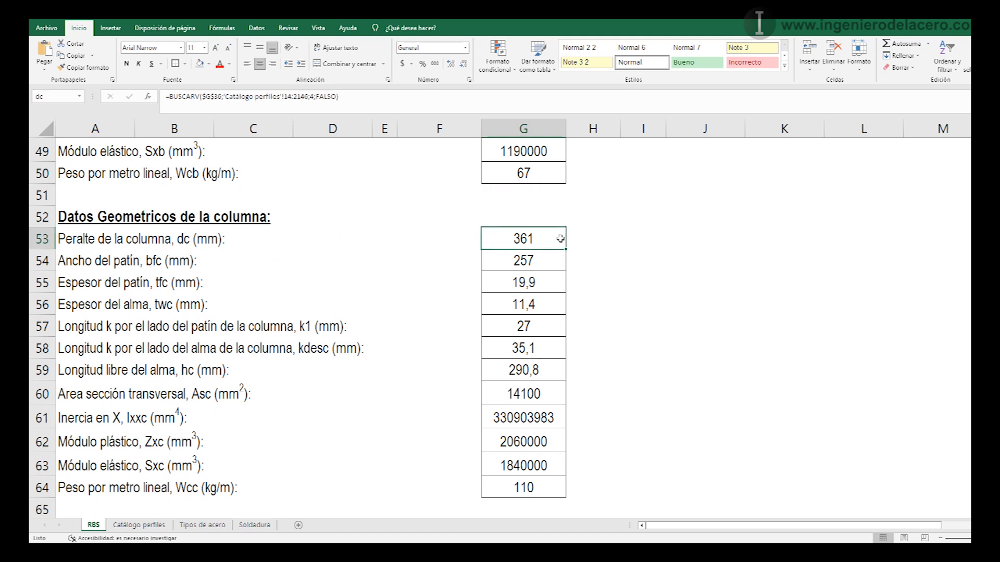
{"action": "key", "text": "Down"}
{"action": "key", "text": "Down"}
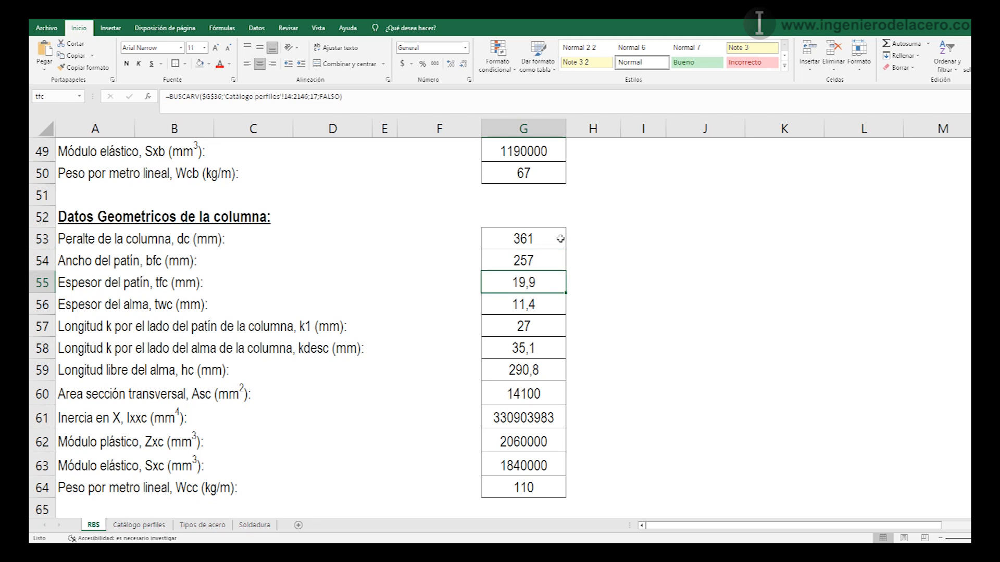
{"action": "key", "text": "Down"}
{"action": "key", "text": "Down"}
{"action": "key", "text": "Down"}
{"action": "key", "text": "Down"}
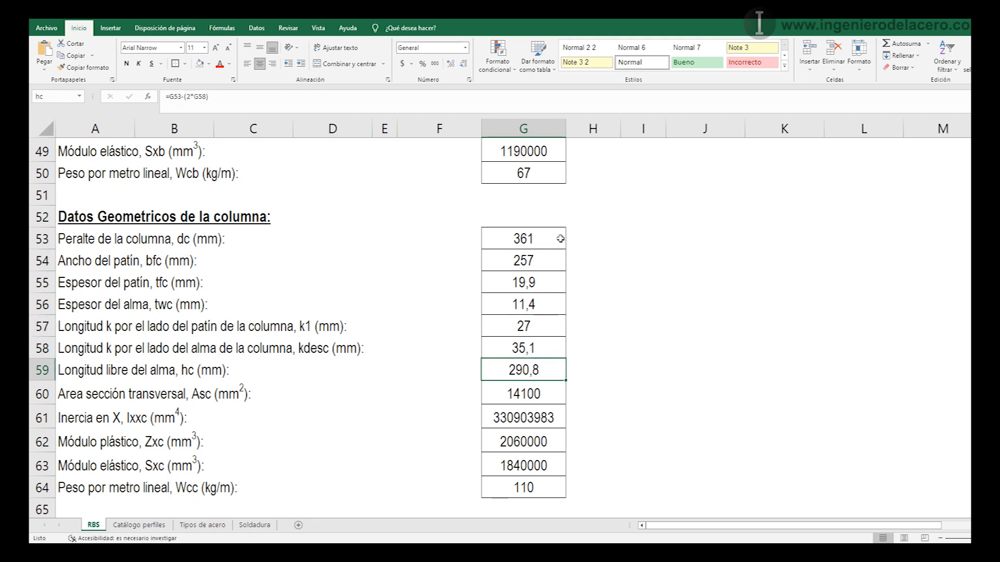
- Inspect the lookups for the column's cross-sectional area, inertia, plastic and elastic moduli, and weight per linear metre
{"action": "key", "text": "Down"}
{"action": "key", "text": "Down"}
{"action": "key", "text": "Down"}
{"action": "key", "text": "Down"}
{"action": "key", "text": "Down"}
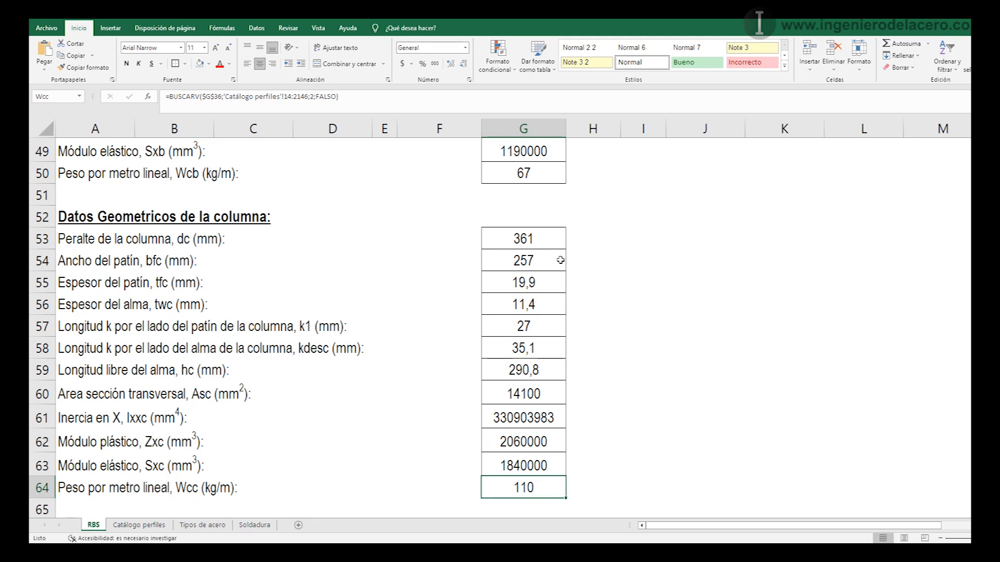
- Examine the formula for the factored gravity load Wu on the beam, including its dead and live load factors
{"action": "scroll", "coordinate": [613, 303], "scroll_direction": "down", "scroll_amount": 4}
{"action": "scroll", "coordinate": [613, 303], "scroll_direction": "down", "scroll_amount": 2}
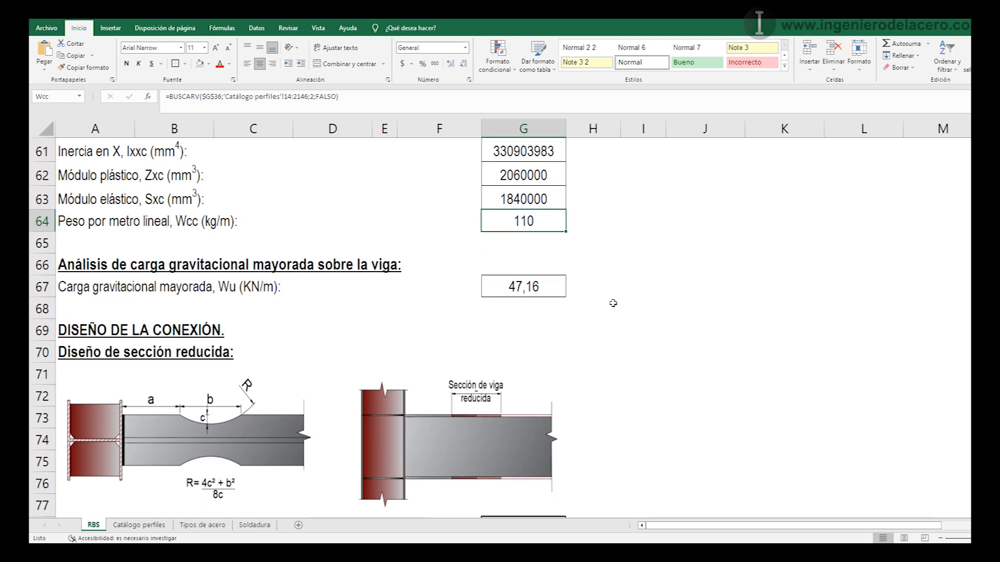
{"action": "left_click", "coordinate": [90, 192]}
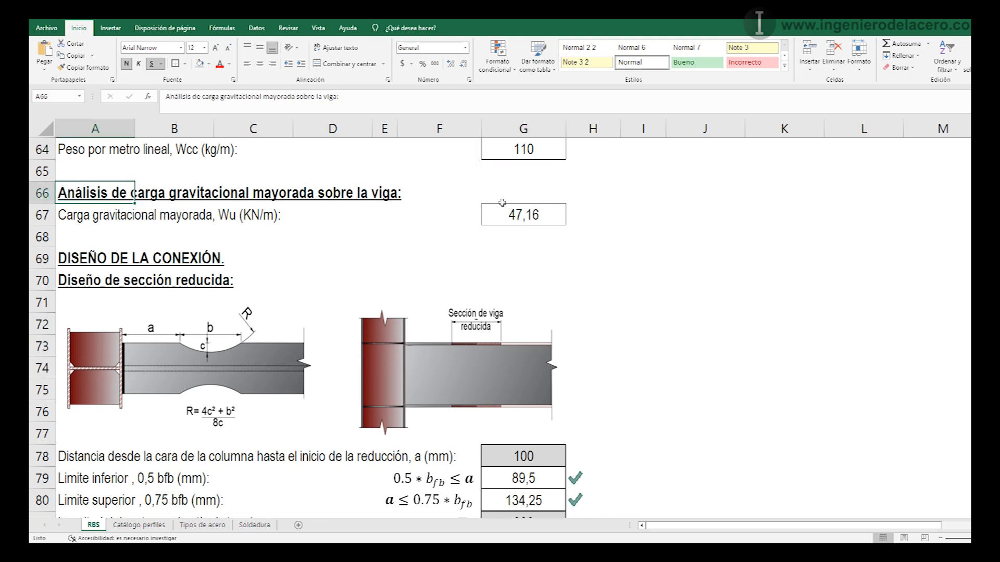
{"action": "double_click", "coordinate": [515, 214]}
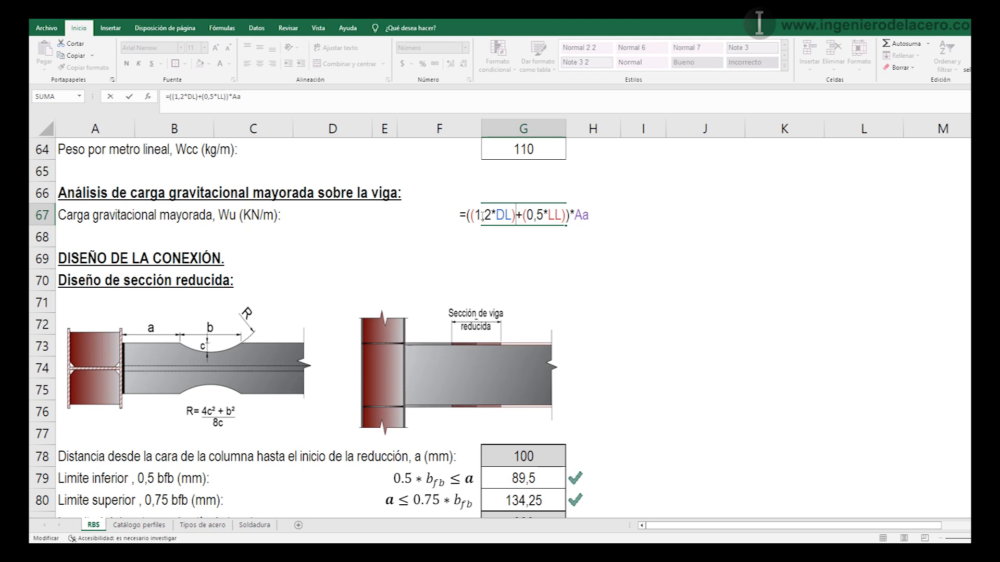
{"action": "left_click", "coordinate": [510, 215]}
{"action": "left_click", "coordinate": [538, 214]}
{"action": "left_click", "coordinate": [554, 214]}
{"action": "left_click_drag", "start_coordinate": [543, 215], "coordinate": [527, 214]}
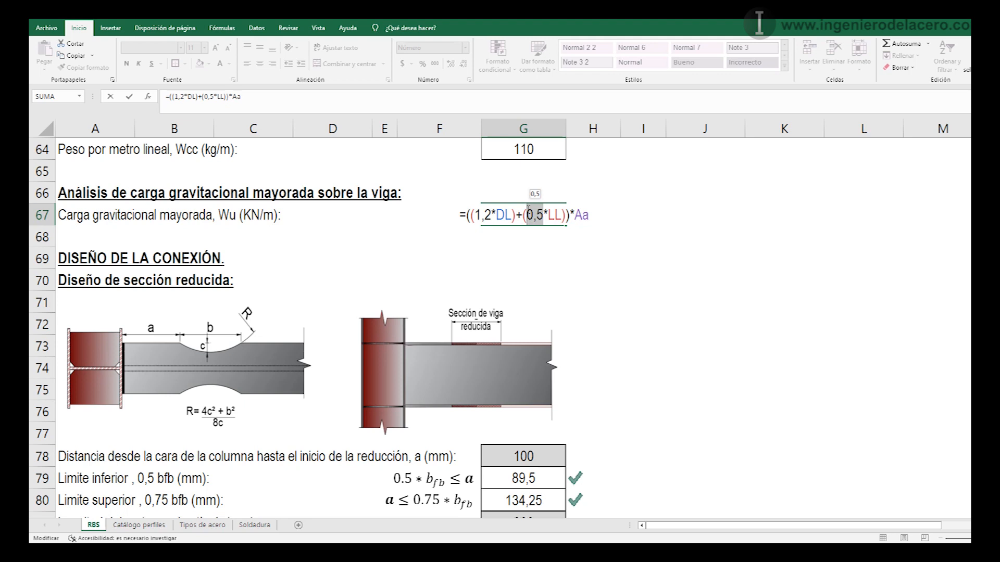
{"action": "left_click", "coordinate": [528, 210]}
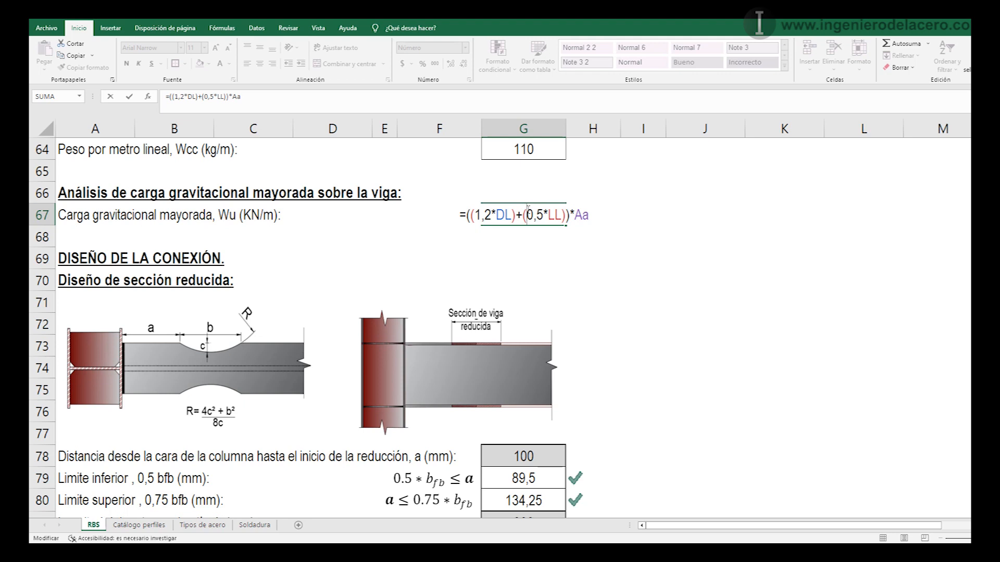
- Review the distance a from the column face to the start of the reduction and the formulas of its lower and upper limits
{"action": "left_click", "coordinate": [83, 262]}
{"action": "scroll", "coordinate": [302, 261], "scroll_direction": "down", "scroll_amount": 1}
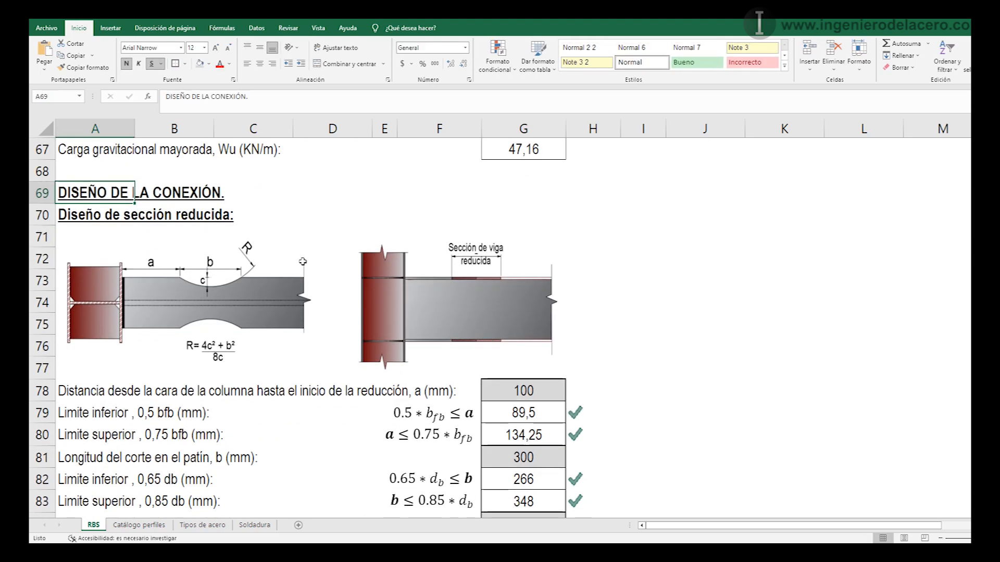
{"action": "scroll", "coordinate": [302, 262], "scroll_direction": "down", "scroll_amount": 1}
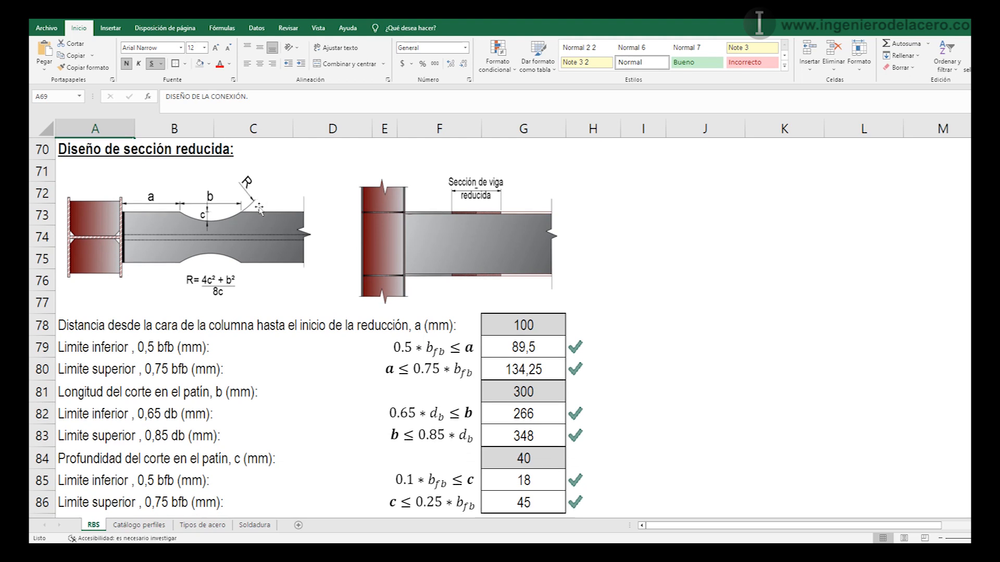
{"action": "left_click", "coordinate": [546, 327]}
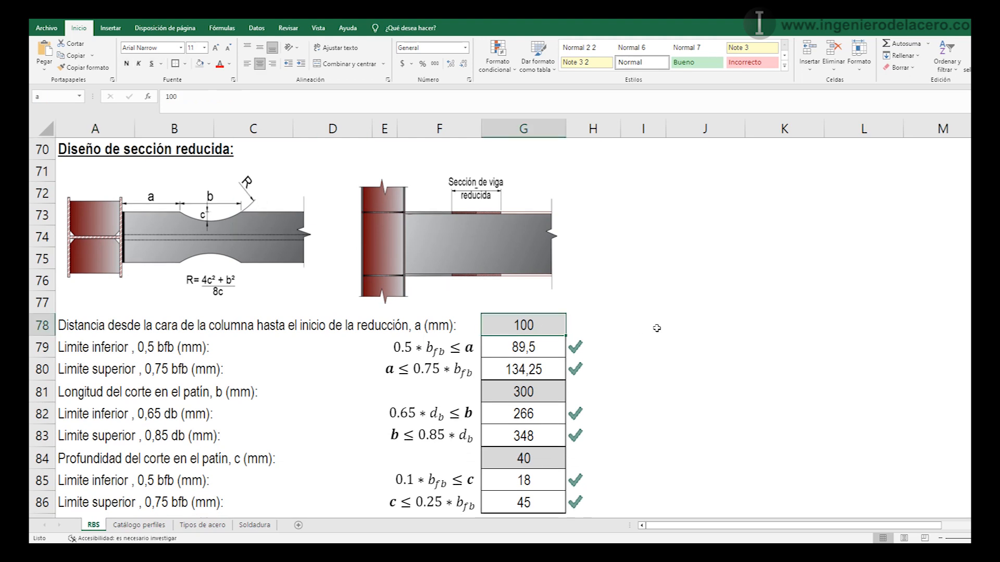
{"action": "left_click", "coordinate": [627, 347]}
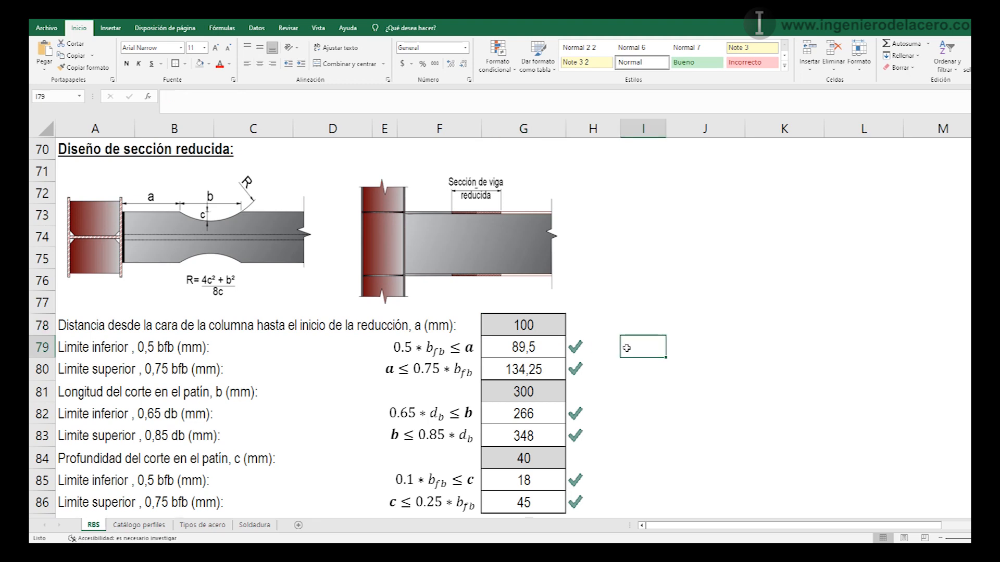
{"action": "left_click", "coordinate": [529, 323]}
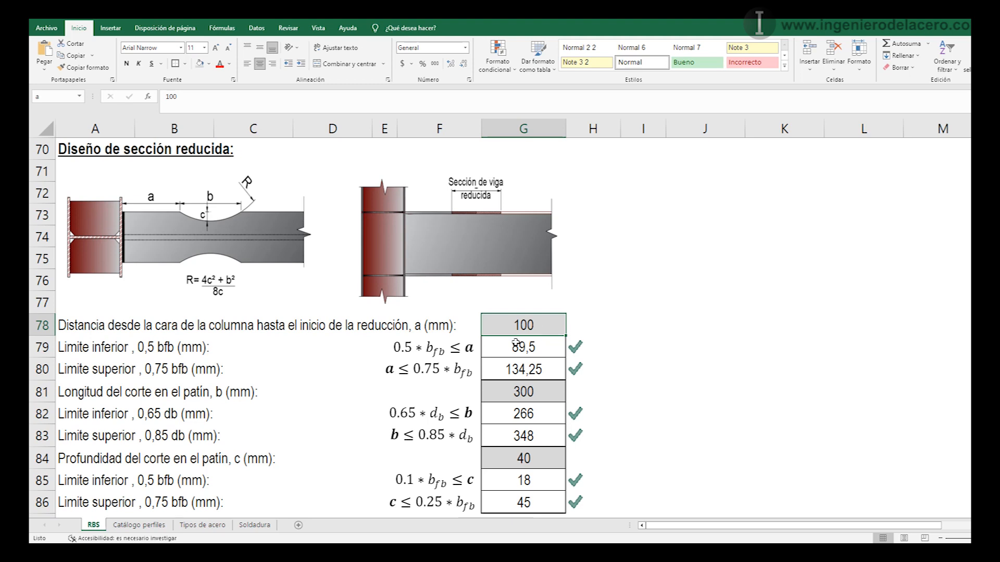
{"action": "left_click", "coordinate": [453, 354]}
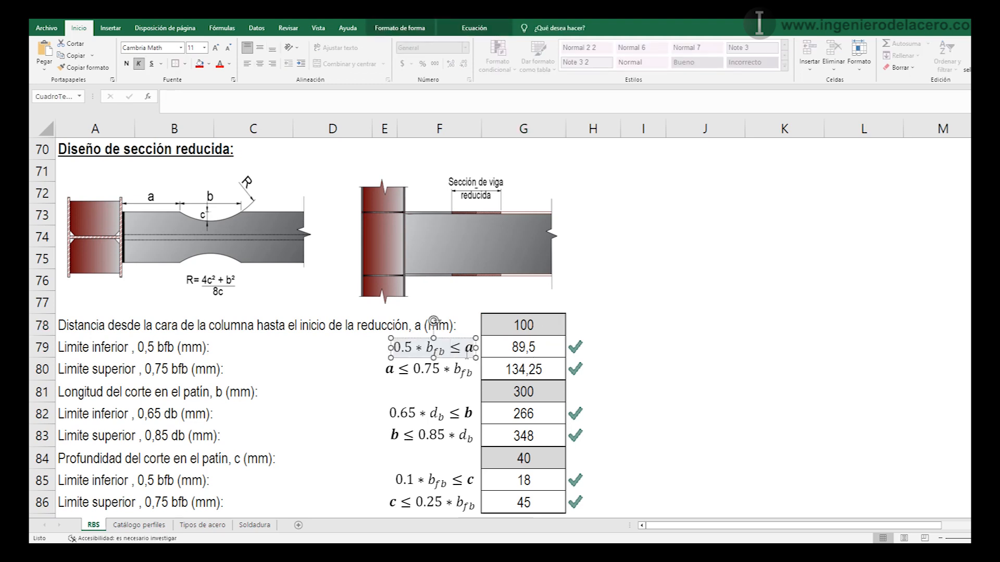
{"action": "left_click", "coordinate": [521, 349]}
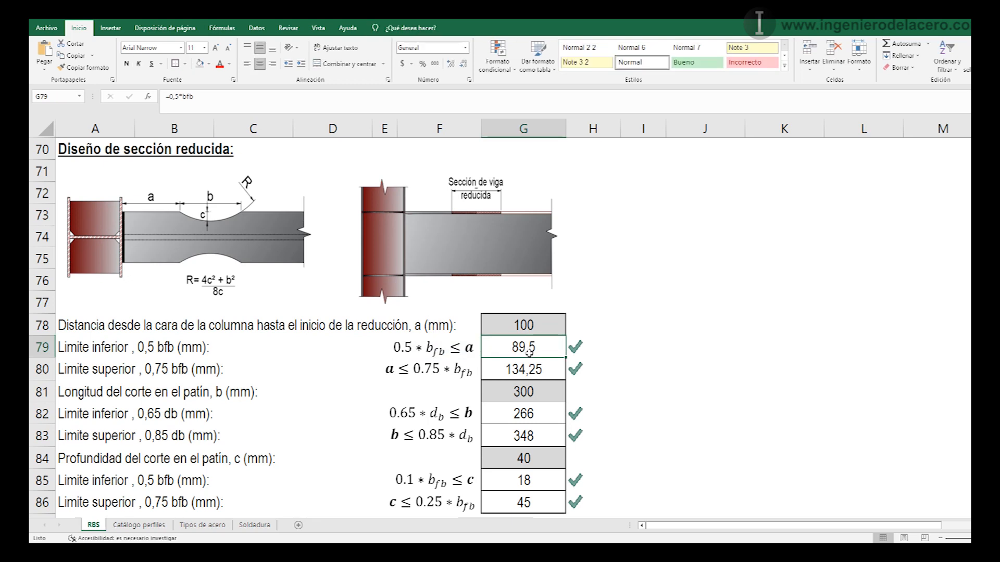
{"action": "left_click", "coordinate": [529, 372]}
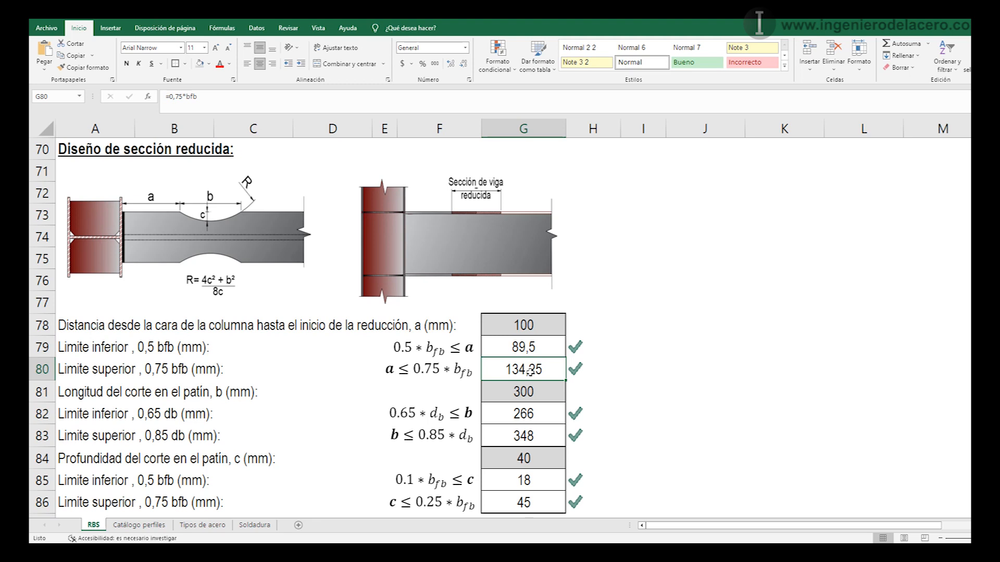
{"action": "left_click", "coordinate": [546, 349]}
{"action": "left_click", "coordinate": [547, 371]}
- Test the lower limit check of distance a with a value of 88 mm and restore it to 100 mm
{"action": "left_click", "coordinate": [539, 327]}
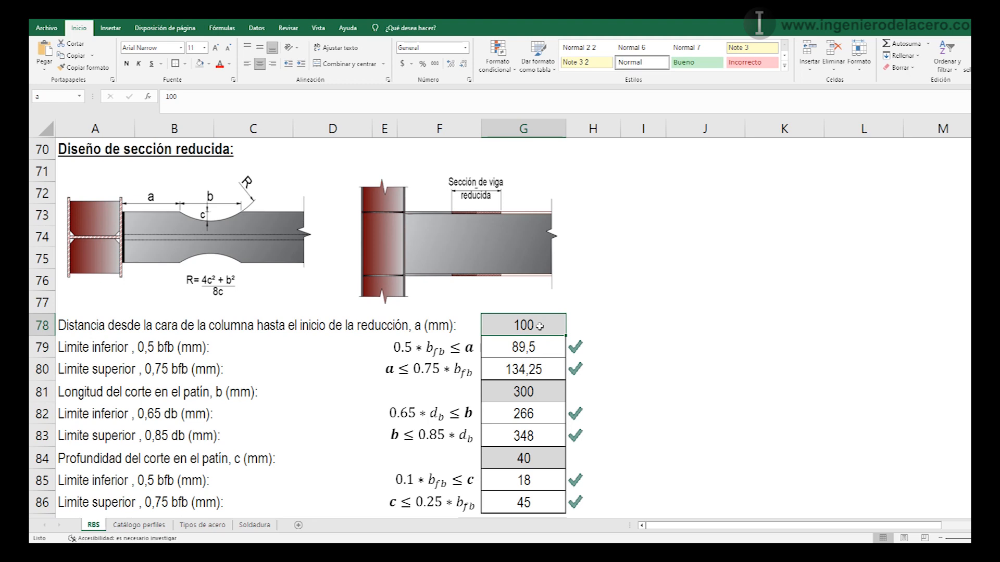
{"action": "type", "text": "88"}
{"action": "key", "text": "Return"}
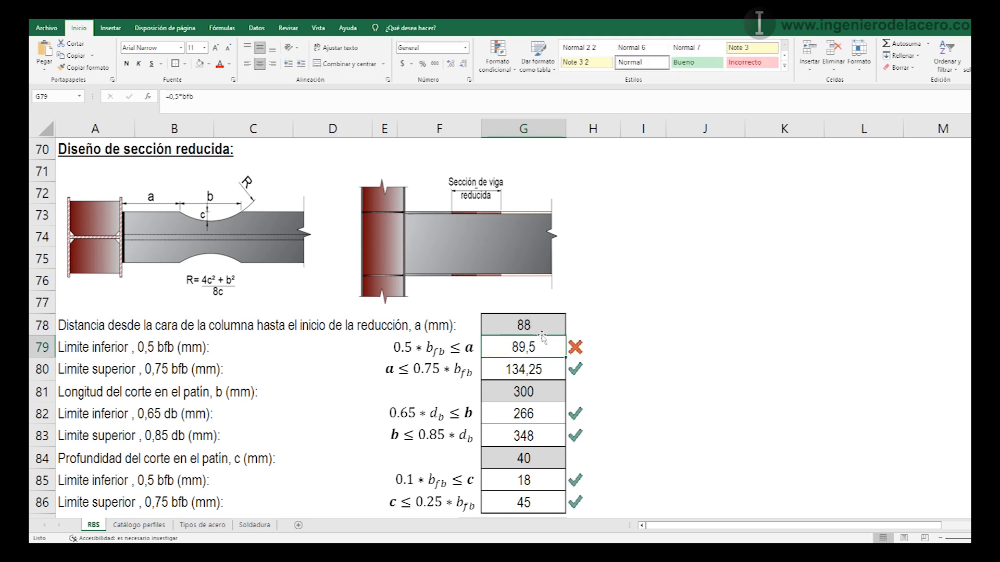
{"action": "left_click", "coordinate": [542, 326]}
{"action": "type", "text": "100"}
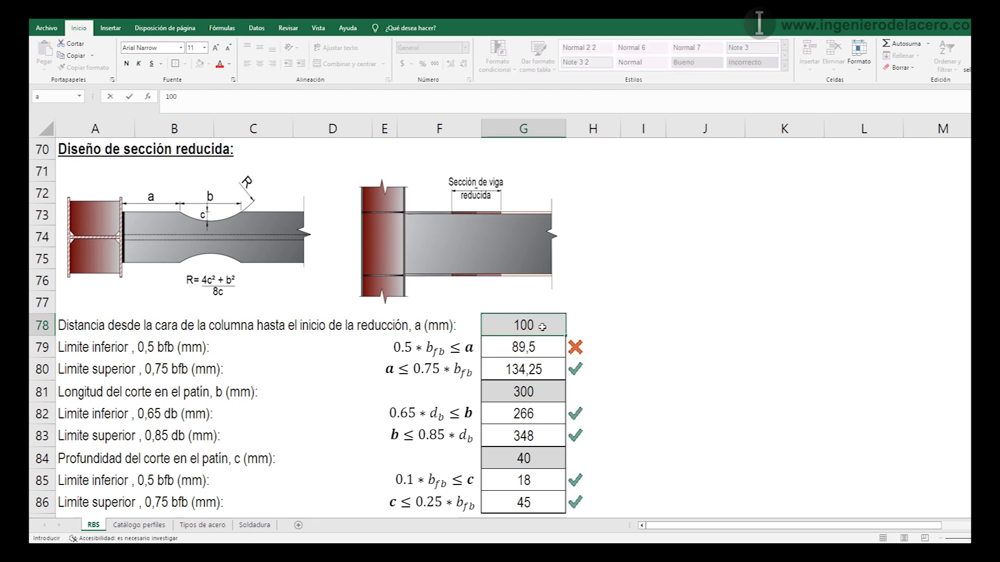
{"action": "key", "text": "Return"}
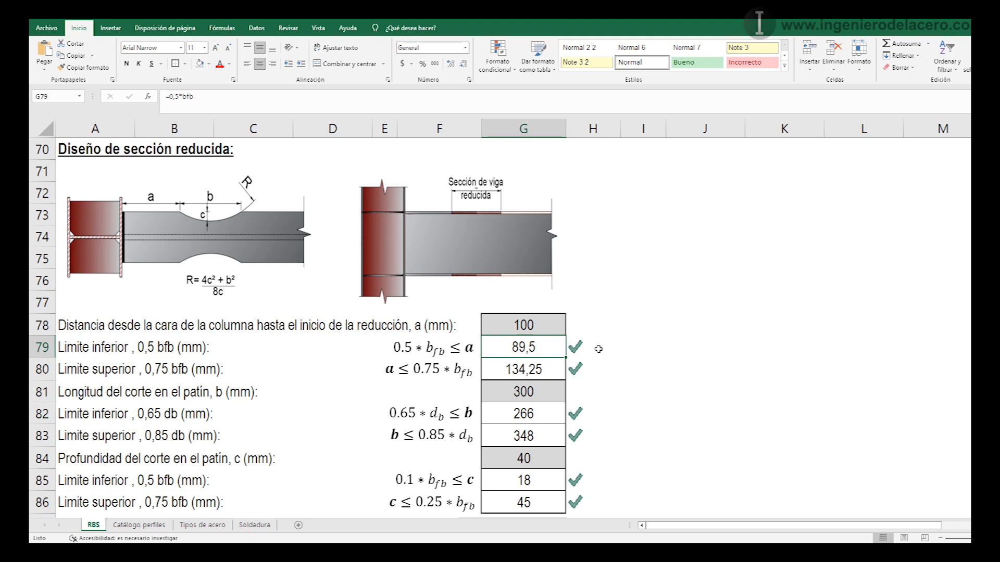
- Test the upper limit check of distance a with a value of 135 mm and restore it to 100 mm
{"action": "left_click", "coordinate": [540, 369]}
{"action": "left_click", "coordinate": [553, 325]}
{"action": "type", "text": "135"}
{"action": "key", "text": "Return"}
{"action": "left_click", "coordinate": [553, 325]}
{"action": "type", "text": "100"}
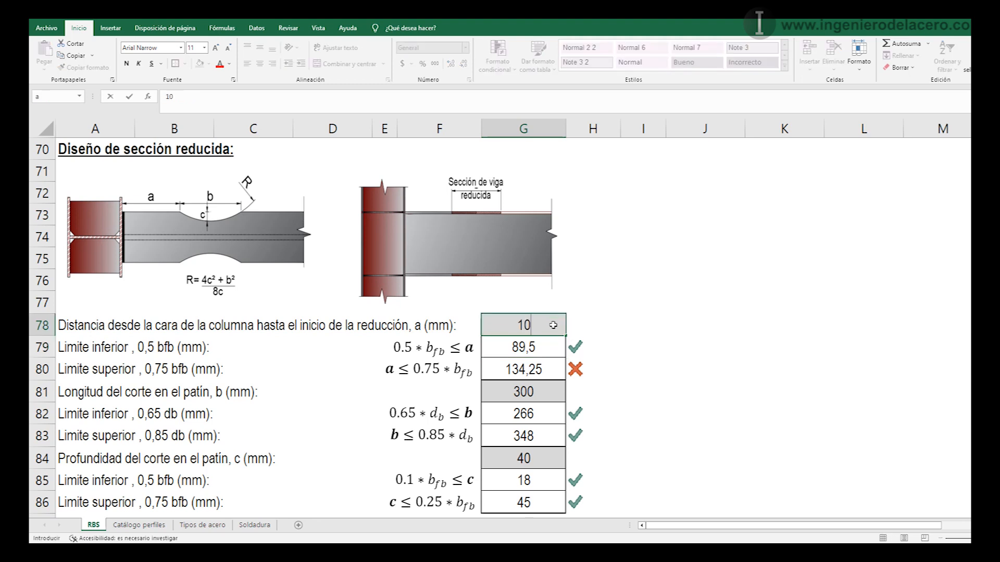
{"action": "key", "text": "Return"}
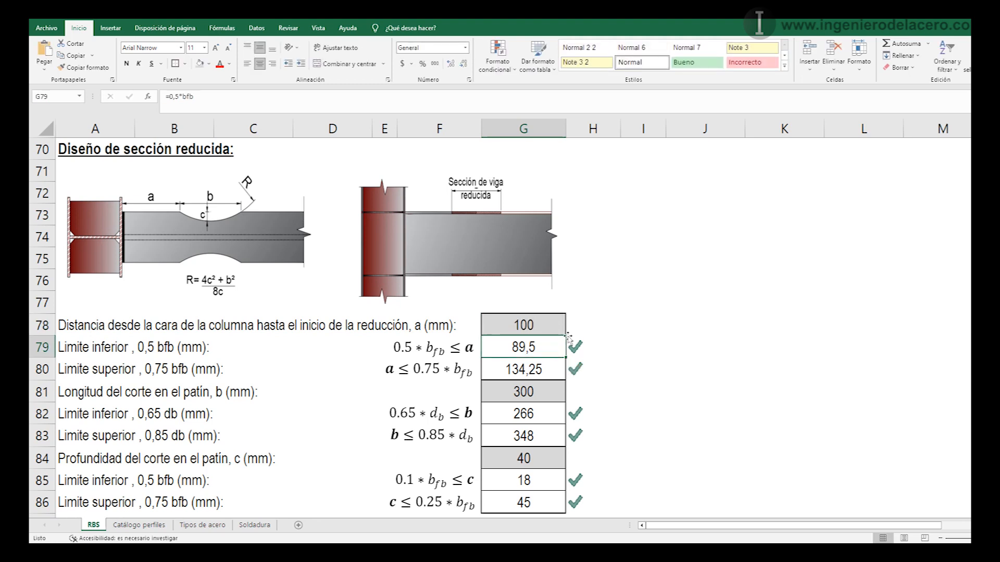
- Inspect the conditional formula behind the lower limit check mark of distance a
{"action": "double_click", "coordinate": [581, 346]}
{"action": "left_click", "coordinate": [602, 348]}
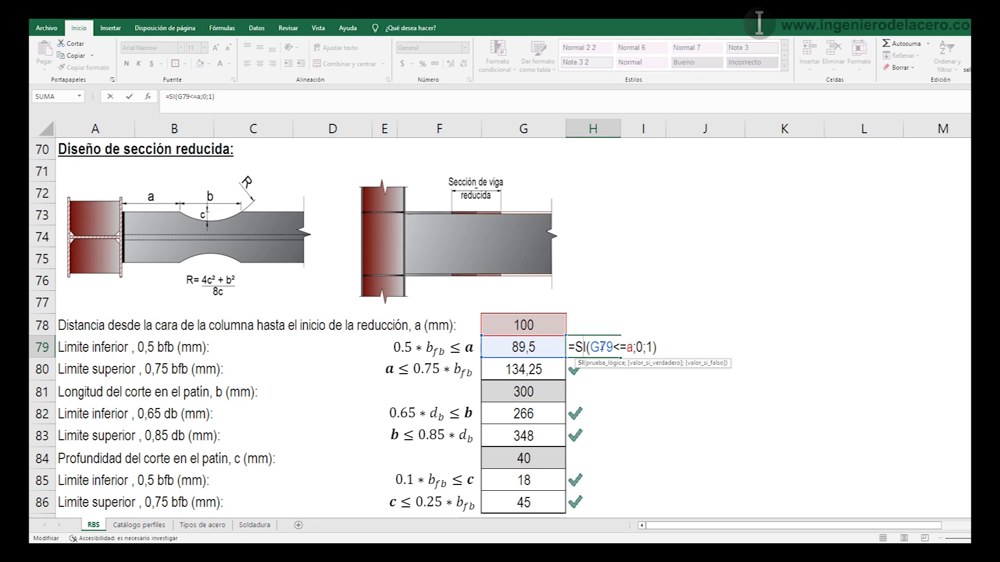
{"action": "key", "text": "Return"}
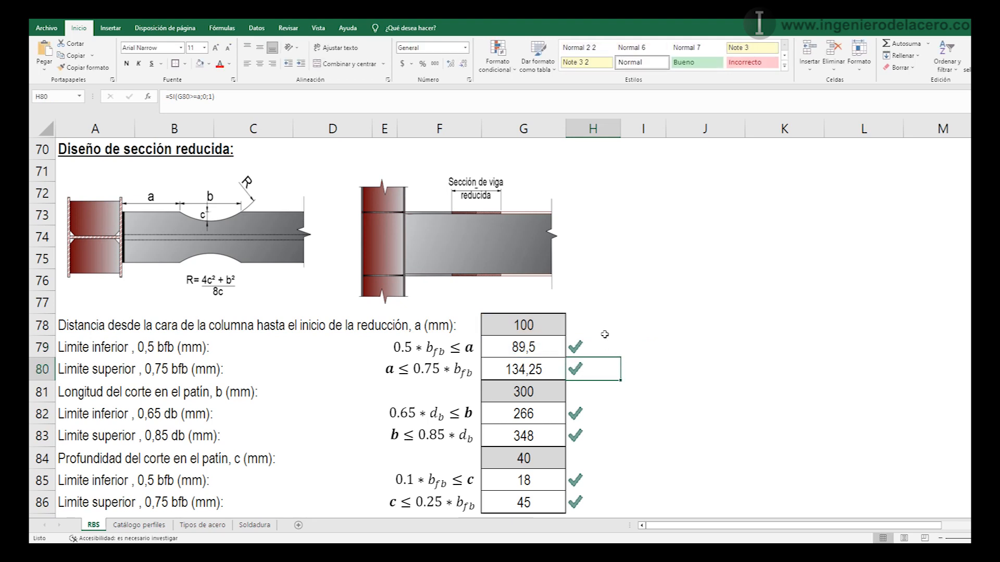
- Inspect the flange cut length b and the conditional formulas that check its lower and upper limits
{"action": "left_click", "coordinate": [529, 392]}
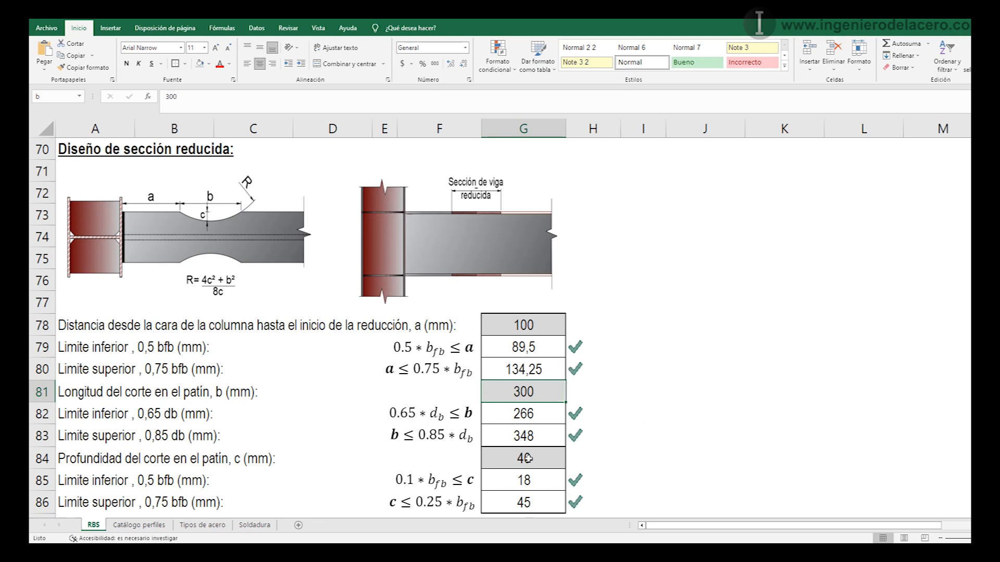
{"action": "double_click", "coordinate": [581, 413]}
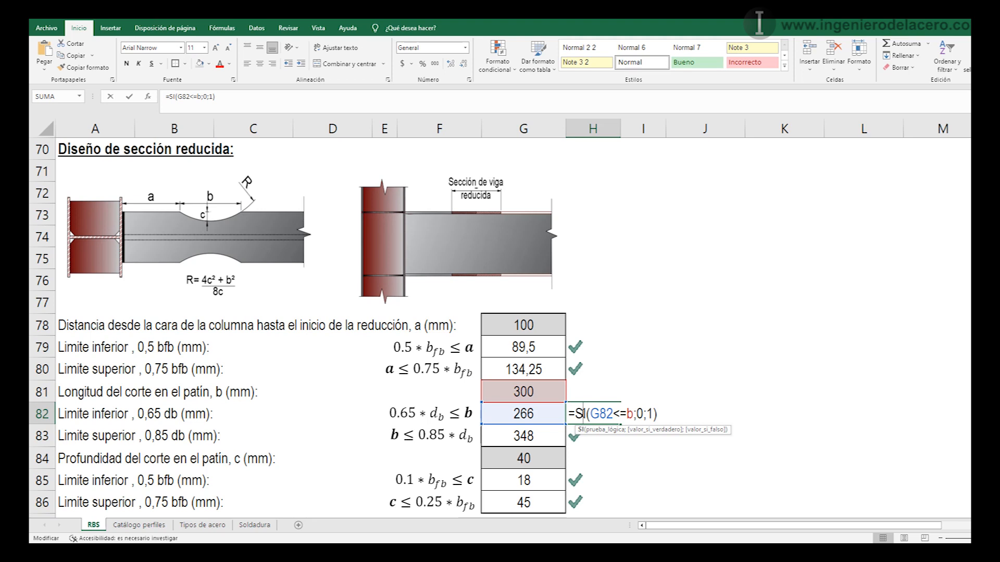
{"action": "key", "text": "Return"}
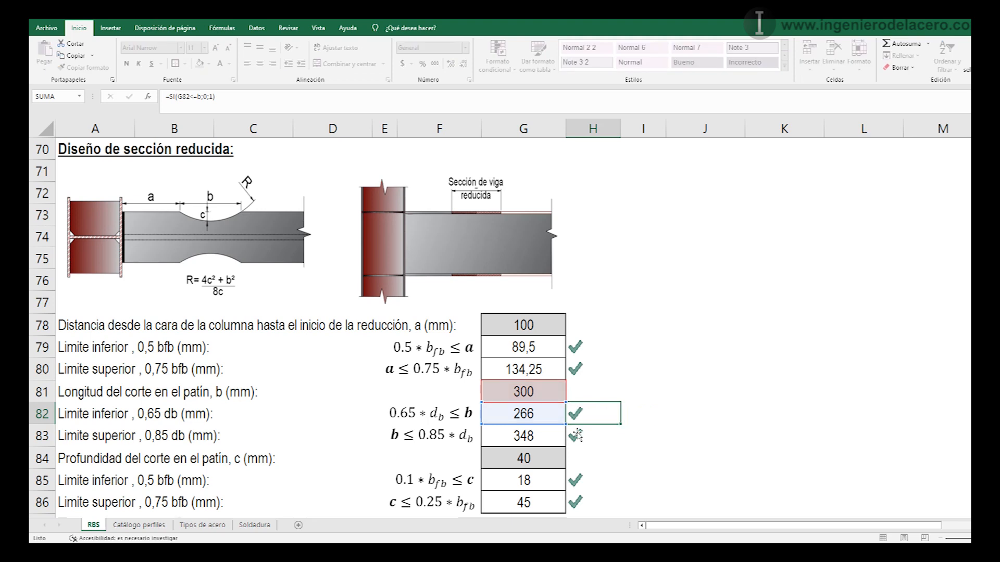
{"action": "double_click", "coordinate": [575, 436]}
{"action": "key", "text": "Return"}
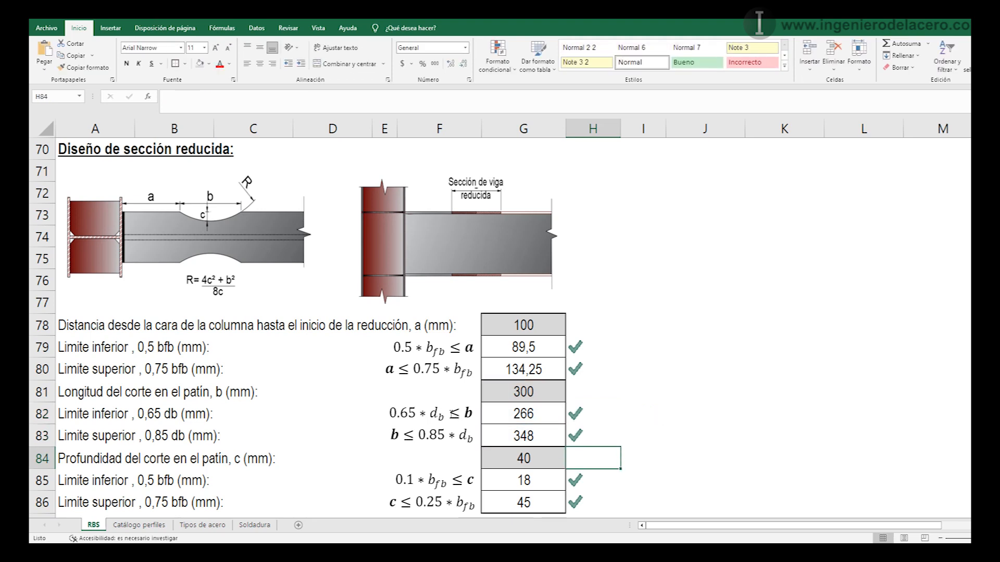
- Review the flange cut depth c, the formulas of its lower and upper limits, and the cut radius R in the diagram
{"action": "left_click", "coordinate": [505, 461]}
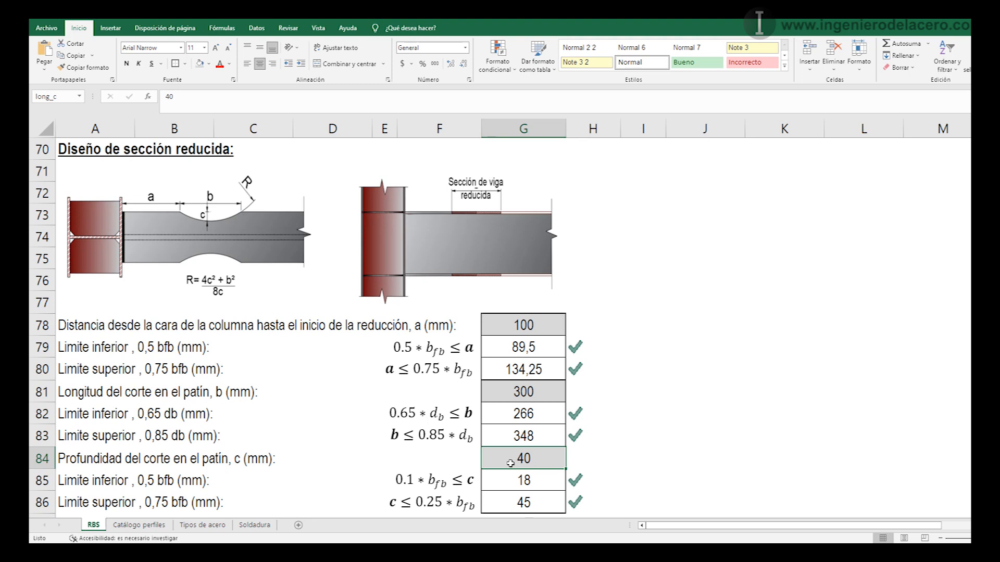
{"action": "scroll", "coordinate": [510, 462], "scroll_direction": "down", "scroll_amount": 1}
{"action": "scroll", "coordinate": [511, 461], "scroll_direction": "up", "scroll_amount": 1}
{"action": "scroll", "coordinate": [512, 411], "scroll_direction": "down", "scroll_amount": 1}
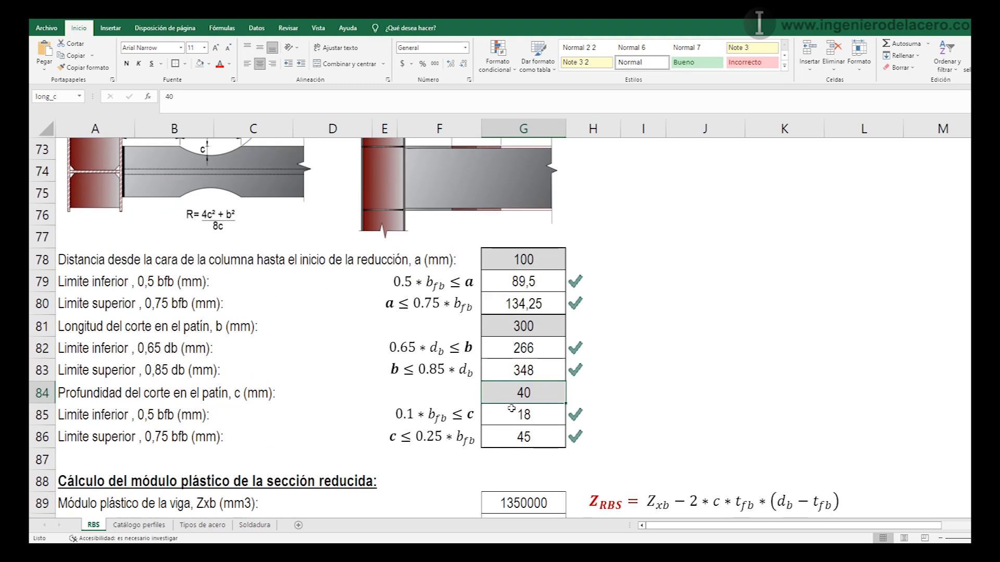
{"action": "left_click", "coordinate": [539, 415]}
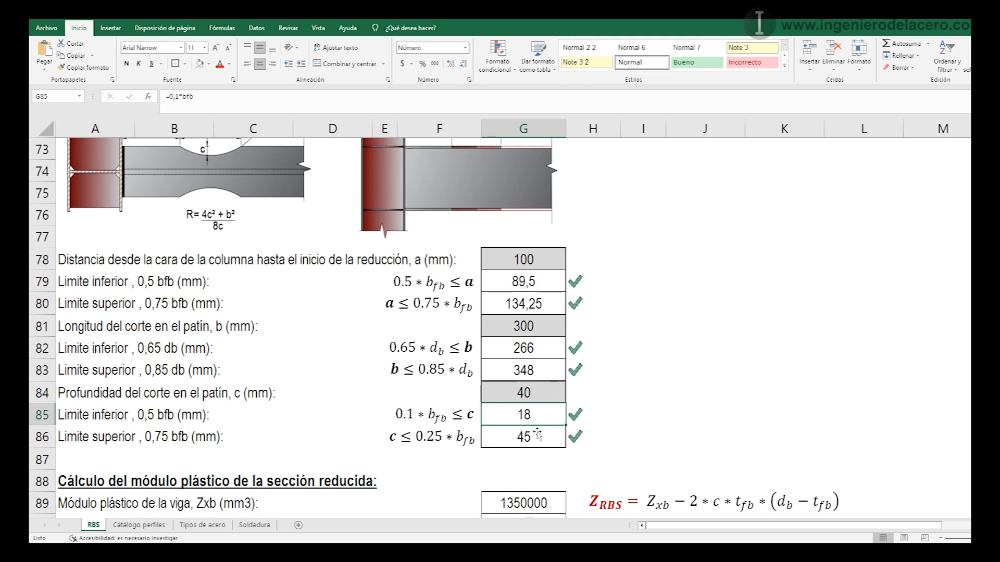
{"action": "left_click", "coordinate": [528, 437]}
{"action": "left_click", "coordinate": [535, 416]}
{"action": "left_click", "coordinate": [538, 394]}
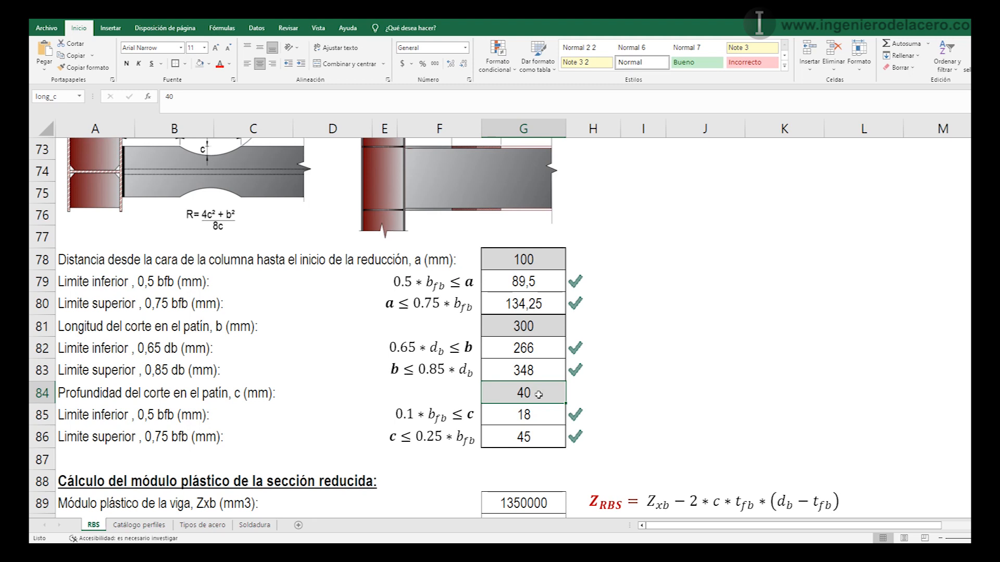
{"action": "left_click", "coordinate": [538, 438]}
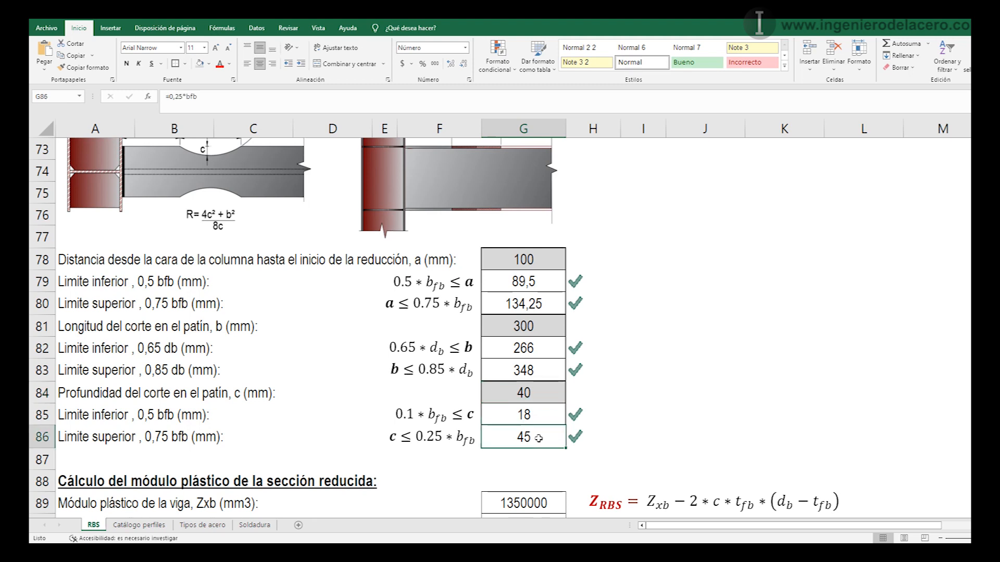
{"action": "left_click", "coordinate": [538, 390]}
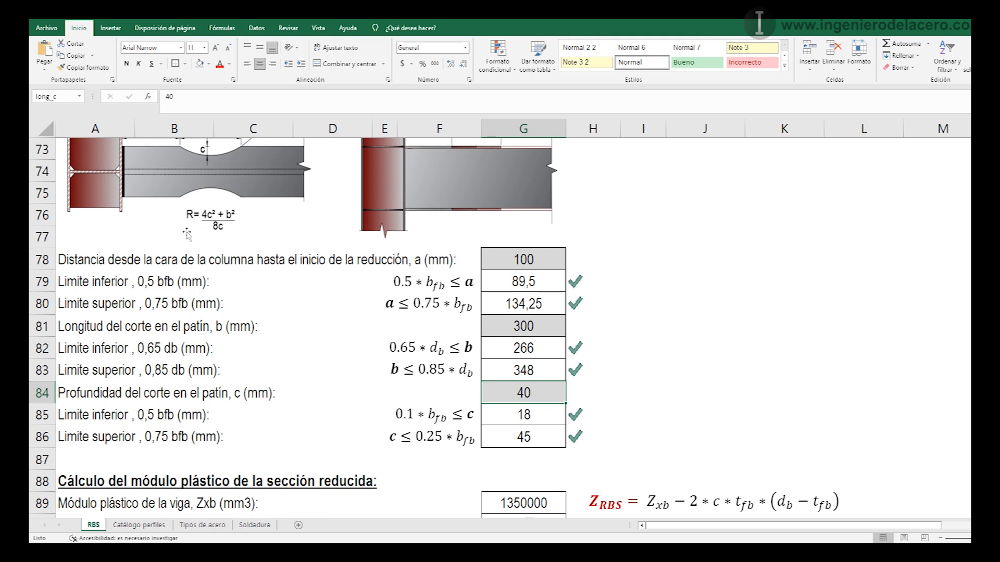
{"action": "scroll", "coordinate": [188, 235], "scroll_direction": "up", "scroll_amount": 1}
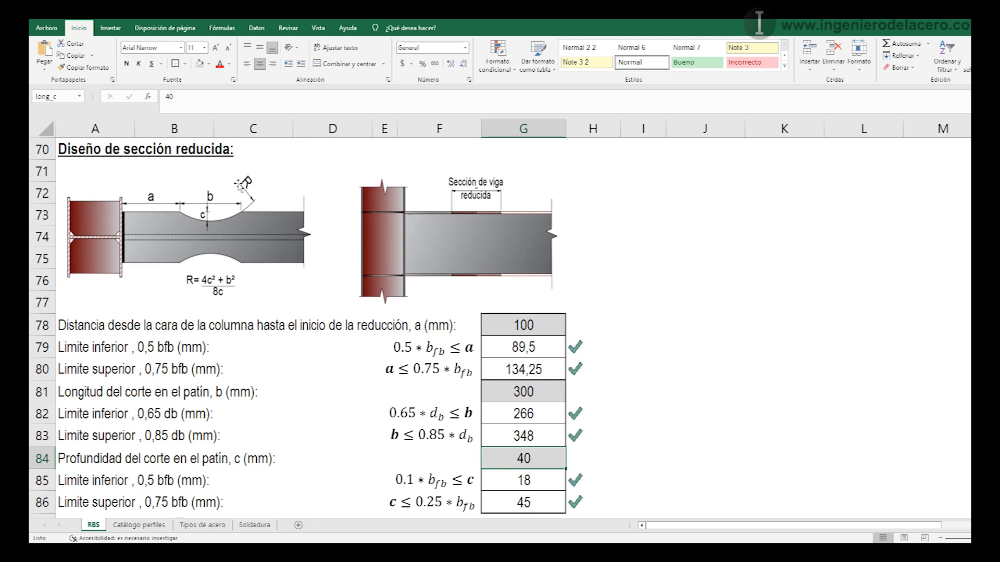
{"action": "scroll", "coordinate": [272, 306], "scroll_direction": "down", "scroll_amount": 1}
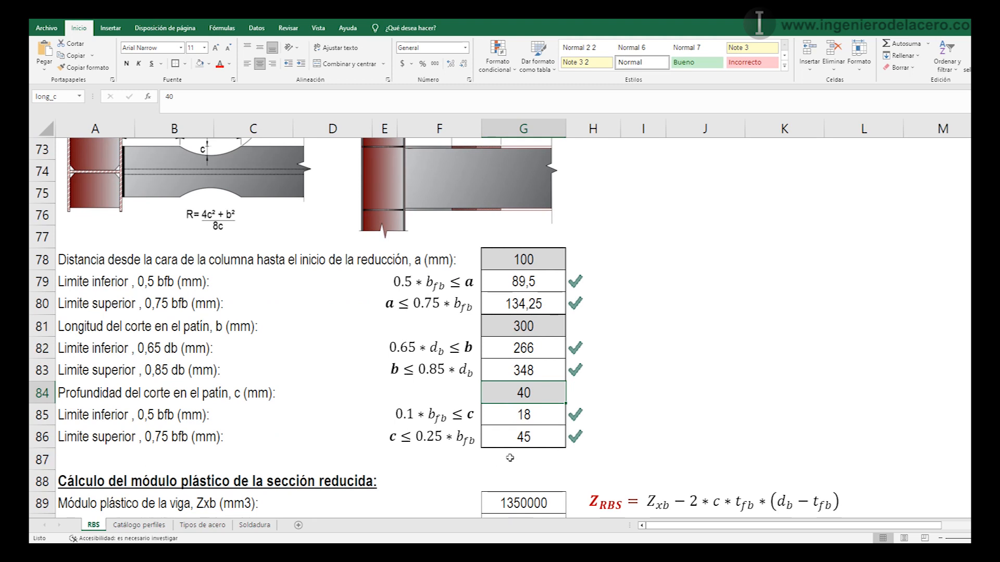
- Examine the Z_RBS equation beside the reduced-section plastic modulus calculation, highlighting its subtracted term 2*c*t_fb*(d_b−t_fb)
{"action": "scroll", "coordinate": [510, 458], "scroll_direction": "down", "scroll_amount": 3}
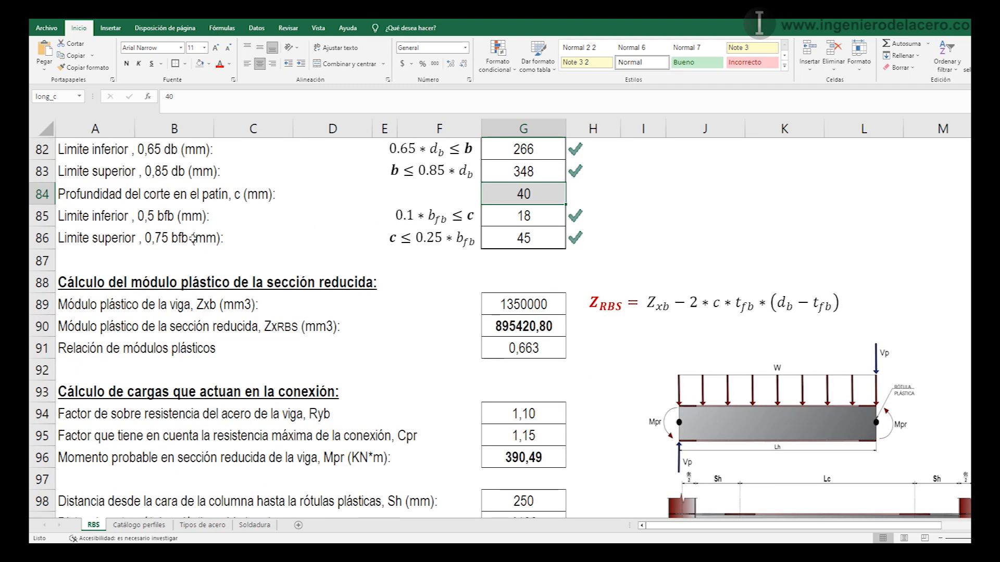
{"action": "left_click", "coordinate": [82, 280]}
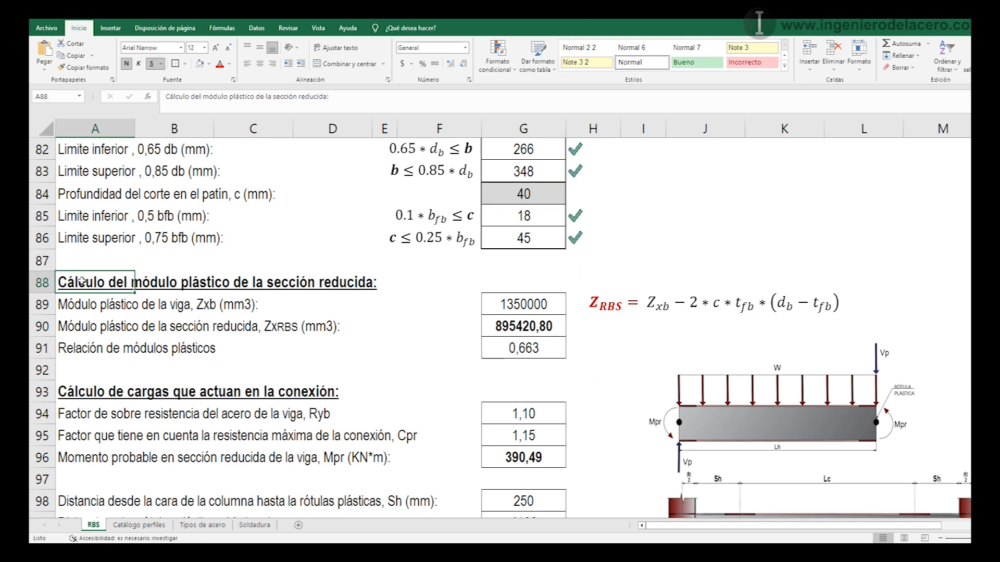
{"action": "left_click", "coordinate": [709, 301]}
{"action": "left_click_drag", "start_coordinate": [695, 287], "coordinate": [701, 285]}
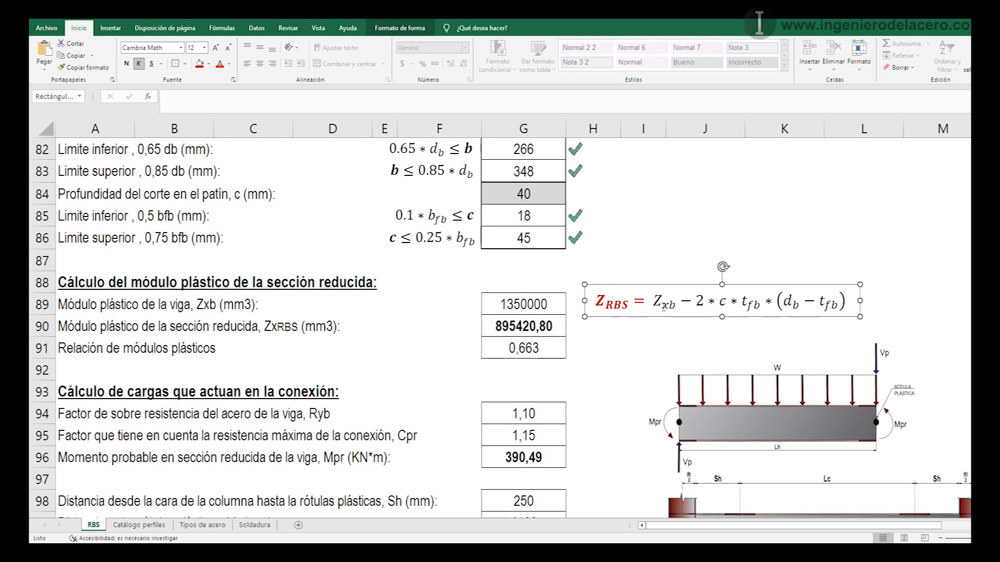
{"action": "left_click_drag", "start_coordinate": [698, 301], "coordinate": [846, 302]}
{"action": "scroll", "coordinate": [728, 305], "scroll_direction": "up", "scroll_amount": 4}
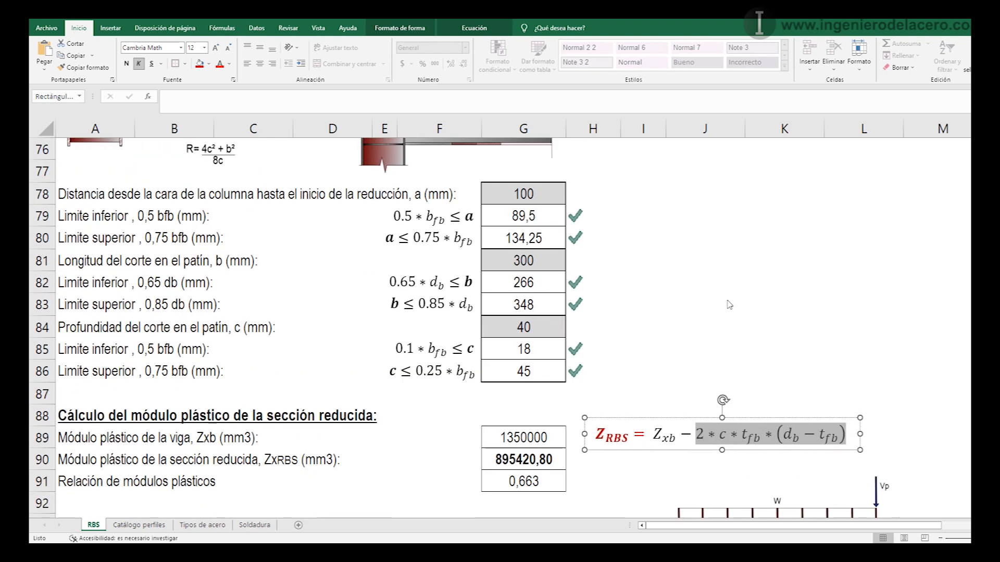
{"action": "scroll", "coordinate": [308, 301], "scroll_direction": "down", "scroll_amount": 3}
- Inspect the formulas of the reduced-section plastic modulus ZxRBS and of the plastic modulus ratio
{"action": "left_click", "coordinate": [552, 370]}
{"action": "double_click", "coordinate": [543, 396]}
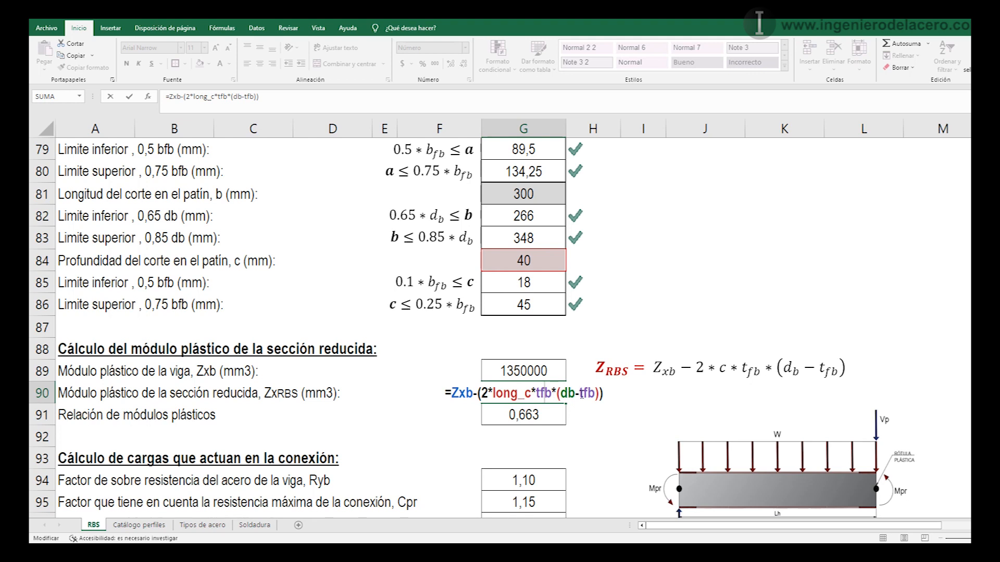
{"action": "key", "text": "Return"}
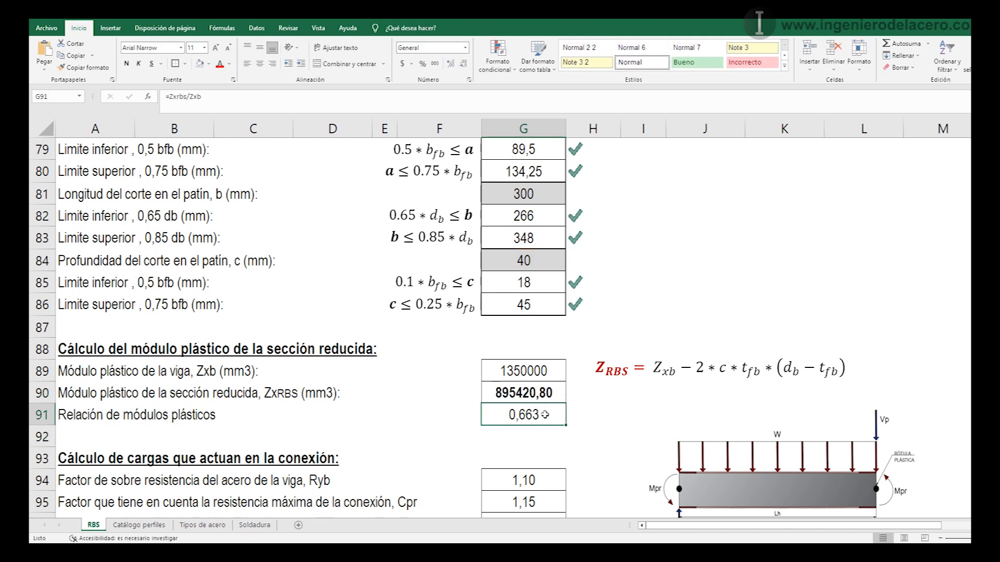
{"action": "double_click", "coordinate": [544, 414]}
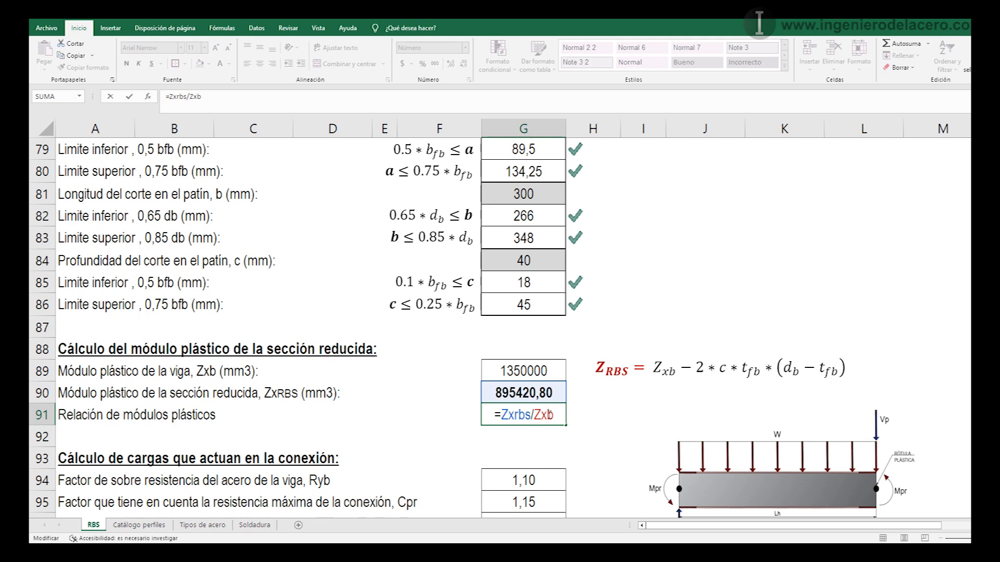
{"action": "key", "text": "Escape"}
- Set the flange cut depth c to 20 mm and check its effect on the plastic modulus ratio
{"action": "left_click", "coordinate": [544, 259]}
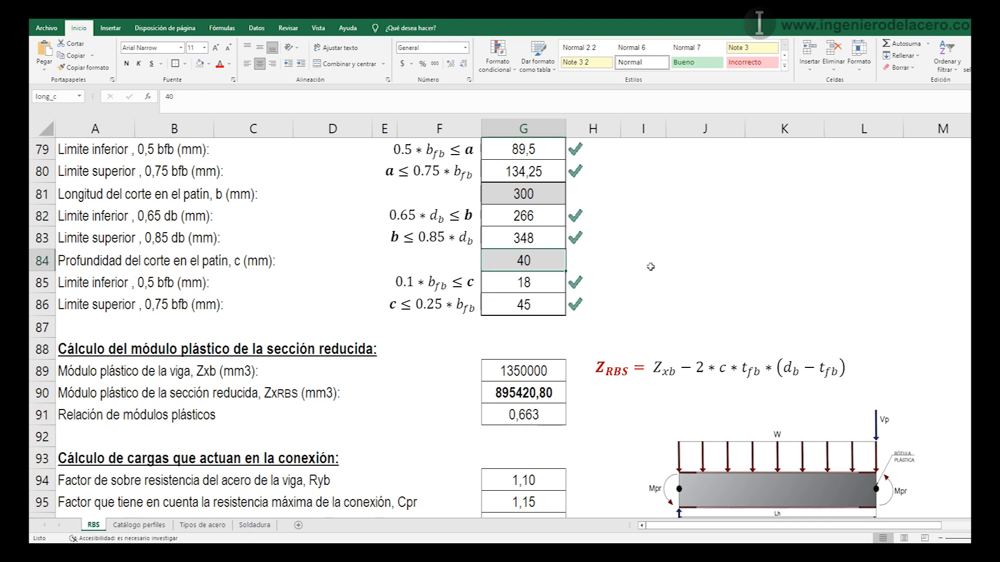
{"action": "type", "text": "20"}
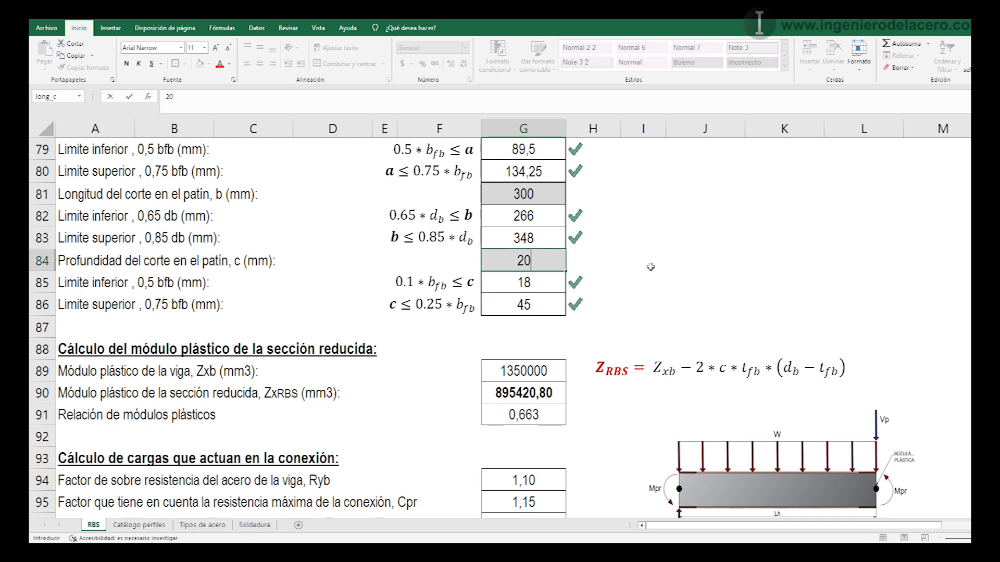
{"action": "key", "text": "Return"}
{"action": "left_click", "coordinate": [549, 418]}
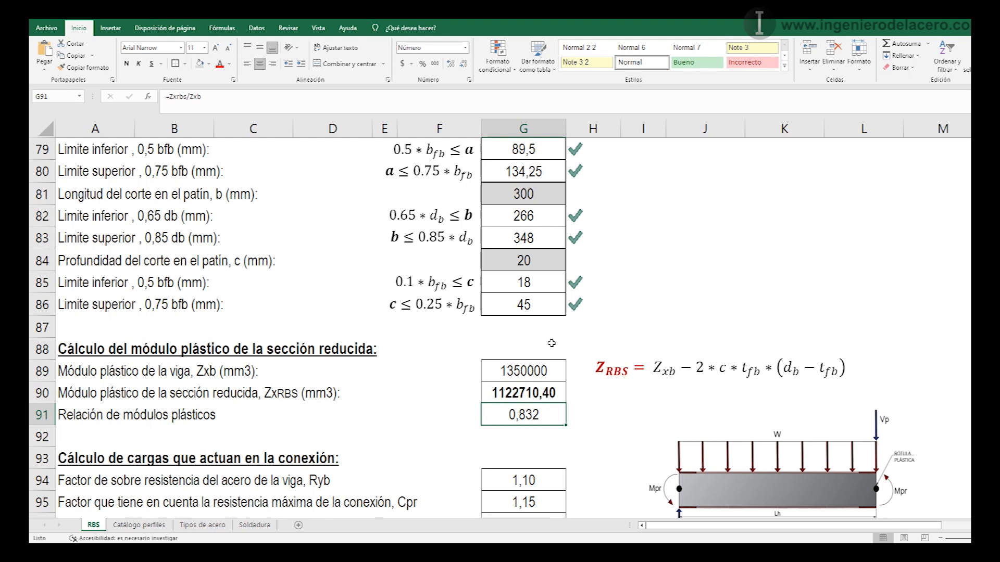
- Try a flange cut depth c of 25 mm and check the plastic modulus ratio again
{"action": "left_click", "coordinate": [546, 268]}
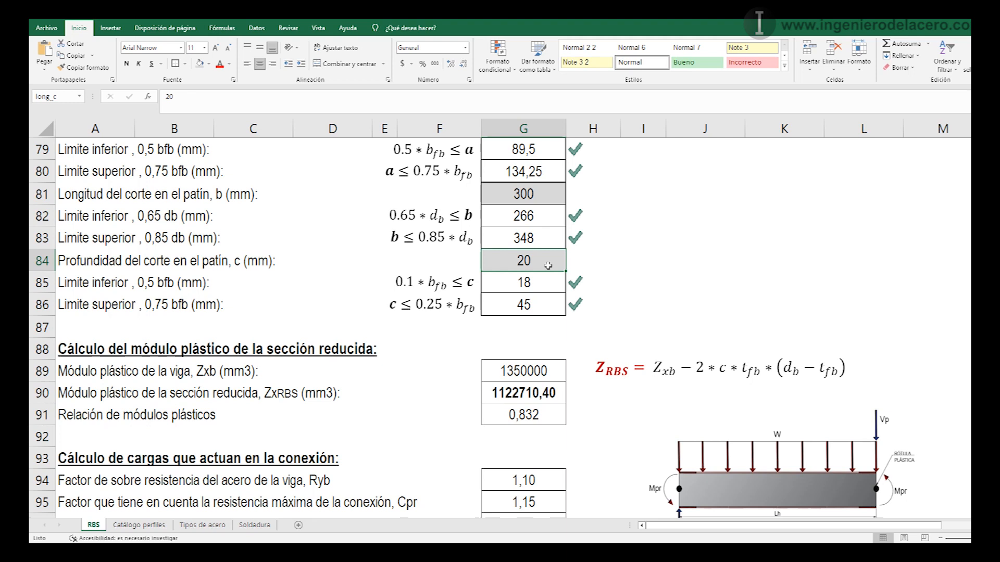
{"action": "type", "text": "25"}
{"action": "key", "text": "Return"}
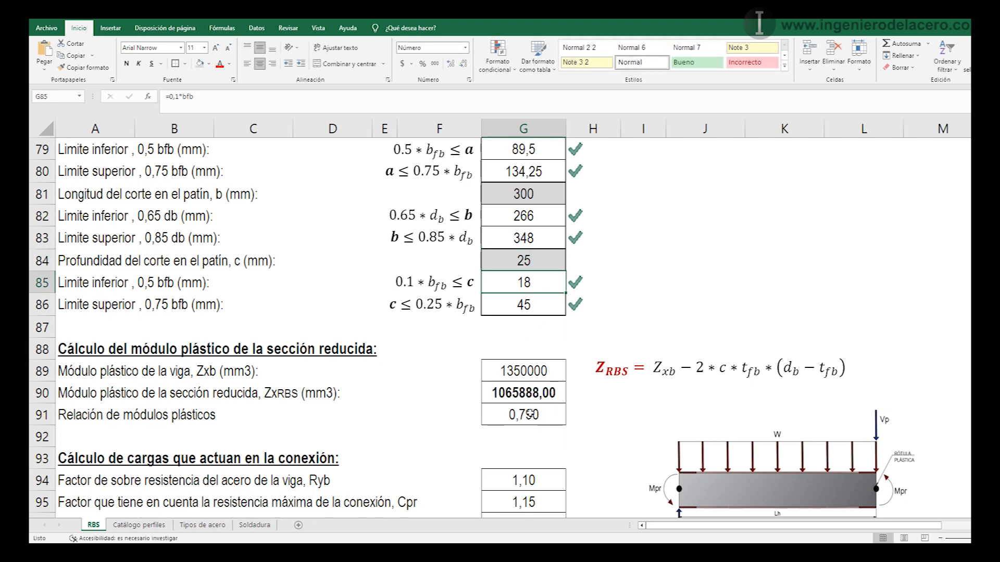
{"action": "left_click", "coordinate": [519, 261]}
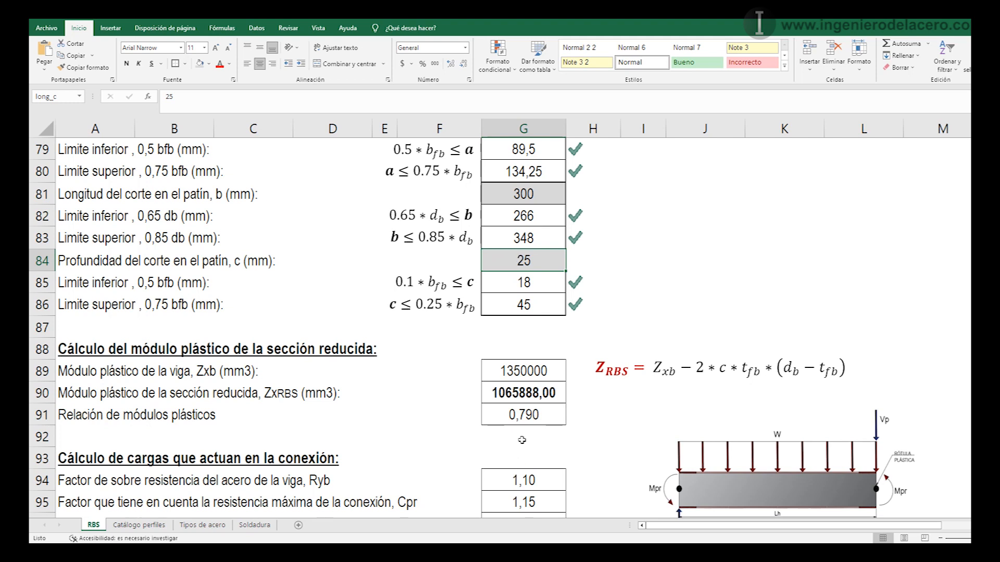
{"action": "left_click", "coordinate": [518, 416]}
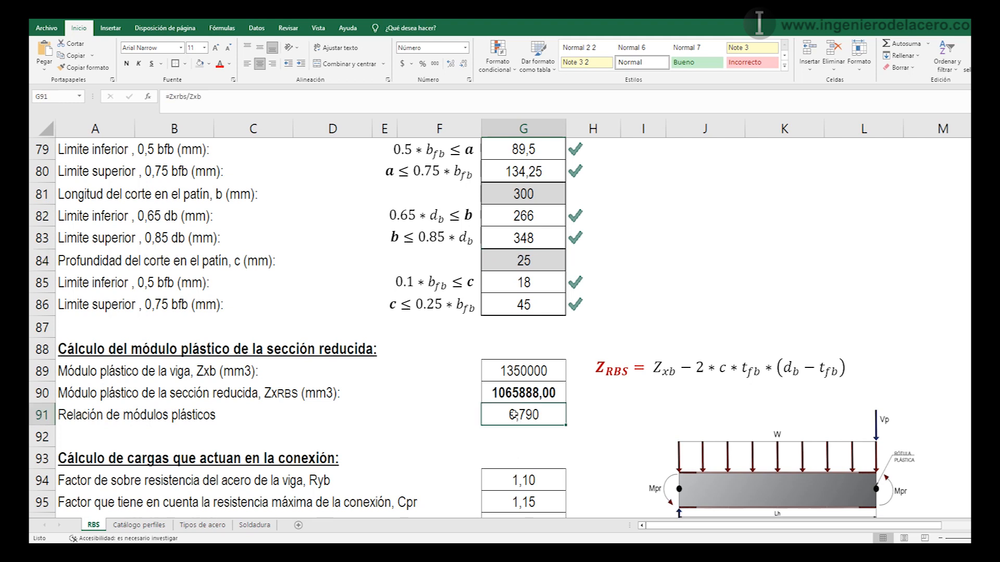
- Restore the flange cut depth c to 40 mm and recheck the plastic modulus ratio
{"action": "left_click", "coordinate": [539, 260]}
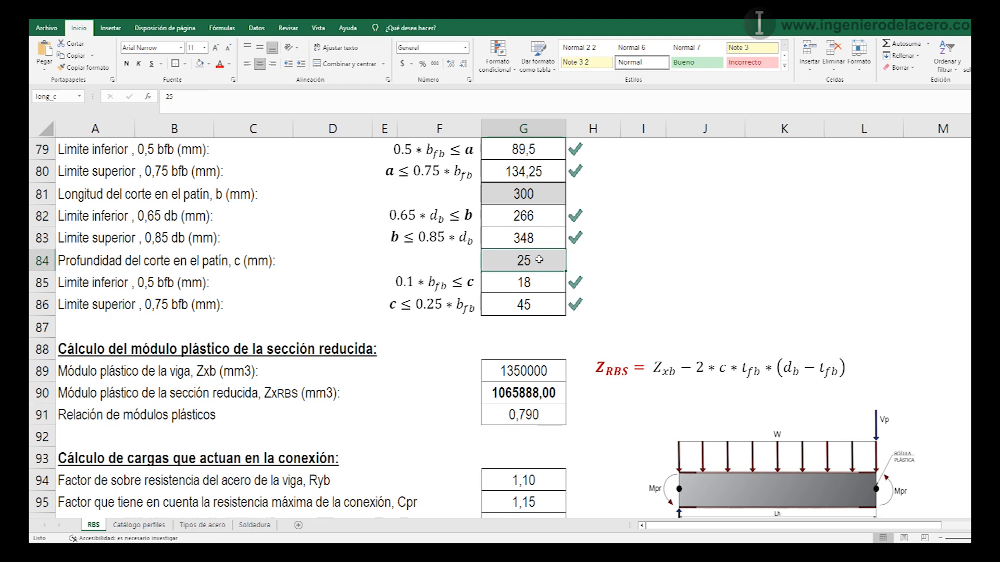
{"action": "type", "text": "40"}
{"action": "key", "text": "Return"}
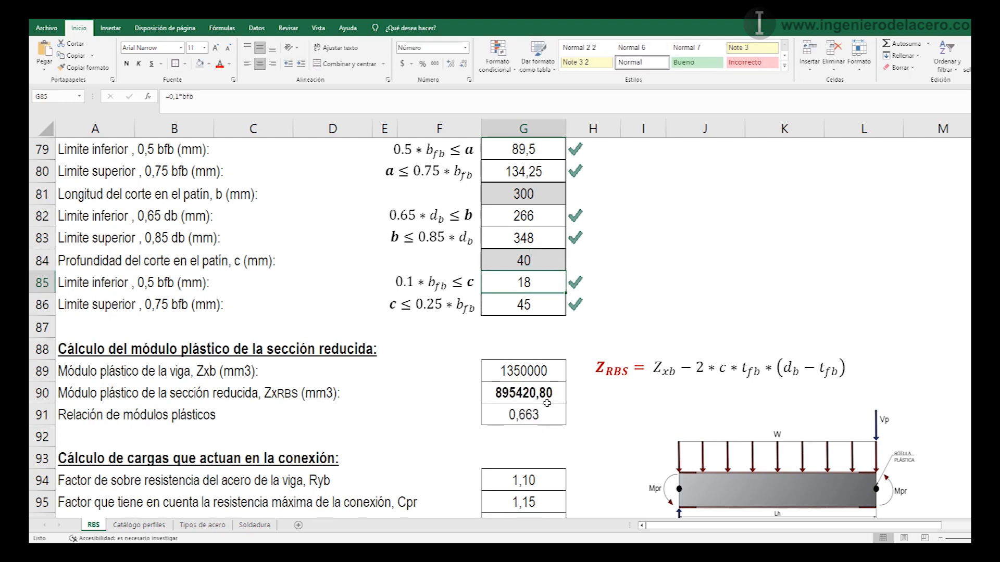
{"action": "left_click", "coordinate": [528, 422]}
{"action": "left_click", "coordinate": [574, 415]}
{"action": "left_click", "coordinate": [552, 416]}
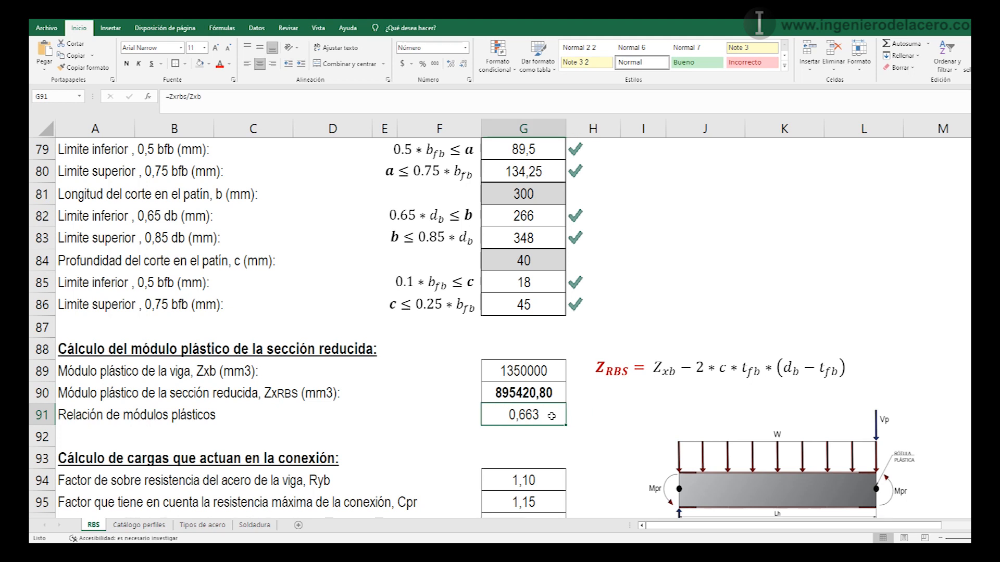
- Look at the connection loads section and the lookup formula of the beam steel overstrength factor Ryb
{"action": "scroll", "coordinate": [312, 313], "scroll_direction": "down", "scroll_amount": 4}
{"action": "left_click", "coordinate": [106, 192]}
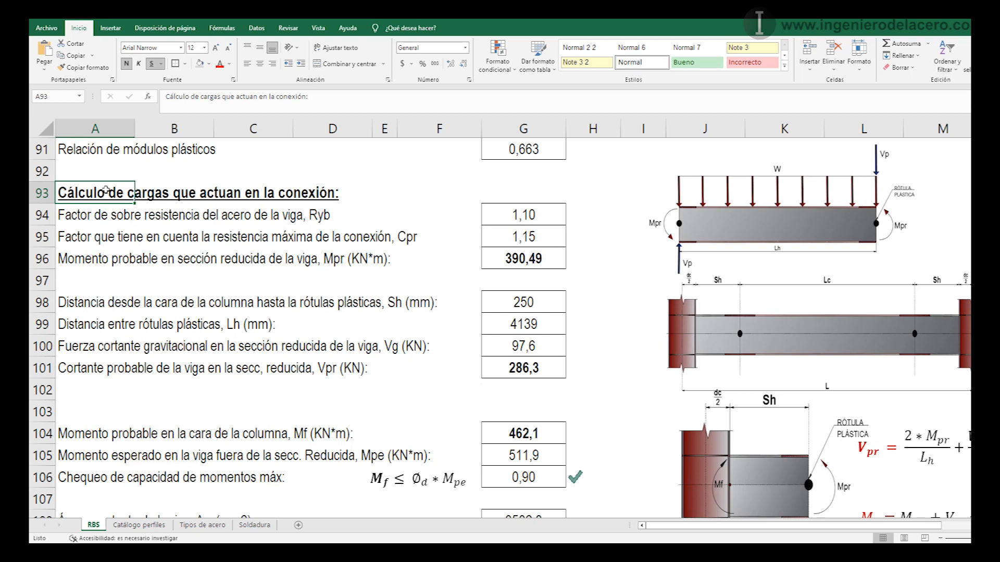
{"action": "left_click", "coordinate": [523, 215]}
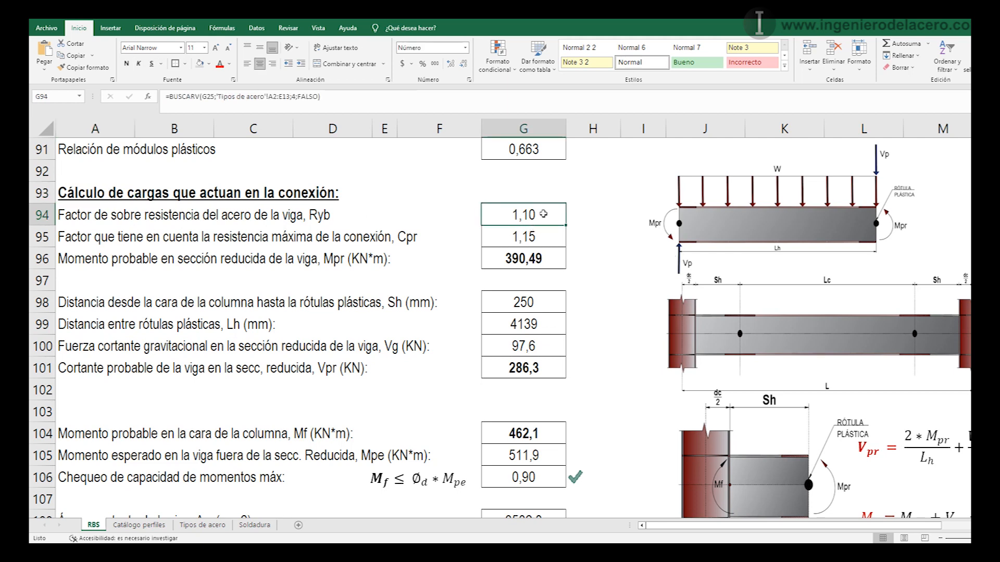
- Inspect the MIN formula of the connection strength factor Cpr, highlighting its 1,2 upper bound
{"action": "left_click", "coordinate": [537, 233]}
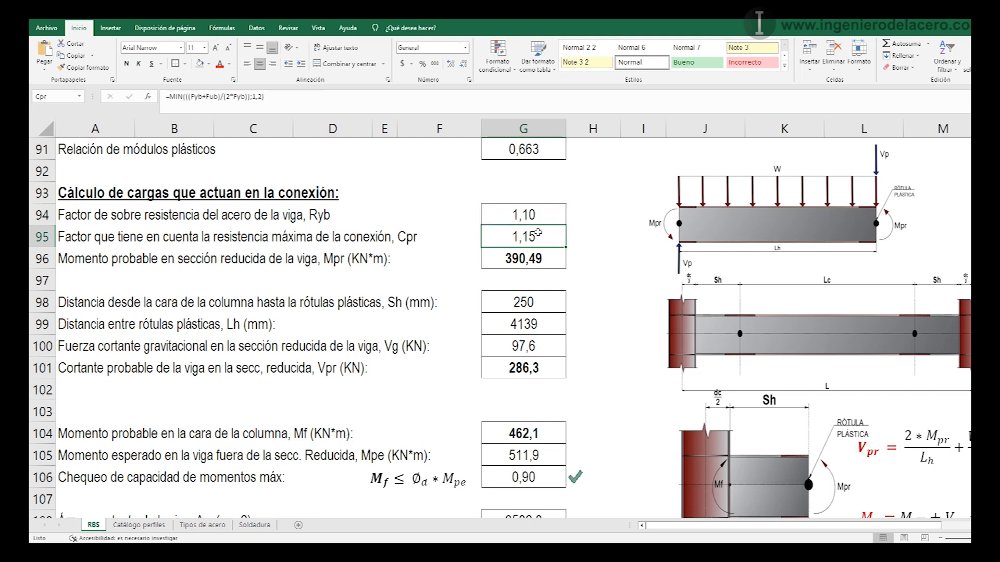
{"action": "double_click", "coordinate": [538, 240]}
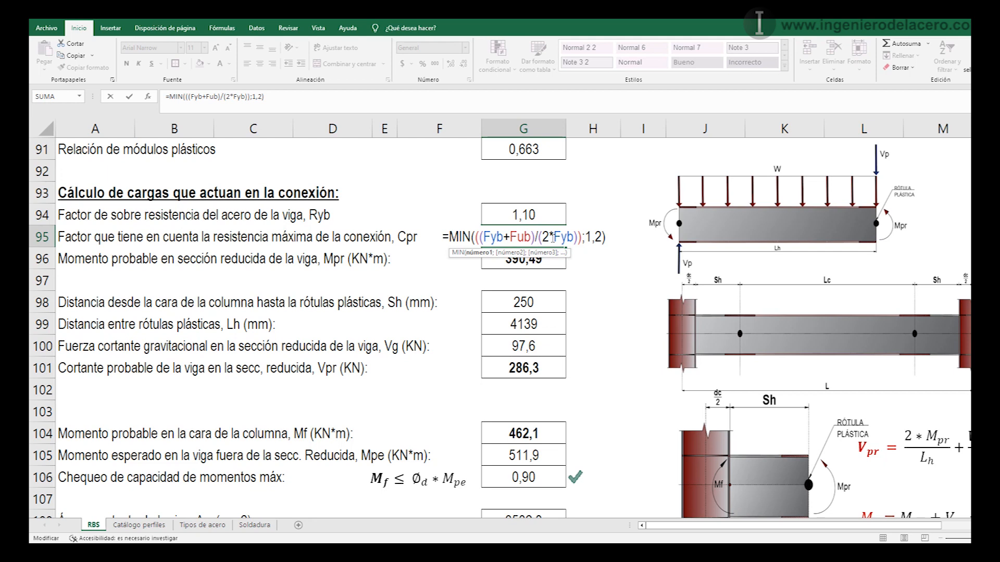
{"action": "key", "text": "Return"}
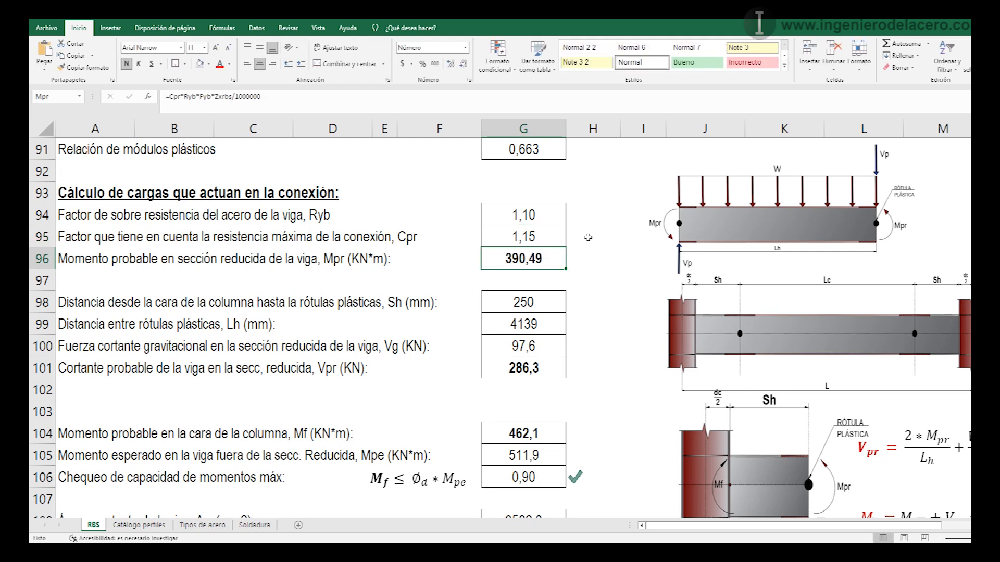
{"action": "double_click", "coordinate": [553, 240]}
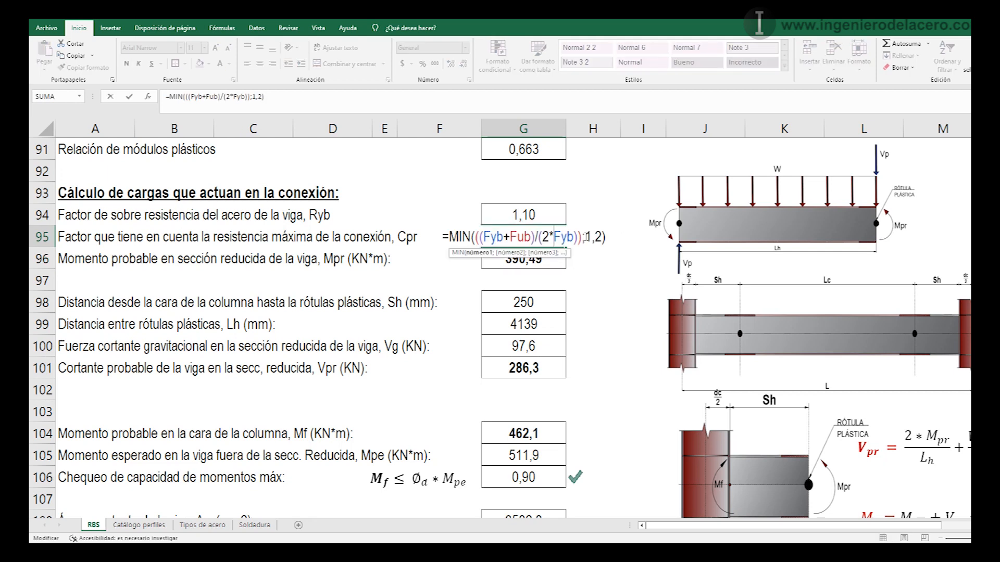
{"action": "left_click_drag", "start_coordinate": [584, 237], "coordinate": [602, 237]}
{"action": "left_click_drag", "start_coordinate": [471, 237], "coordinate": [601, 238]}
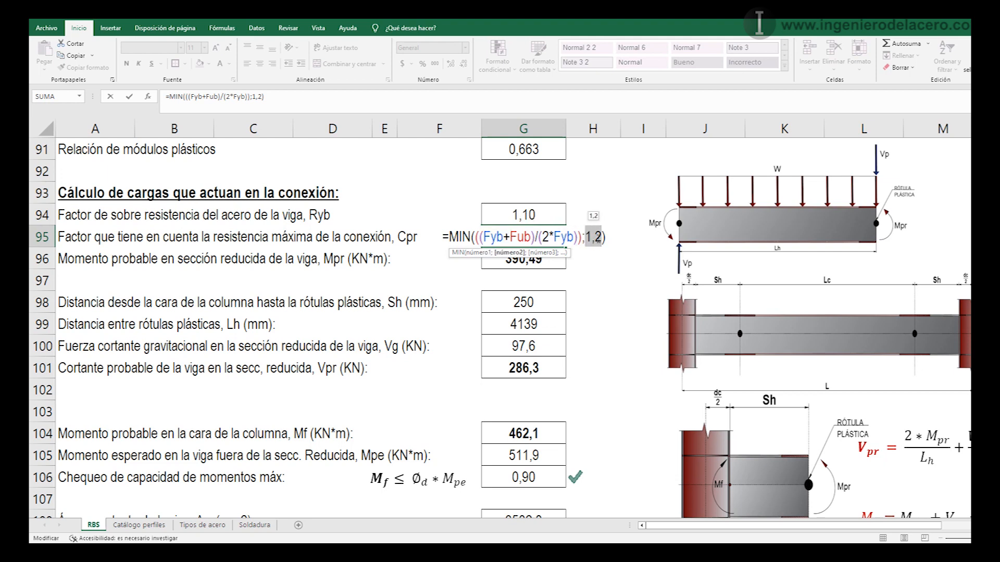
{"action": "key", "text": "Return"}
- Inspect the formula of the probable moment Mpr at the beam's reduced section
{"action": "left_click", "coordinate": [545, 238]}
{"action": "double_click", "coordinate": [540, 252]}
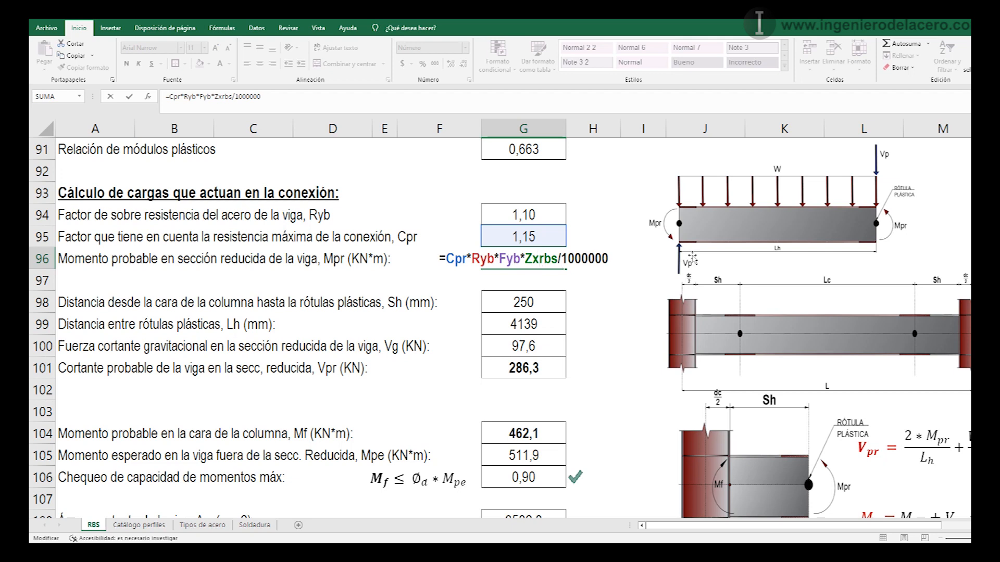
{"action": "key", "text": "Return"}
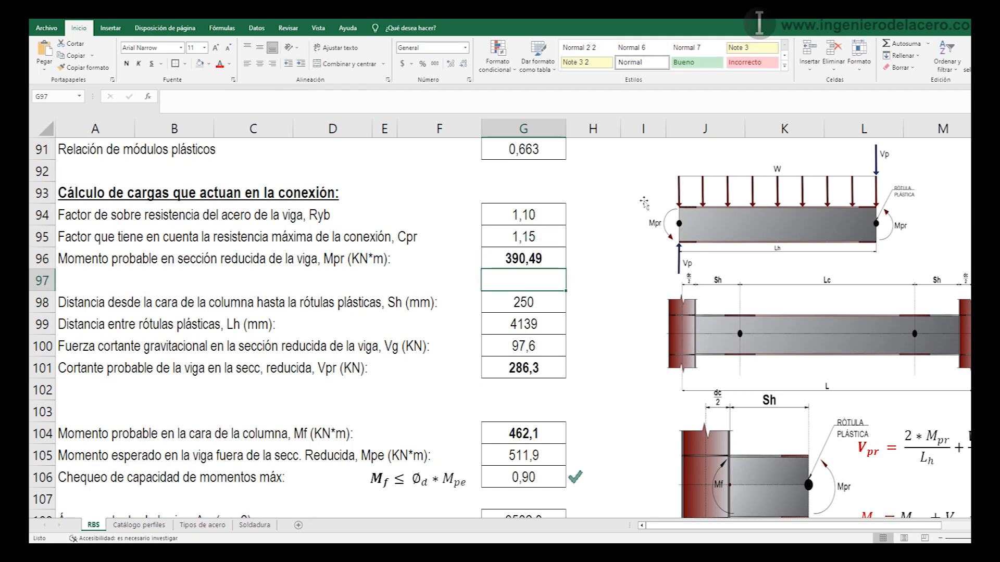
- Inspect the formulas of the column-face-to-hinge distance Sh and the distance between plastic hinges Lh against the beam diagram
{"action": "left_click", "coordinate": [524, 306]}
{"action": "scroll", "coordinate": [525, 307], "scroll_direction": "down", "scroll_amount": 1}
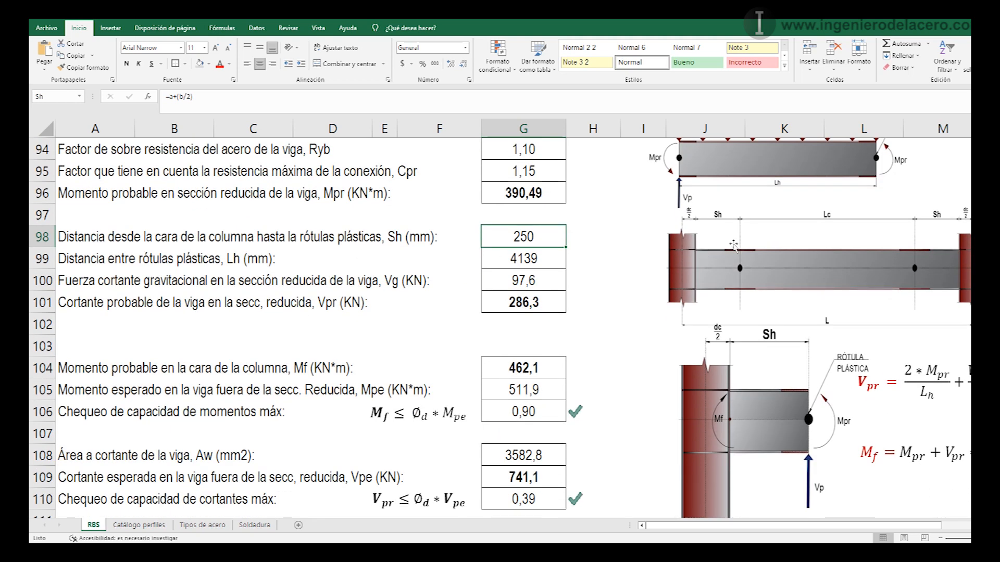
{"action": "key", "text": "F2"}
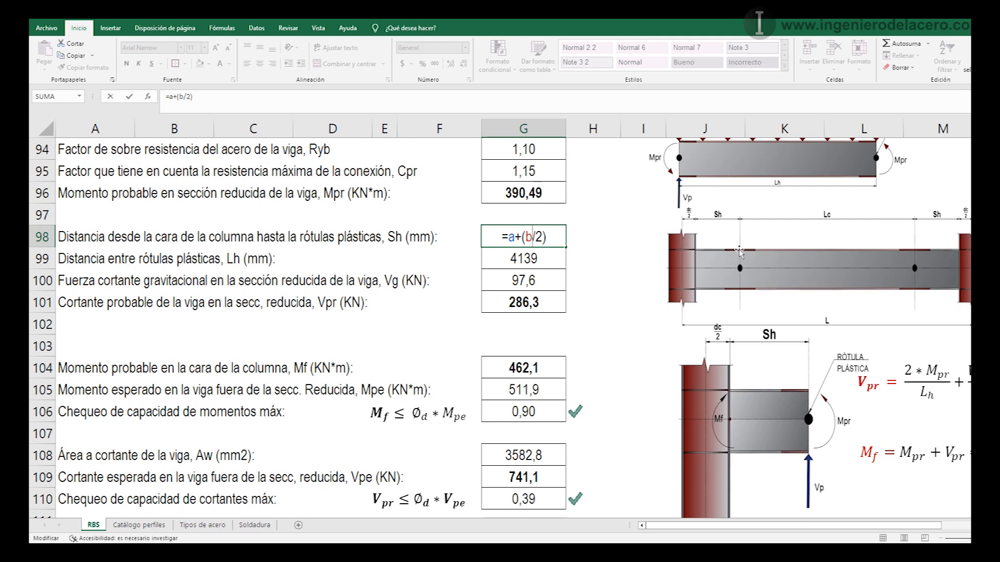
{"action": "left_click", "coordinate": [489, 263]}
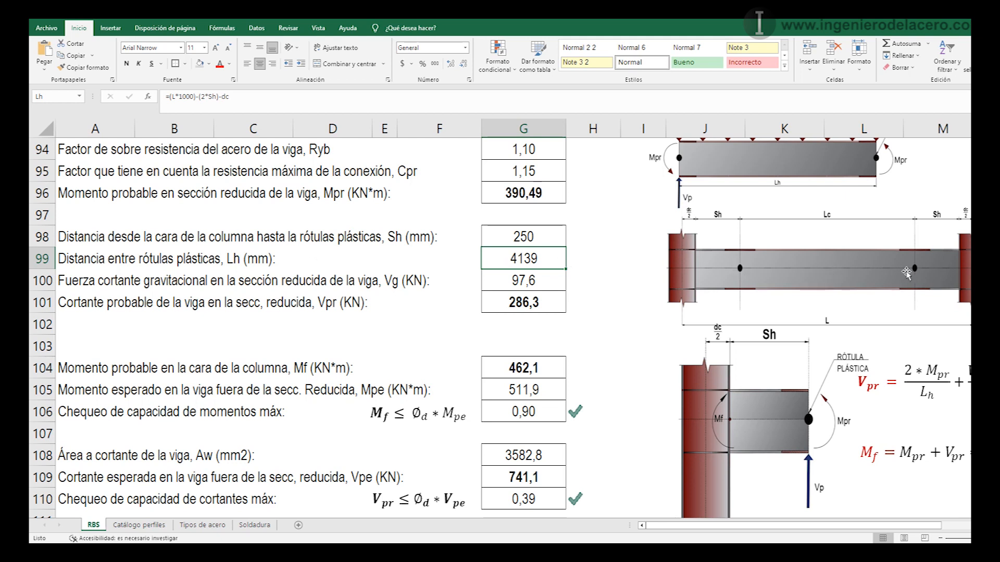
{"action": "double_click", "coordinate": [550, 256]}
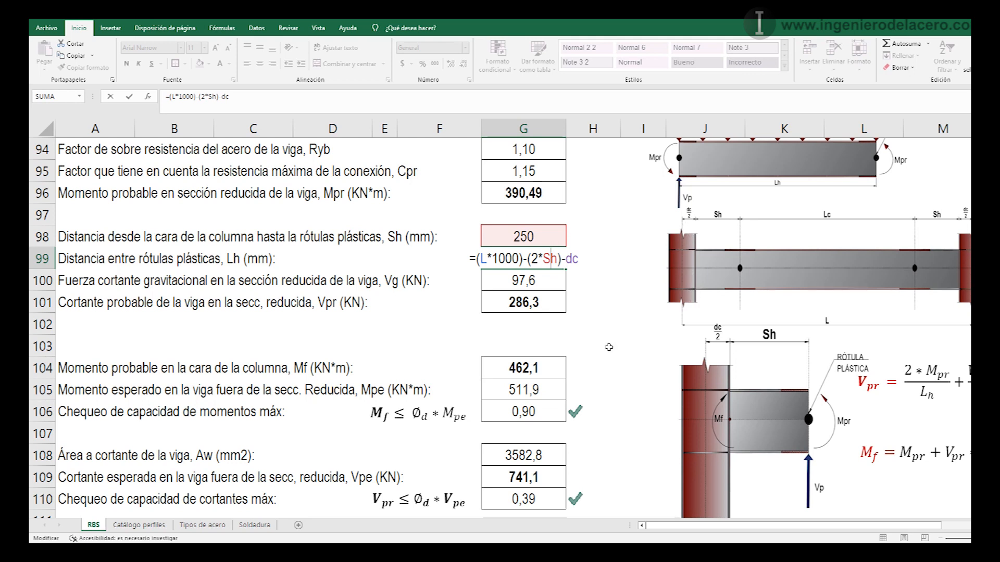
{"action": "key", "text": "Return"}
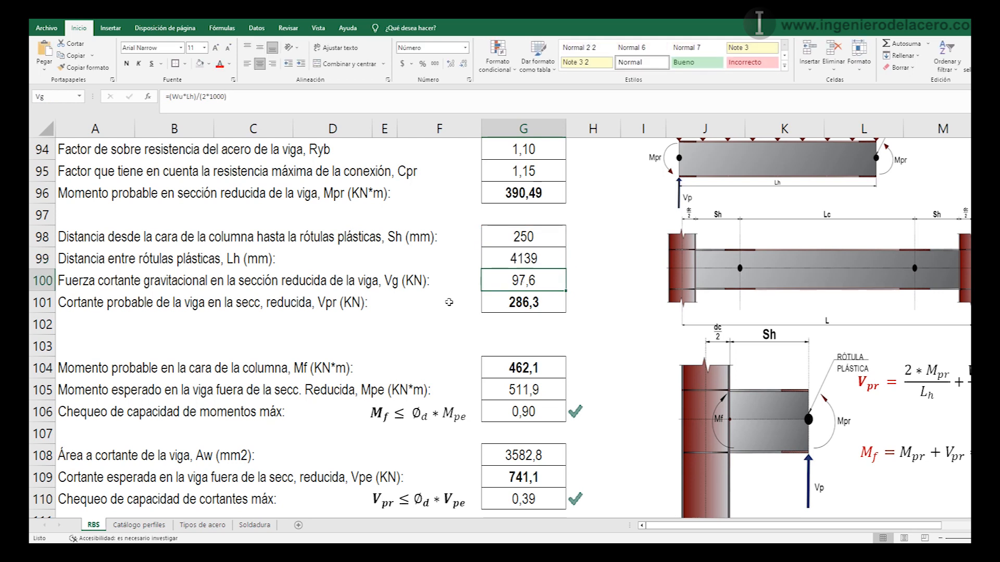
- Move the Vpr equation box to the empty area beside rows 102 and 103, clear of the beam diagrams
{"action": "left_click", "coordinate": [940, 394]}
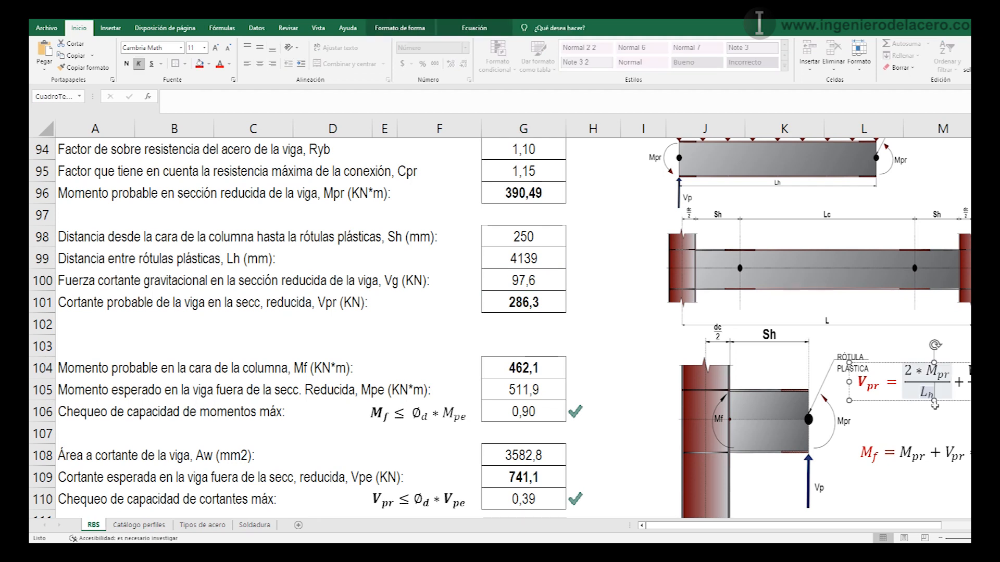
{"action": "left_click_drag", "start_coordinate": [777, 344], "coordinate": [681, 331]}
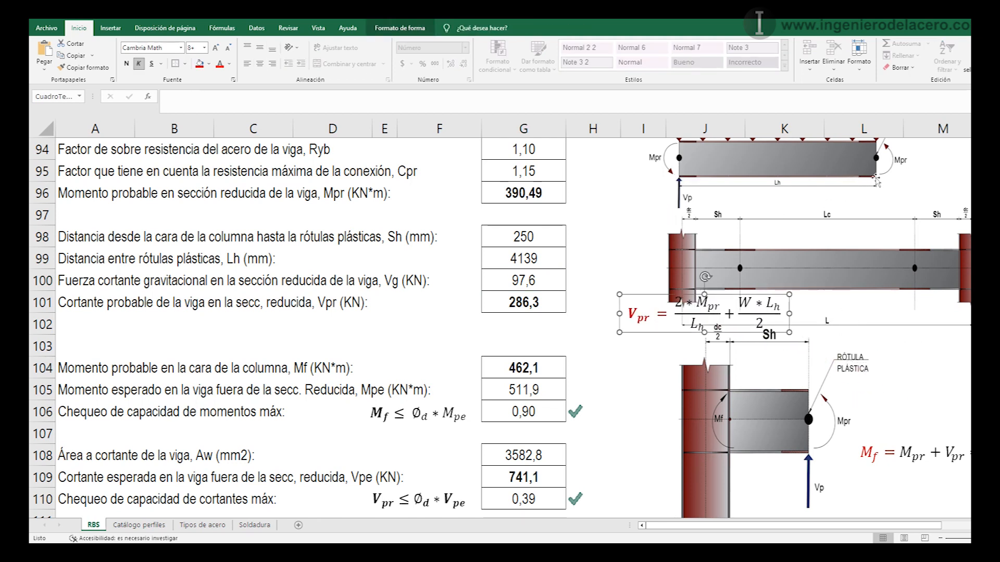
{"action": "scroll", "coordinate": [872, 187], "scroll_direction": "up", "scroll_amount": 1}
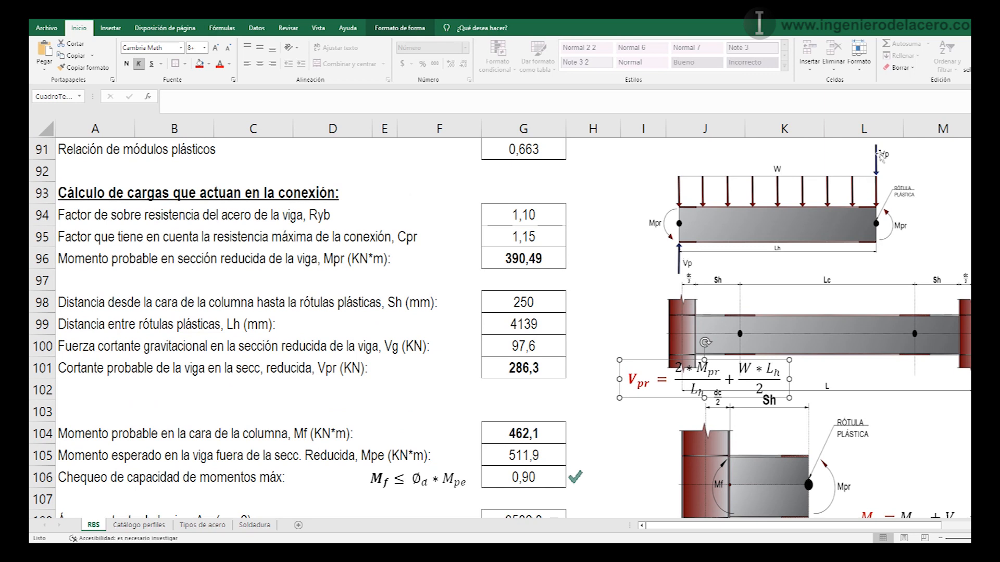
{"action": "left_click_drag", "start_coordinate": [667, 398], "coordinate": [582, 420]}
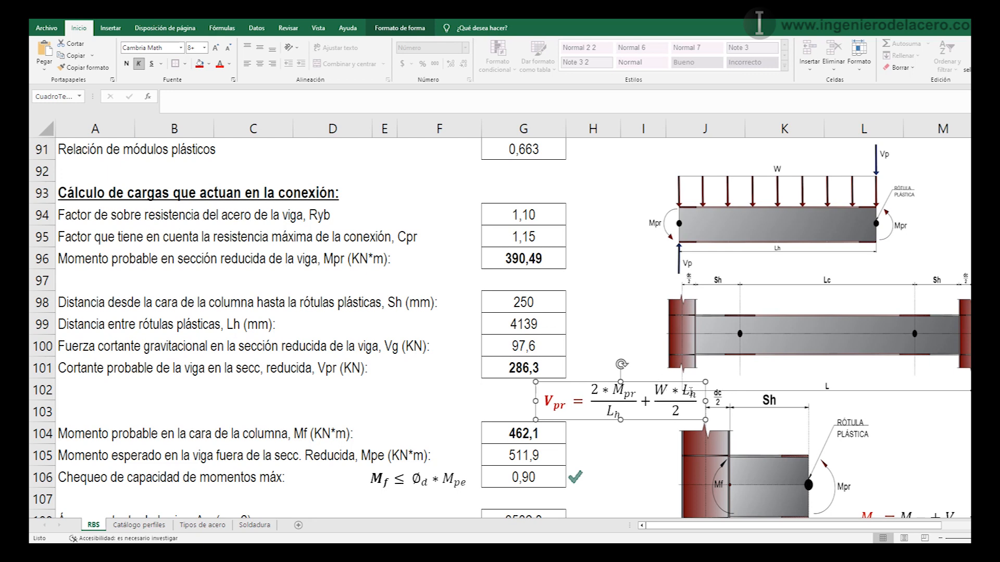
- Inspect the formulas of the gravity shear Vg and probable shear Vpr at the reduced section against the Vpr equation
{"action": "double_click", "coordinate": [526, 346]}
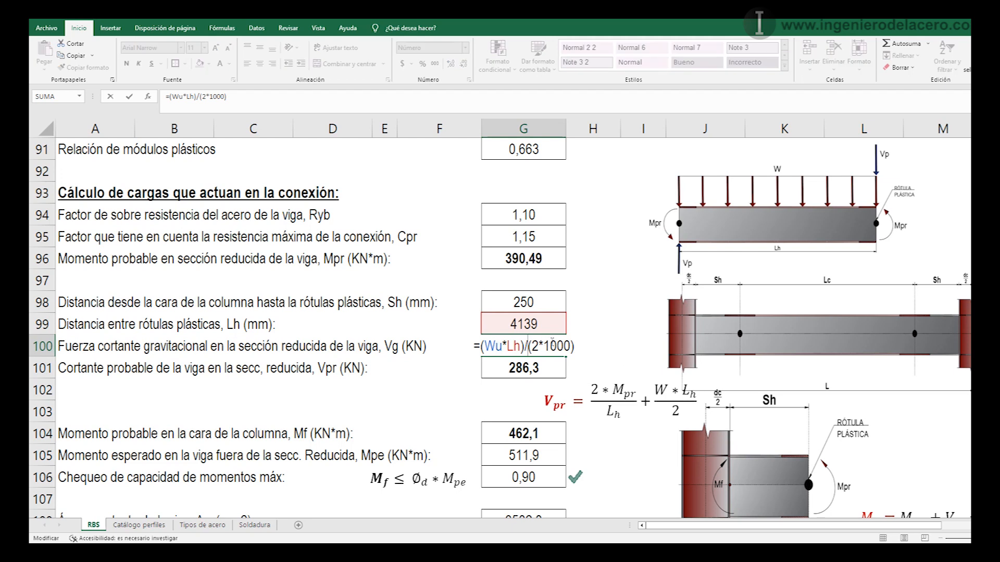
{"action": "left_click", "coordinate": [548, 365]}
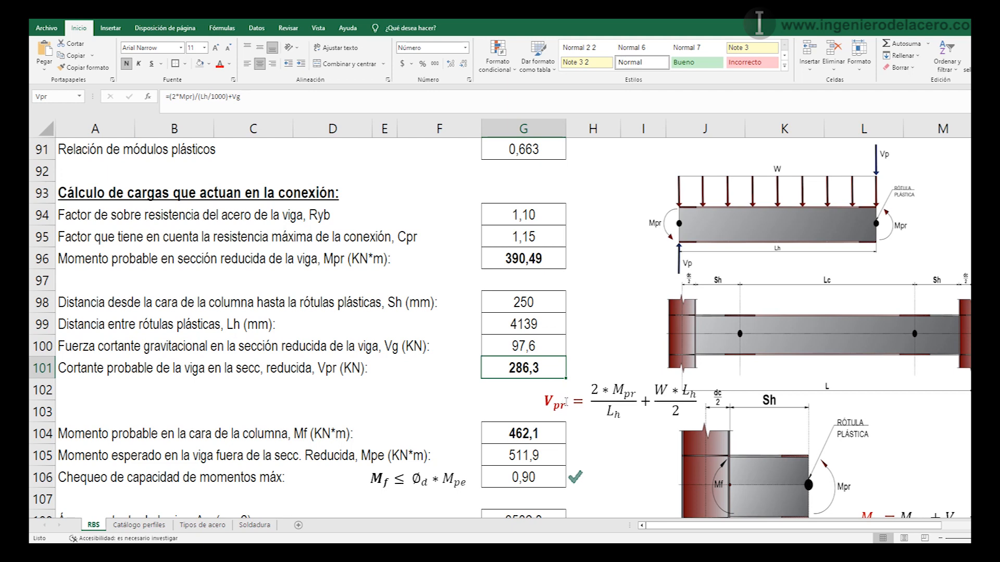
{"action": "left_click", "coordinate": [544, 401]}
{"action": "double_click", "coordinate": [557, 398]}
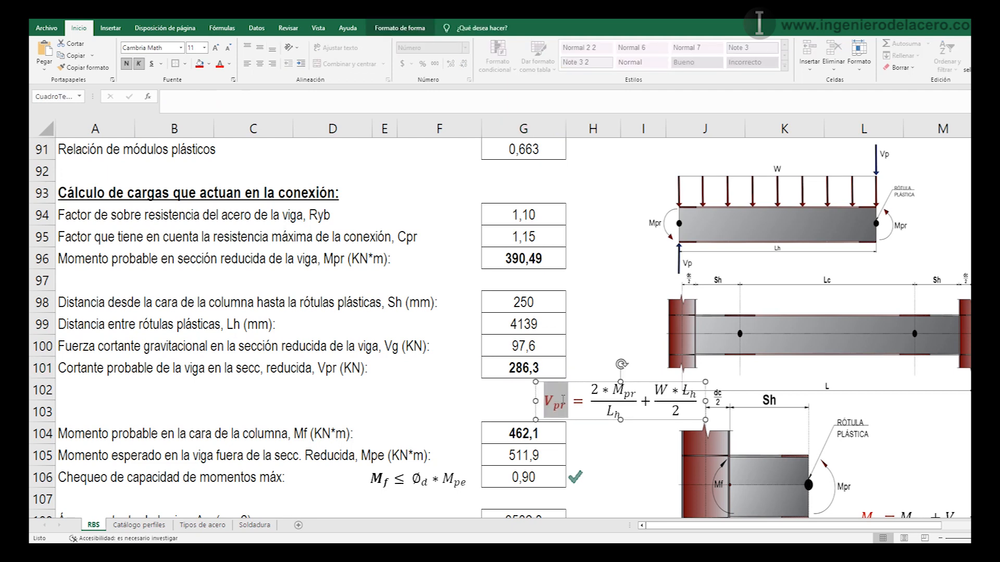
{"action": "left_click_drag", "start_coordinate": [578, 401], "coordinate": [698, 402]}
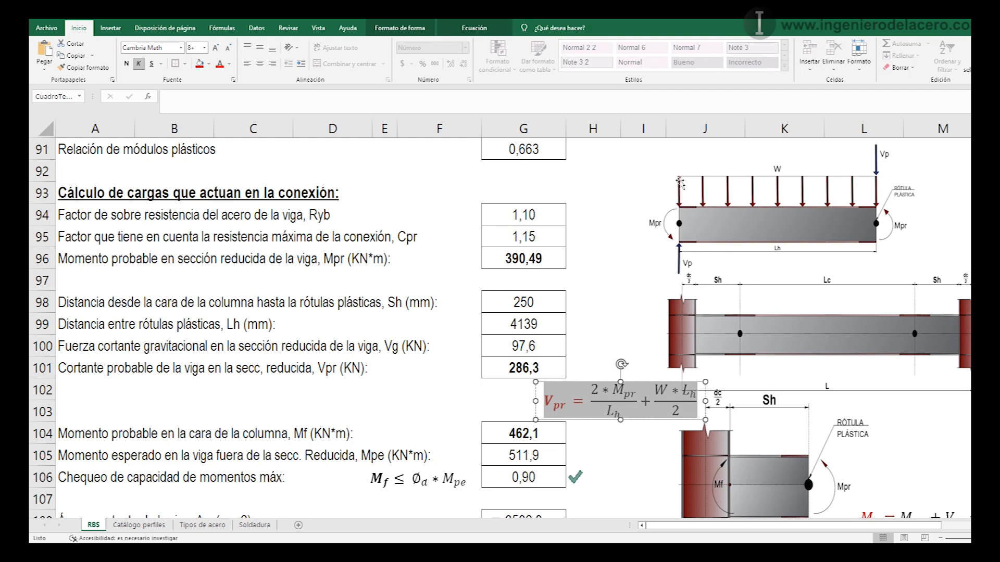
{"action": "double_click", "coordinate": [523, 368]}
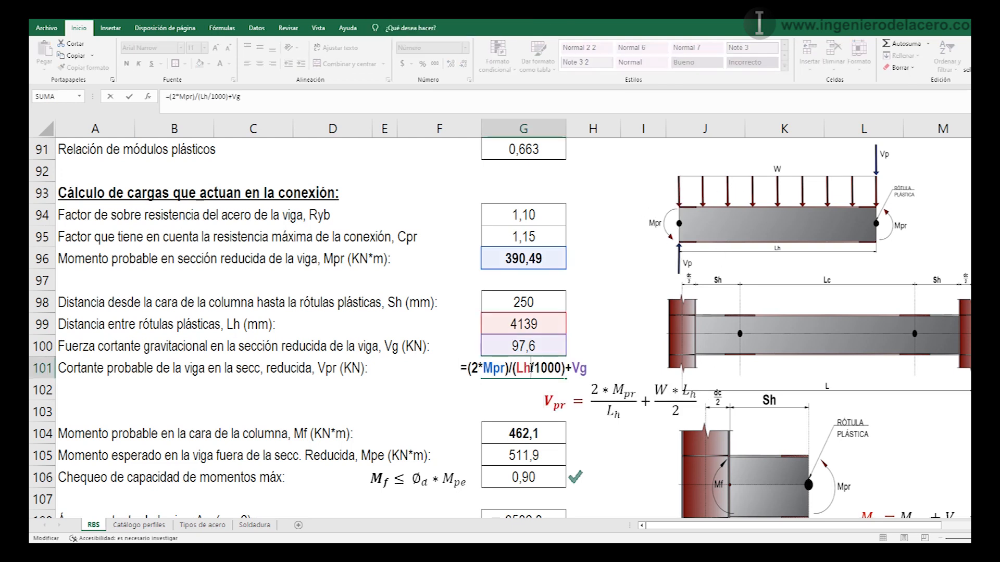
{"action": "left_click_drag", "start_coordinate": [472, 368], "coordinate": [561, 368]}
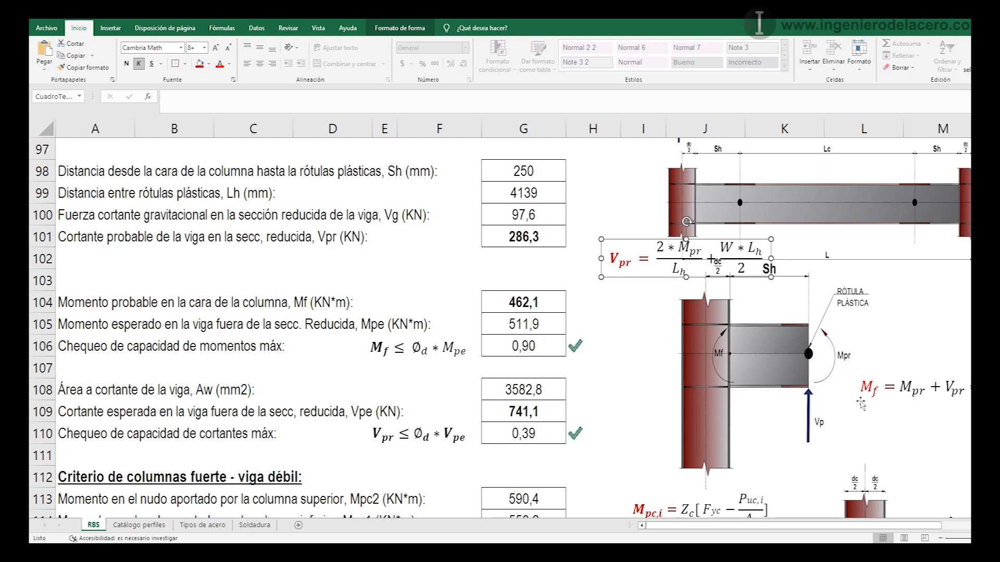
- Move the Mf equation box closer to the Vp arrow and inspect the formula of the probable moment Mf at the column face
{"action": "left_click", "coordinate": [885, 392]}
{"action": "left_click_drag", "start_coordinate": [892, 421], "coordinate": [876, 440]}
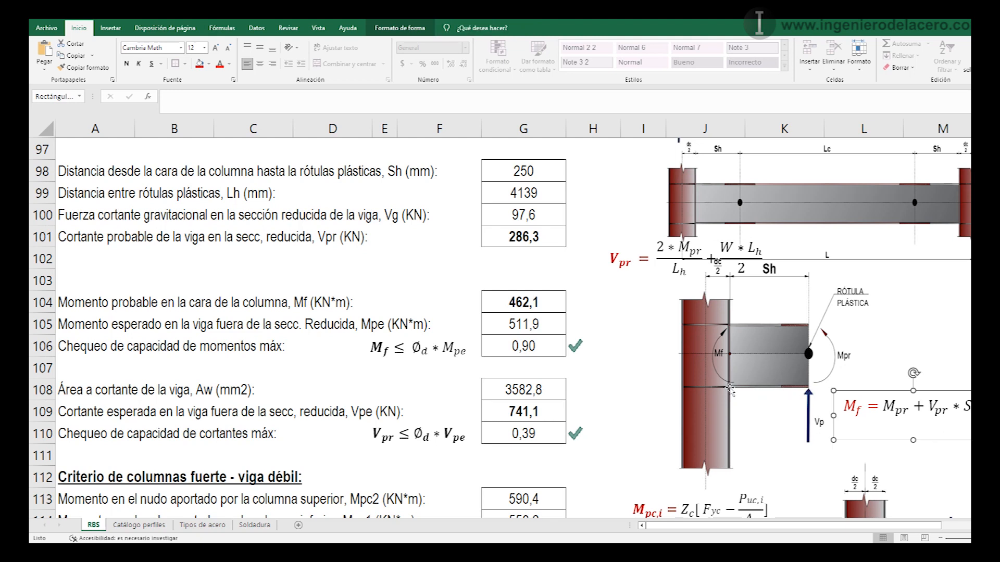
{"action": "left_click", "coordinate": [536, 301]}
{"action": "double_click", "coordinate": [535, 301]}
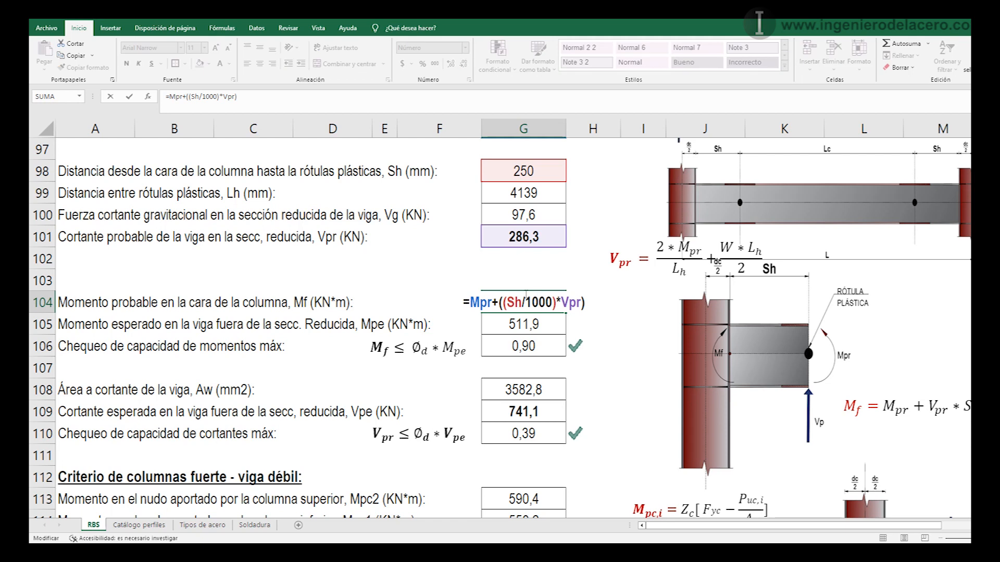
{"action": "key", "text": "Return"}
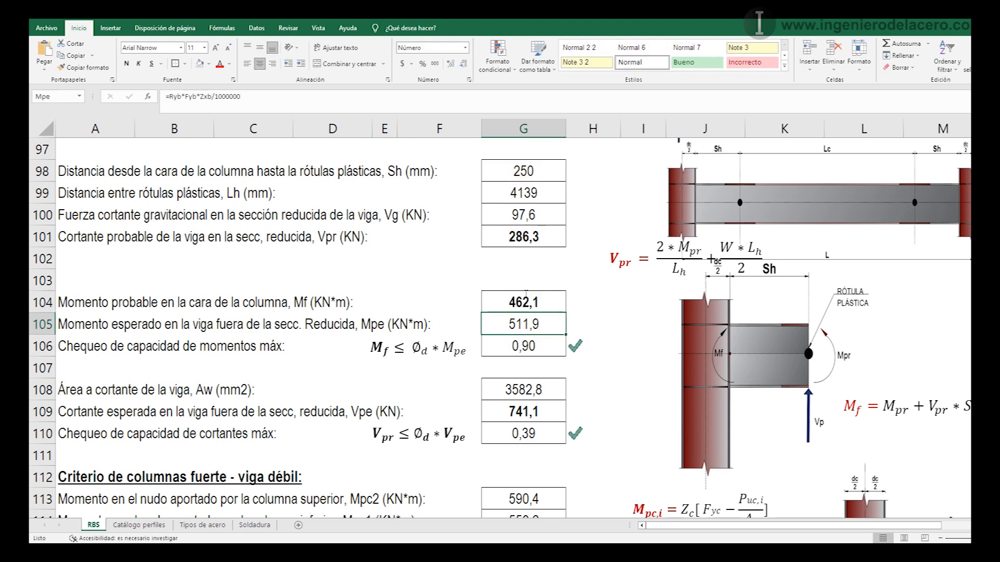
- Inspect the formula of the expected beam moment Mpe outside the reduced section, focusing on its Ryb and Fyb terms
{"action": "double_click", "coordinate": [514, 325]}
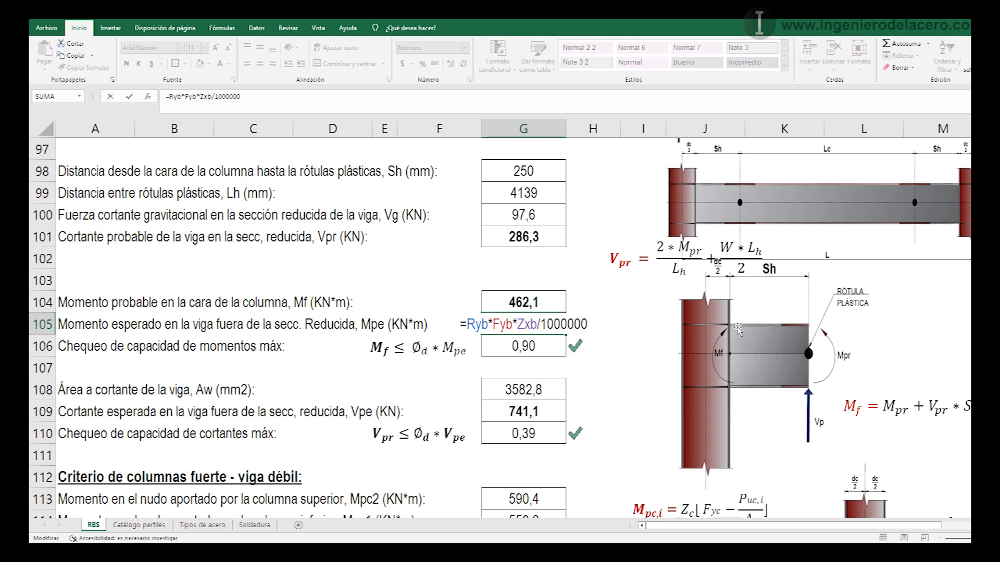
{"action": "left_click", "coordinate": [481, 323]}
{"action": "left_click", "coordinate": [500, 324]}
{"action": "key", "text": "Return"}
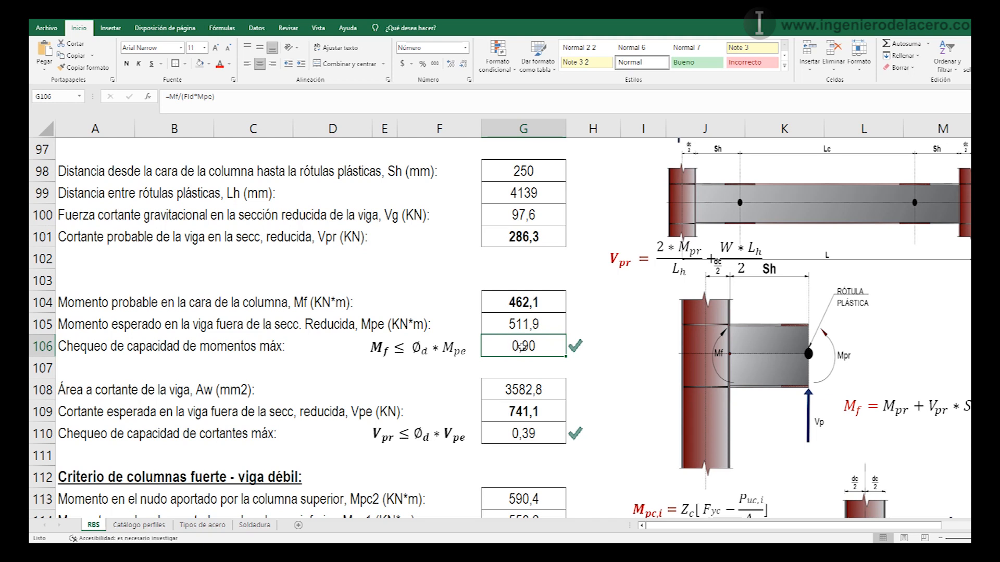
- Inspect the maximum moment capacity ratio formula in G106 and the SI condition behind its check mark in H106
{"action": "double_click", "coordinate": [555, 339]}
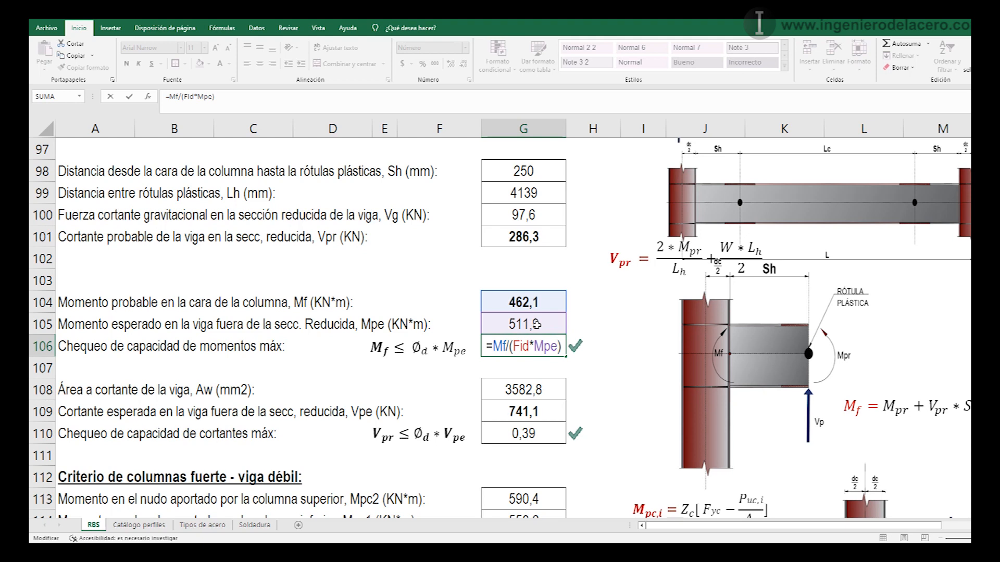
{"action": "left_click", "coordinate": [585, 347]}
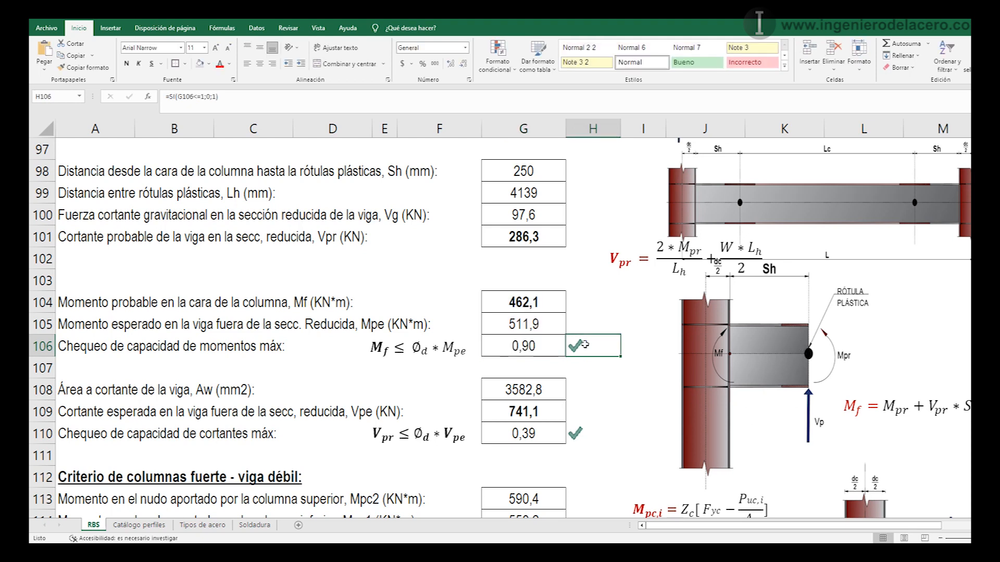
{"action": "double_click", "coordinate": [586, 346]}
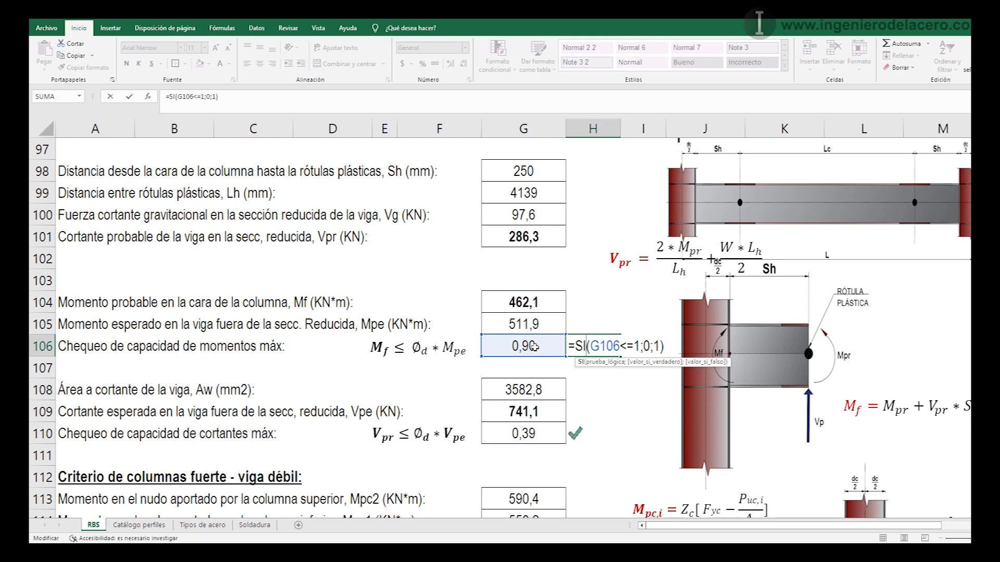
{"action": "key", "text": "Return"}
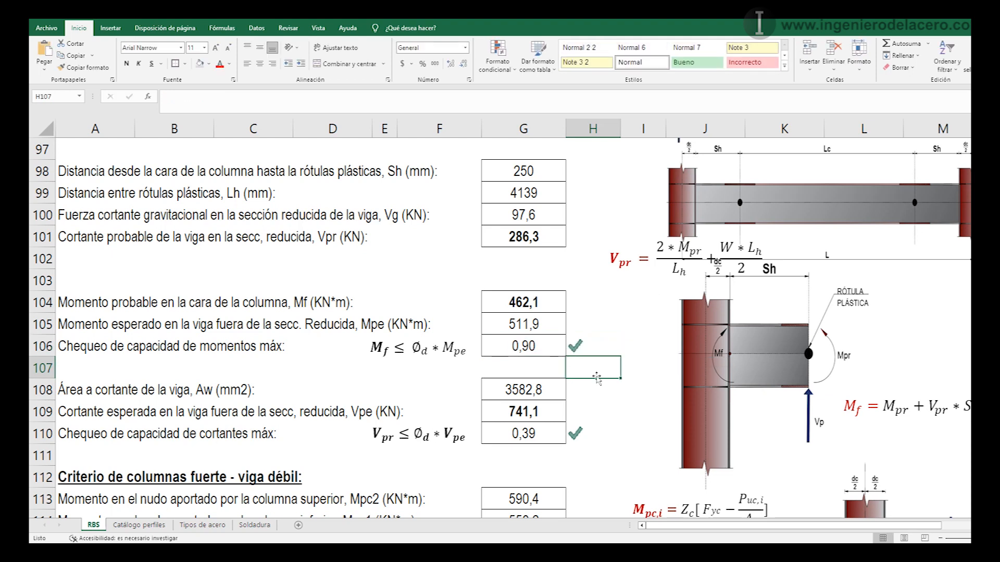
{"action": "left_click", "coordinate": [454, 390]}
{"action": "left_click", "coordinate": [500, 345]}
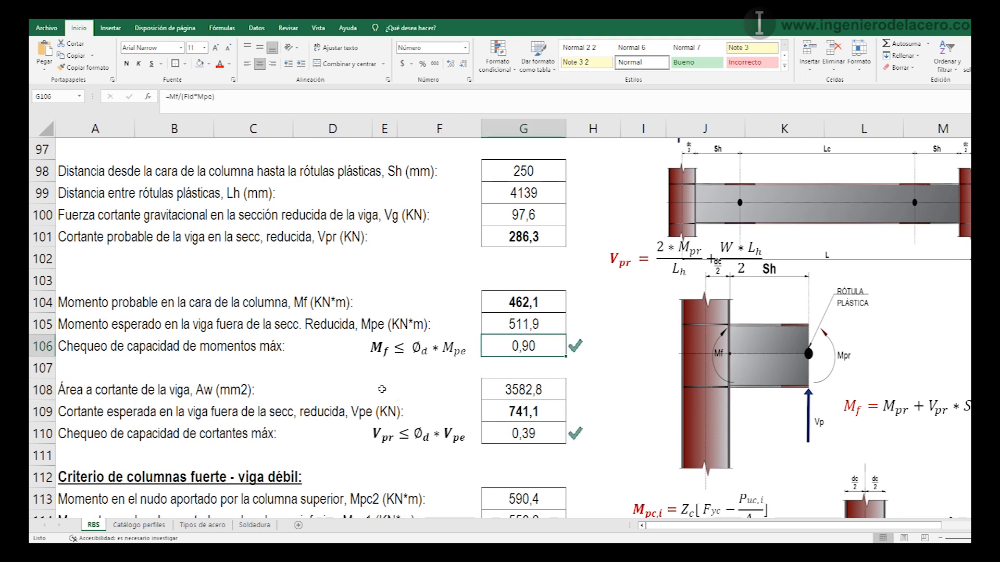
- Inspect the formulas of the beam shear area Aw and the expected shear Vpe outside the reduced section
{"action": "left_click", "coordinate": [286, 392]}
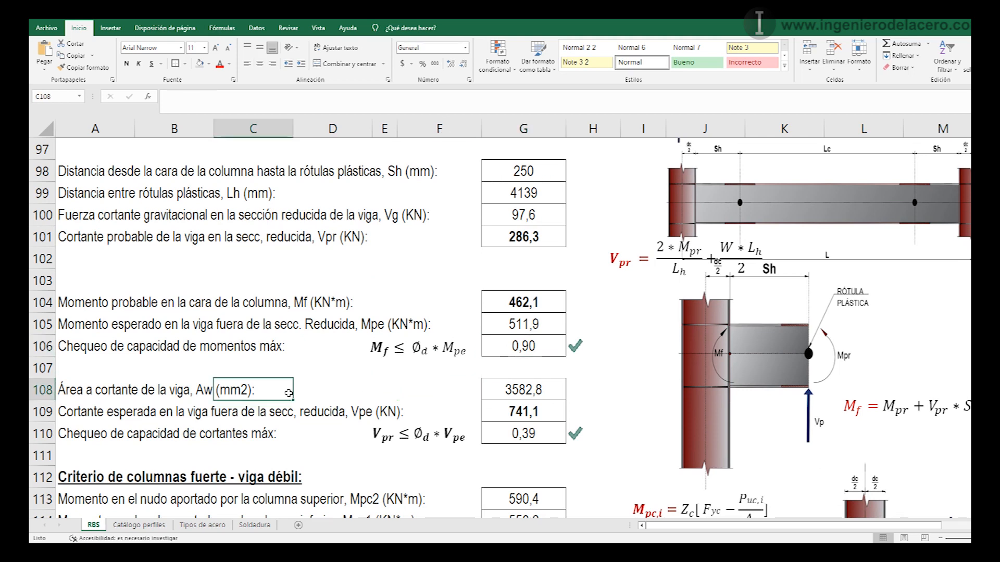
{"action": "left_click", "coordinate": [552, 394]}
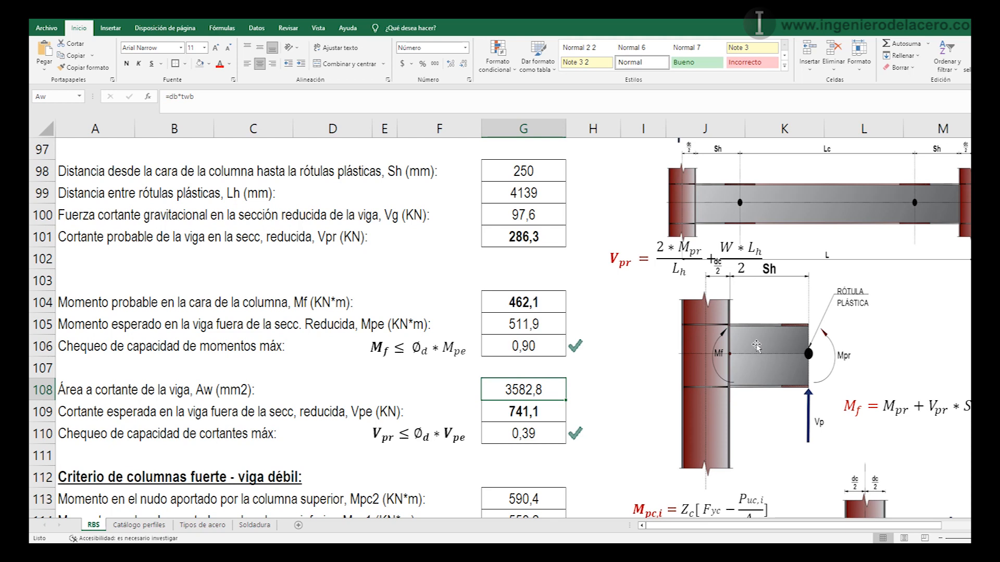
{"action": "double_click", "coordinate": [546, 399]}
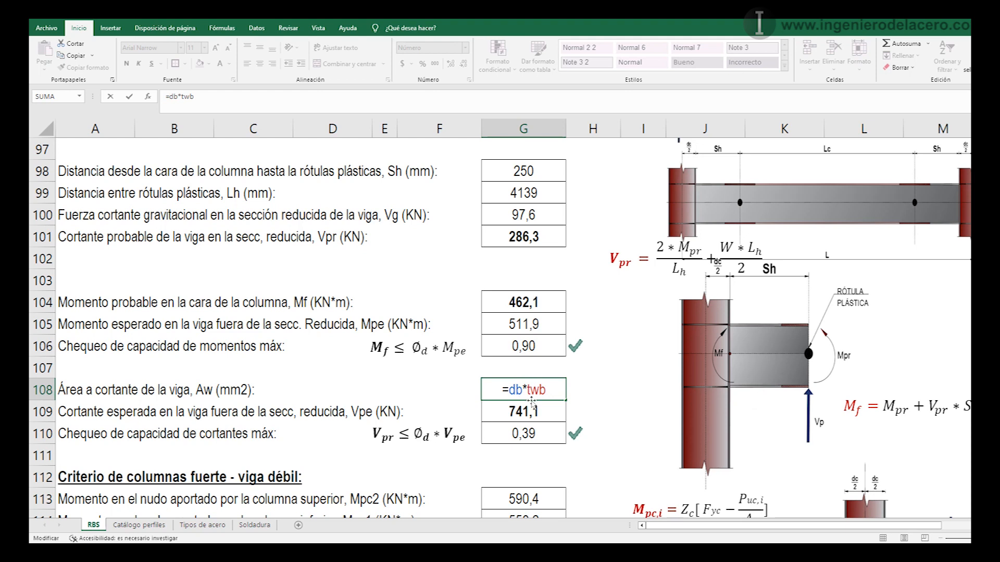
{"action": "key", "text": "Return"}
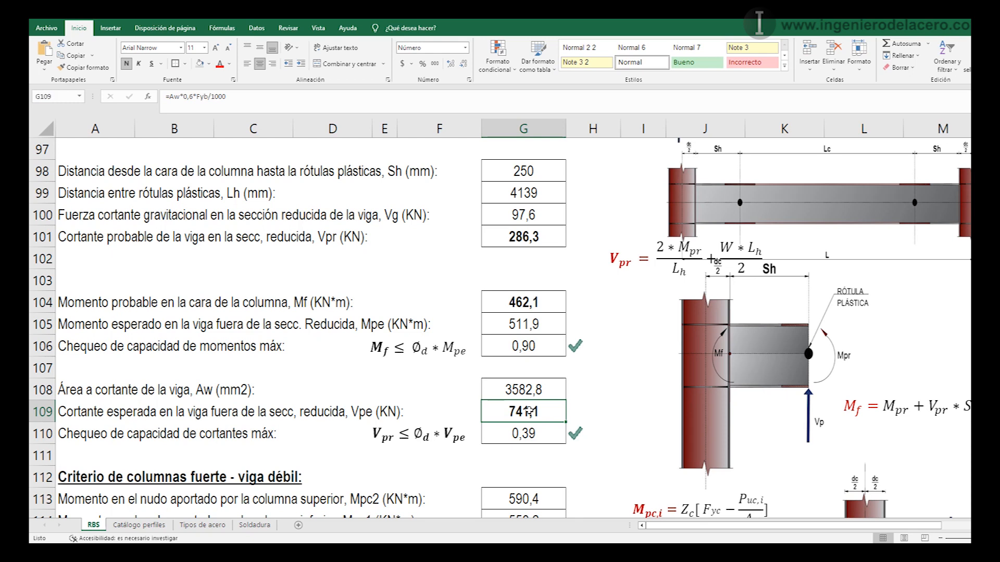
{"action": "double_click", "coordinate": [529, 411]}
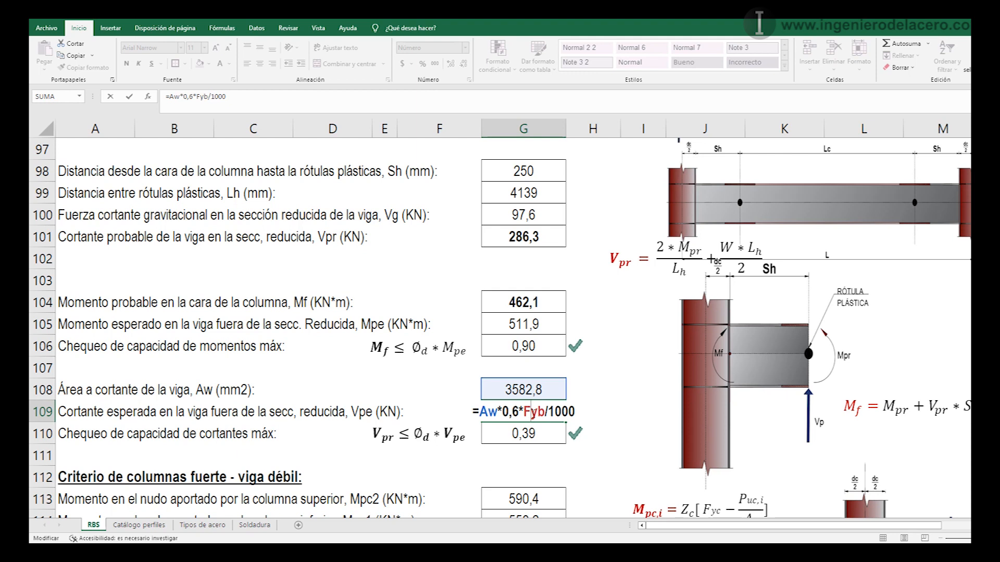
{"action": "key", "text": "Return"}
{"action": "key", "text": "Up"}
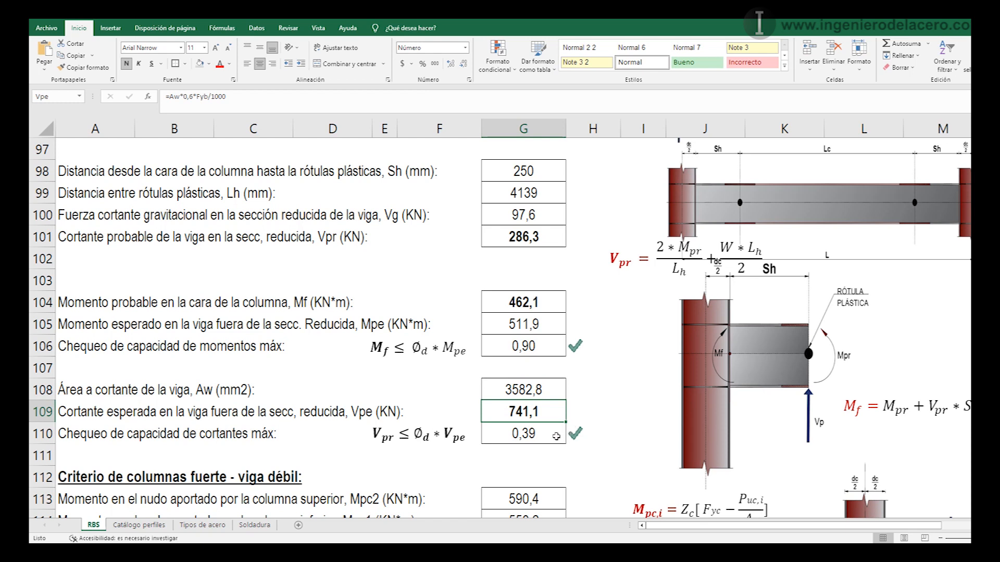
- Inspect the probable shear Vpr, the shear capacity ratio formula in G110 and the SI condition behind its check mark
{"action": "left_click", "coordinate": [542, 236]}
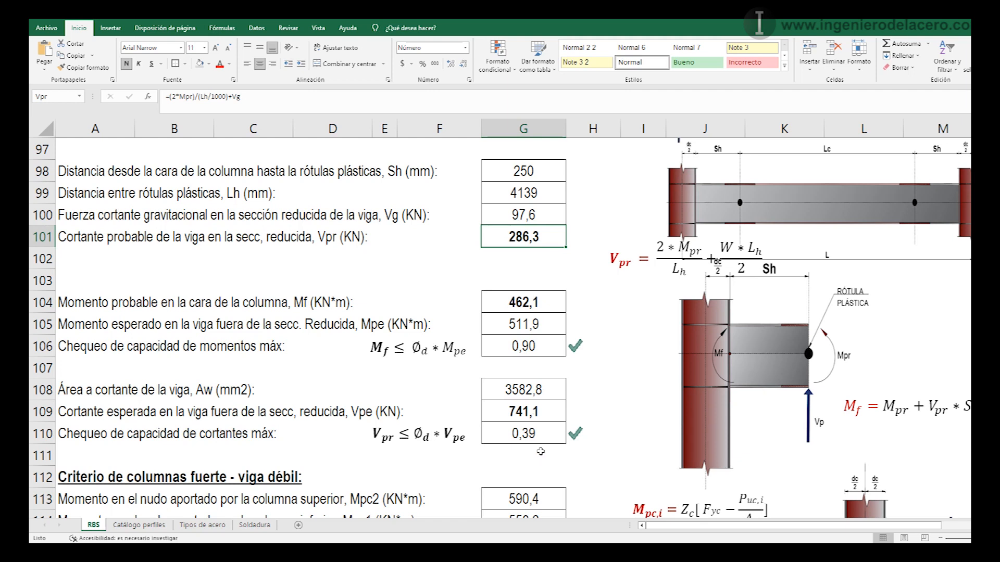
{"action": "left_click", "coordinate": [539, 436]}
{"action": "double_click", "coordinate": [539, 435]}
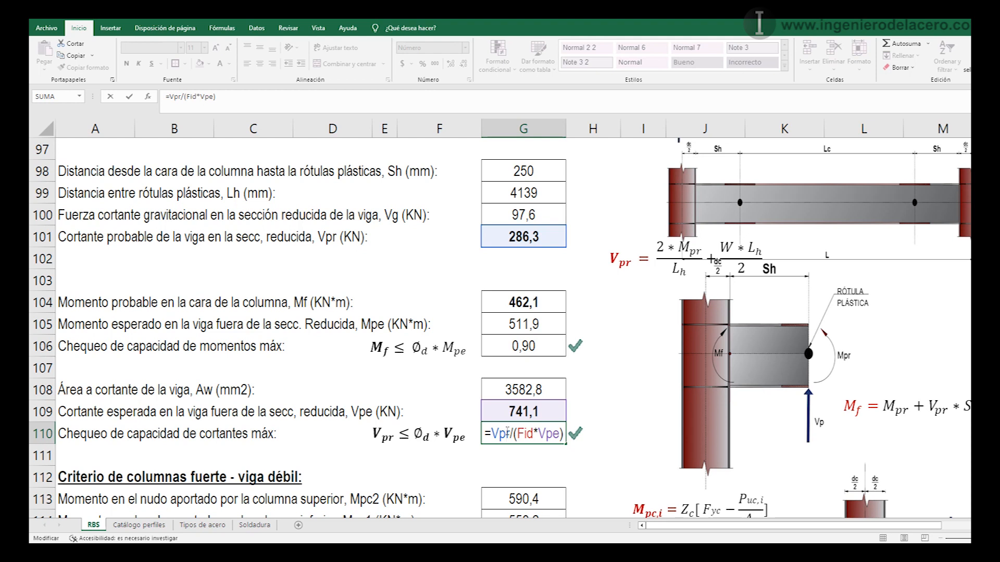
{"action": "left_click", "coordinate": [523, 434]}
{"action": "key", "text": "Return"}
{"action": "left_click", "coordinate": [584, 435]}
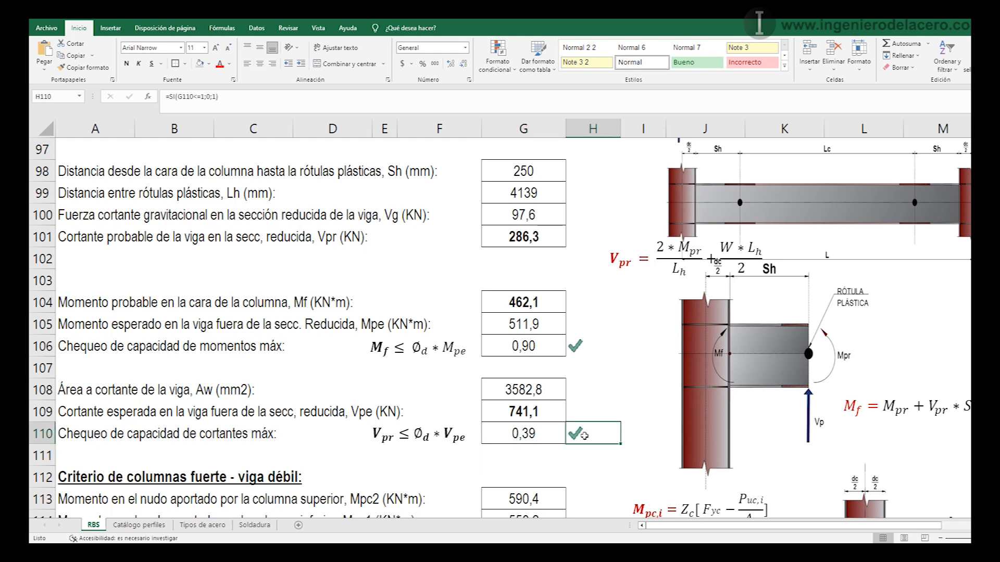
{"action": "double_click", "coordinate": [584, 436]}
{"action": "key", "text": "Return"}
- Examine the strong column–weak beam section, including its moment equations and the required ΣMpc/ΣMpb ratio
{"action": "scroll", "coordinate": [549, 452], "scroll_direction": "down", "scroll_amount": 5}
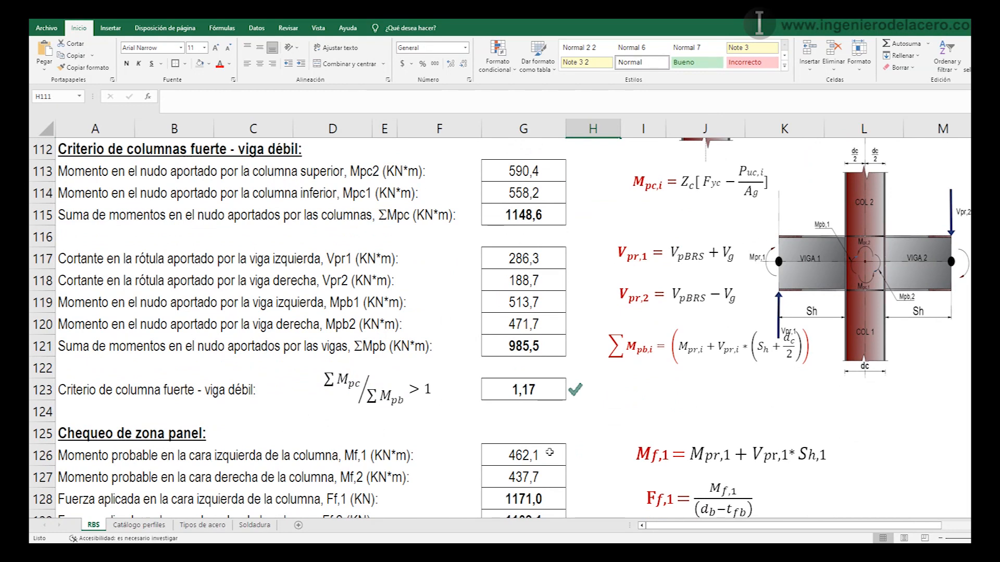
{"action": "left_click", "coordinate": [98, 174]}
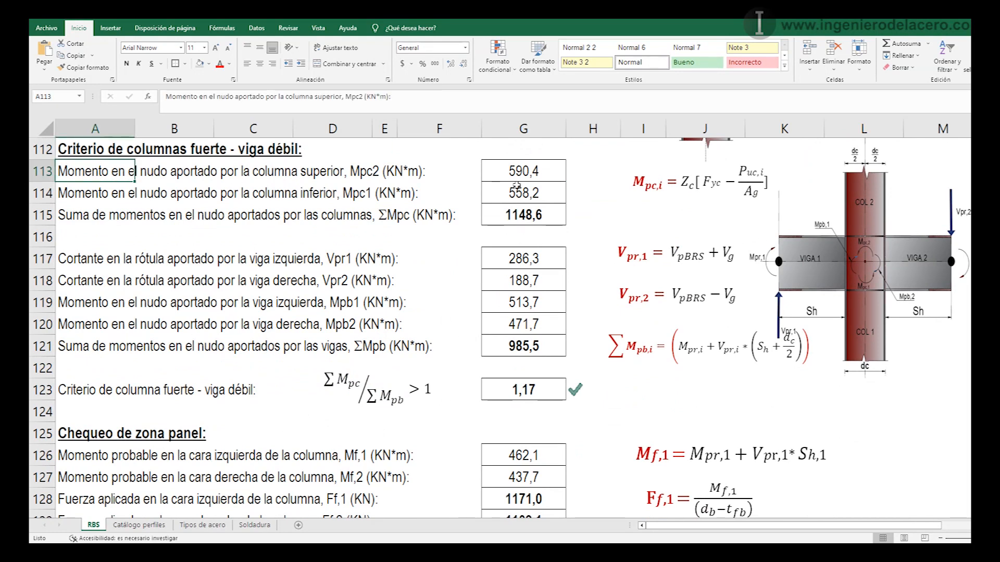
{"action": "left_click", "coordinate": [662, 207]}
{"action": "left_click", "coordinate": [654, 369]}
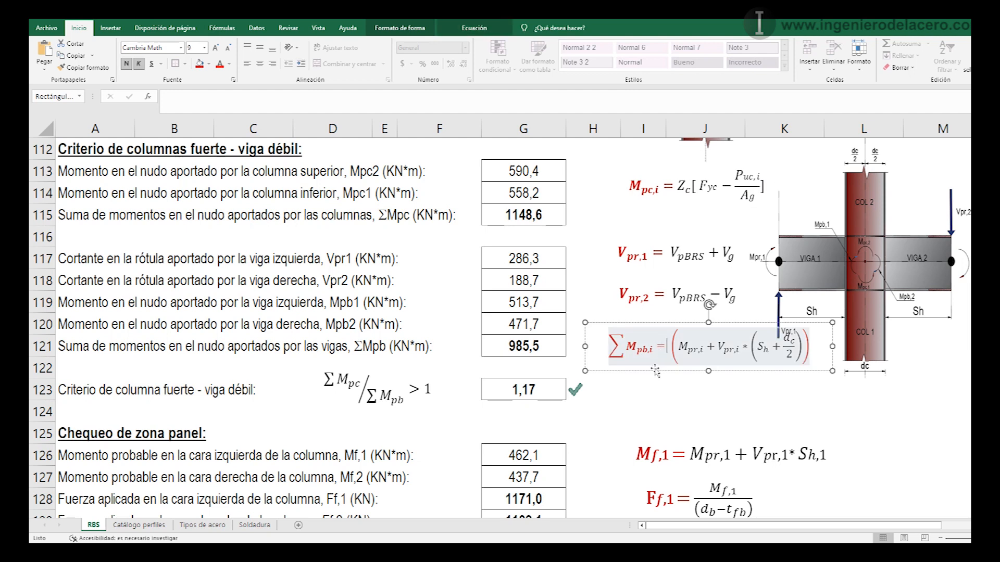
{"action": "left_click", "coordinate": [654, 384]}
{"action": "left_click", "coordinate": [392, 409]}
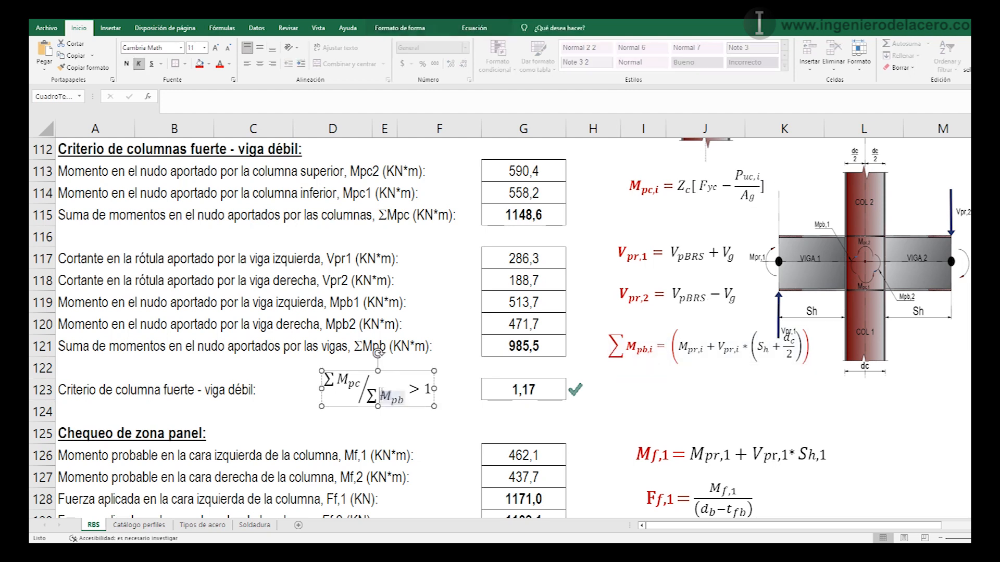
{"action": "left_click", "coordinate": [393, 411]}
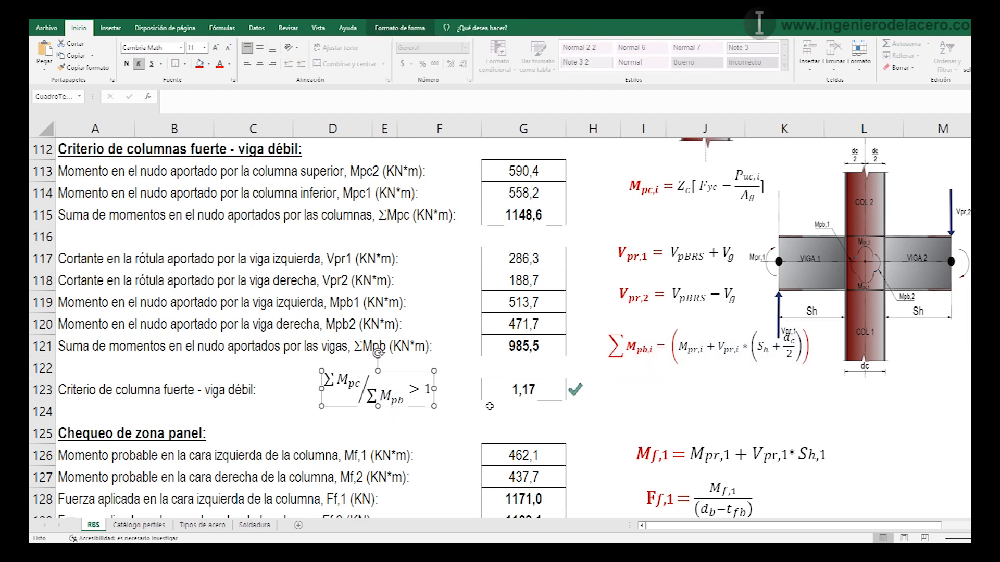
{"action": "left_click", "coordinate": [522, 420]}
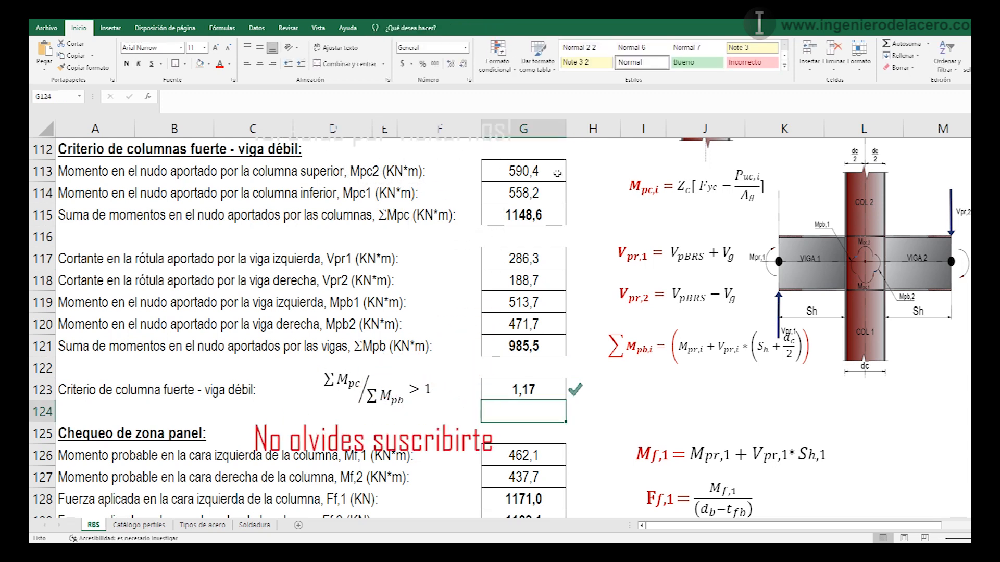
- Shift the Mpc,i equation box slightly left, away from the joint diagram, and highlight its Puc,i term
{"action": "left_click", "coordinate": [685, 205]}
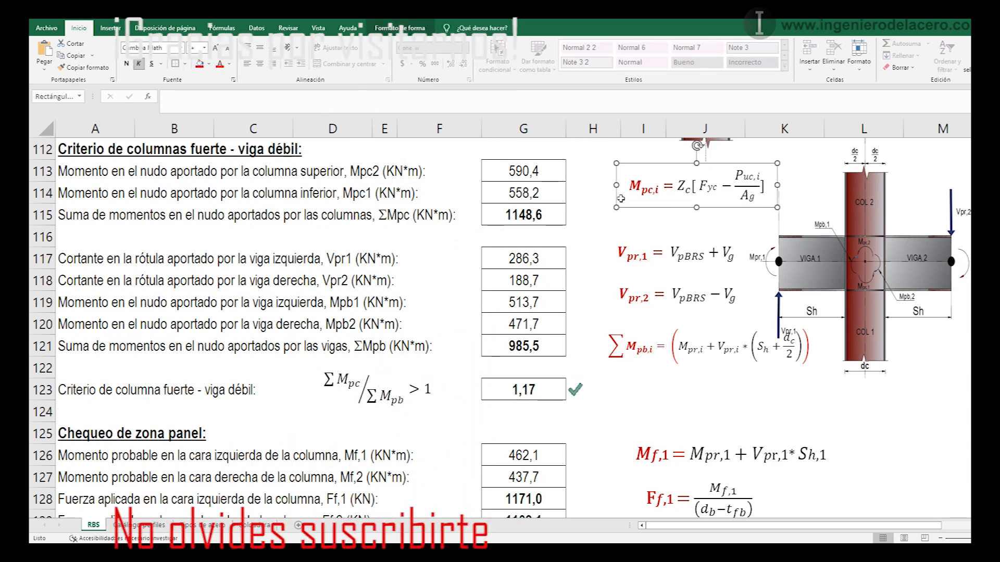
{"action": "left_click_drag", "start_coordinate": [669, 207], "coordinate": [654, 205]}
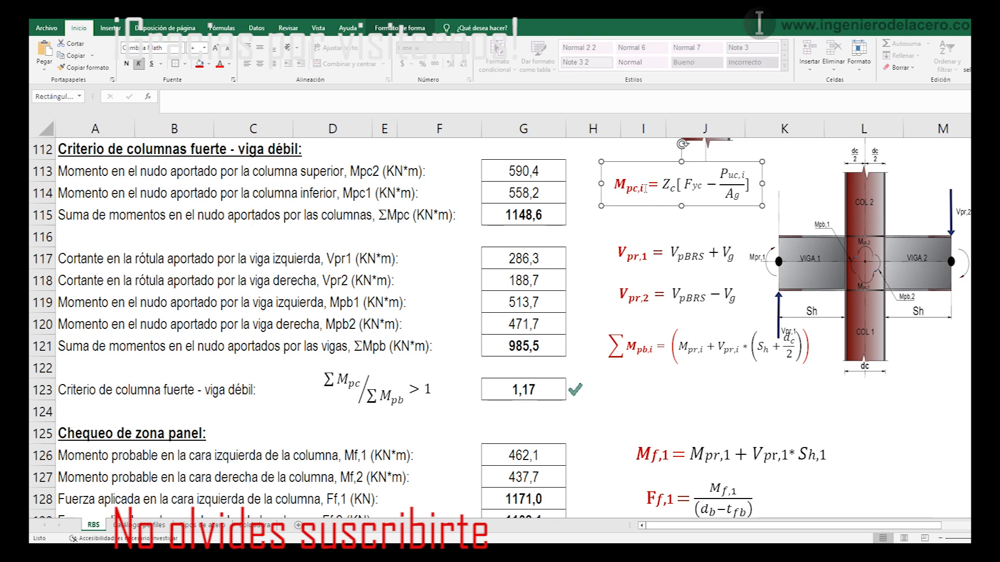
{"action": "double_click", "coordinate": [732, 174]}
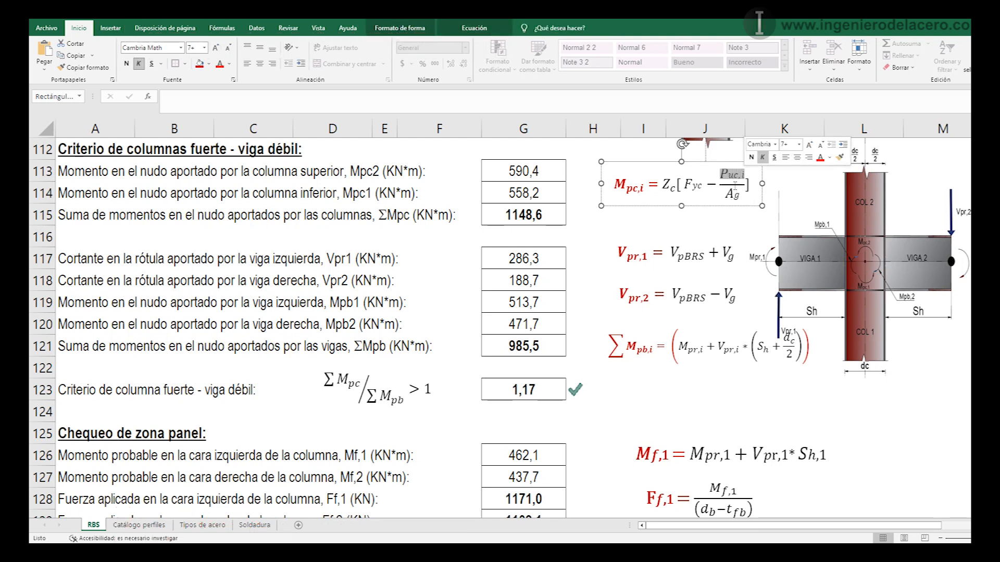
- Inspect the formulas of the upper and lower column moments Mpc2 and Mpc1 in G113 and G114, highlighting Zxc, Asc and Pu_1
{"action": "double_click", "coordinate": [525, 169]}
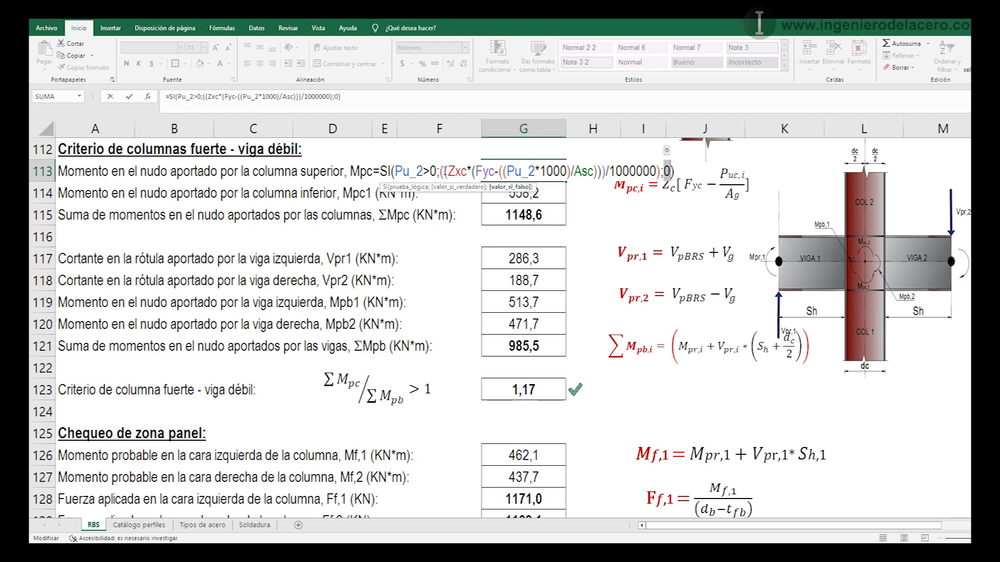
{"action": "left_click_drag", "start_coordinate": [448, 172], "coordinate": [466, 171]}
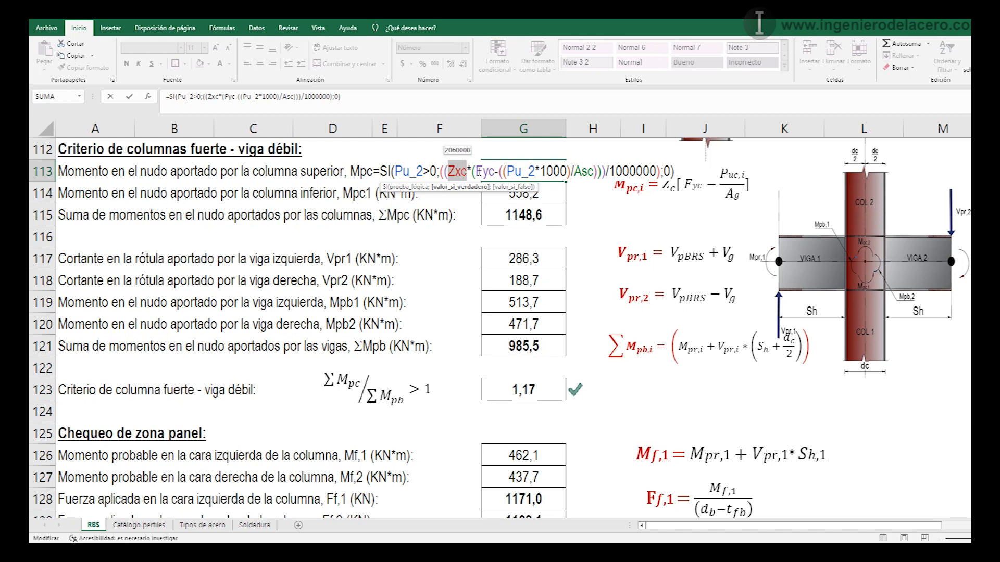
{"action": "left_click_drag", "start_coordinate": [476, 171], "coordinate": [592, 172]}
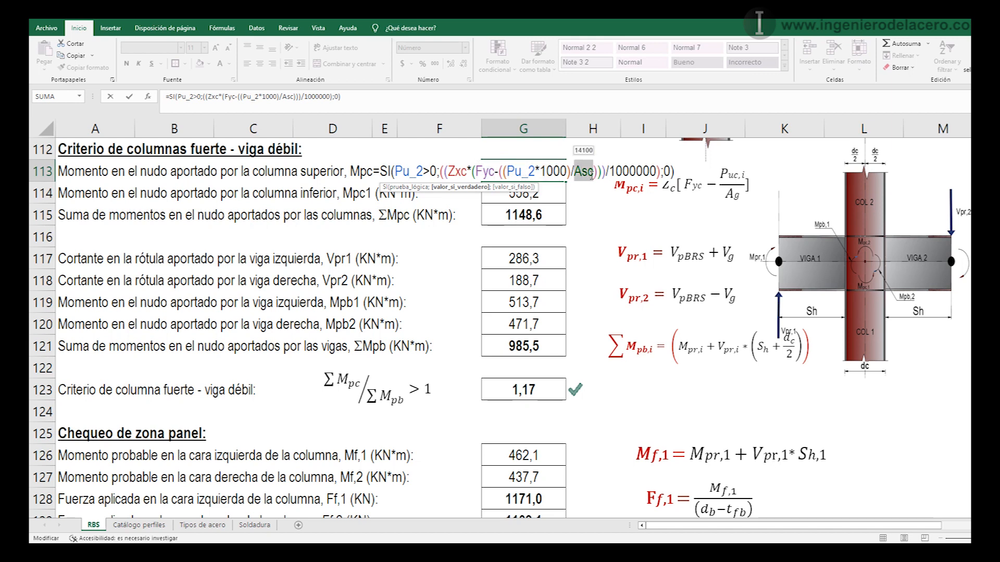
{"action": "key", "text": "Escape"}
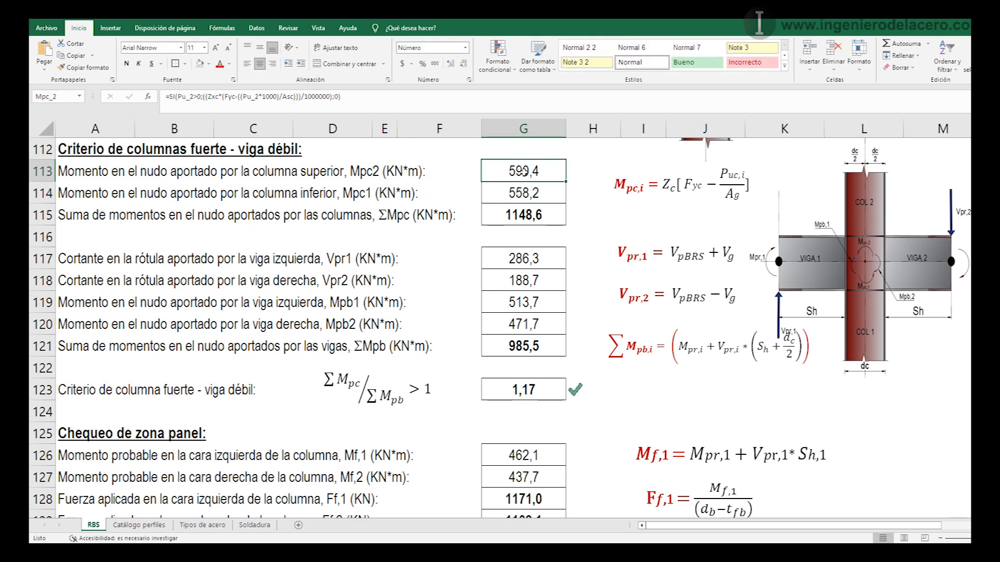
{"action": "double_click", "coordinate": [540, 194]}
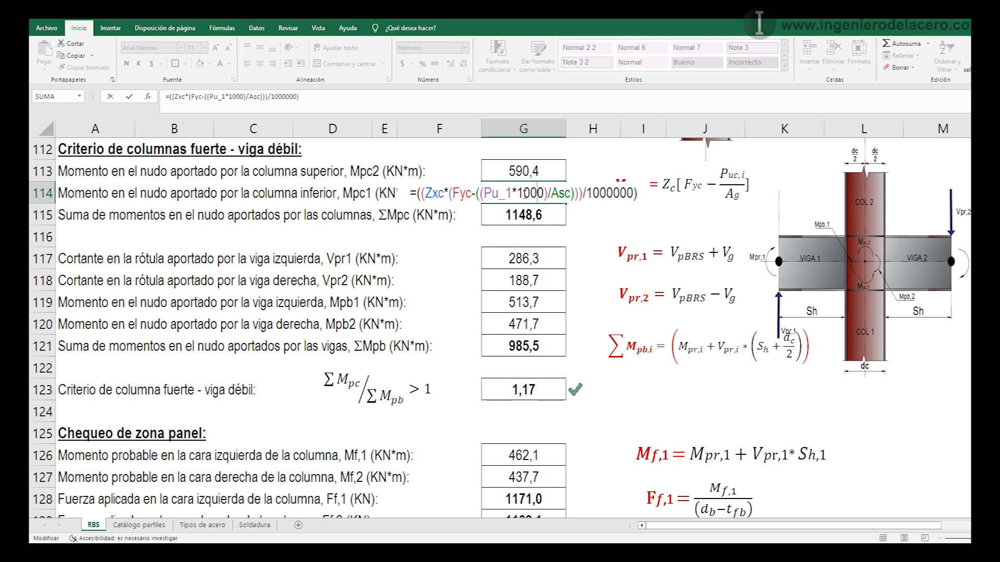
{"action": "double_click", "coordinate": [505, 192]}
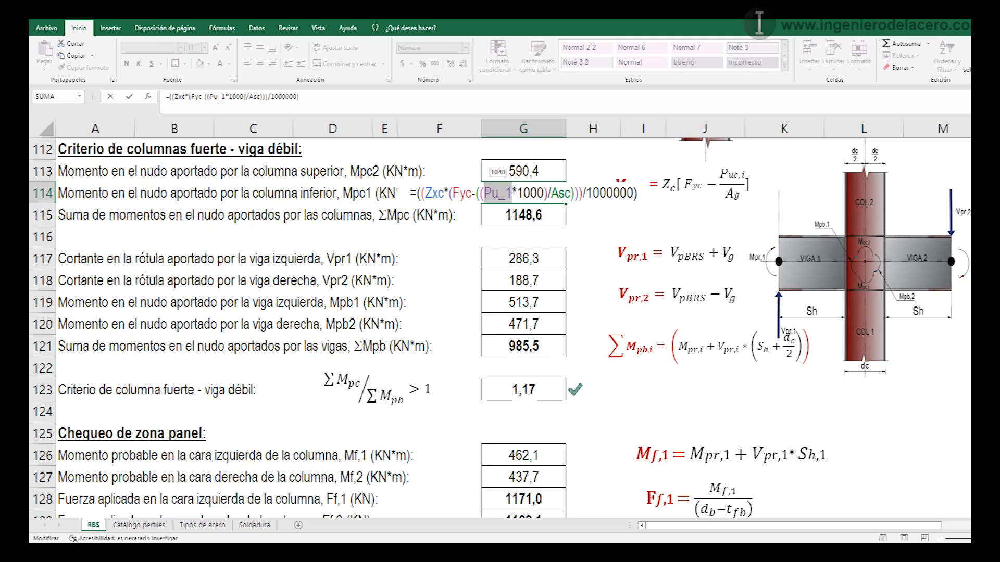
{"action": "key", "text": "Return"}
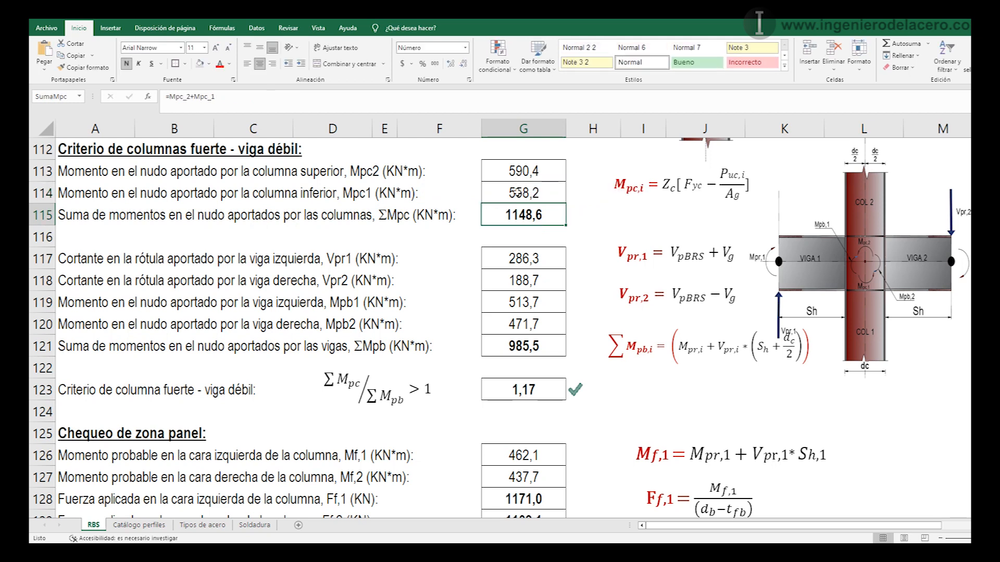
- Inspect the ΣMpc formula in G115 that adds the two column moments, leaving it unedited
{"action": "left_click", "coordinate": [519, 193]}
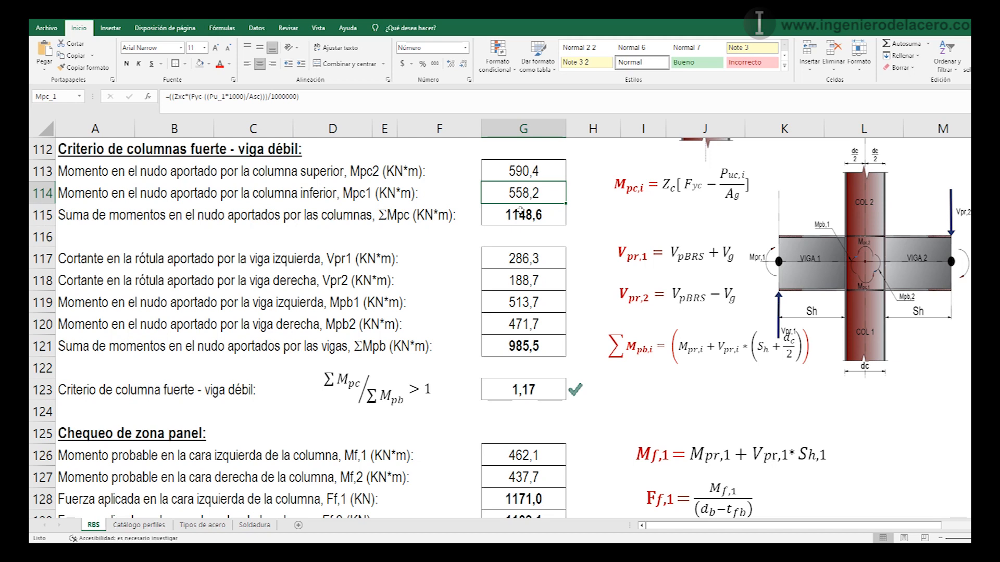
{"action": "left_click", "coordinate": [521, 211]}
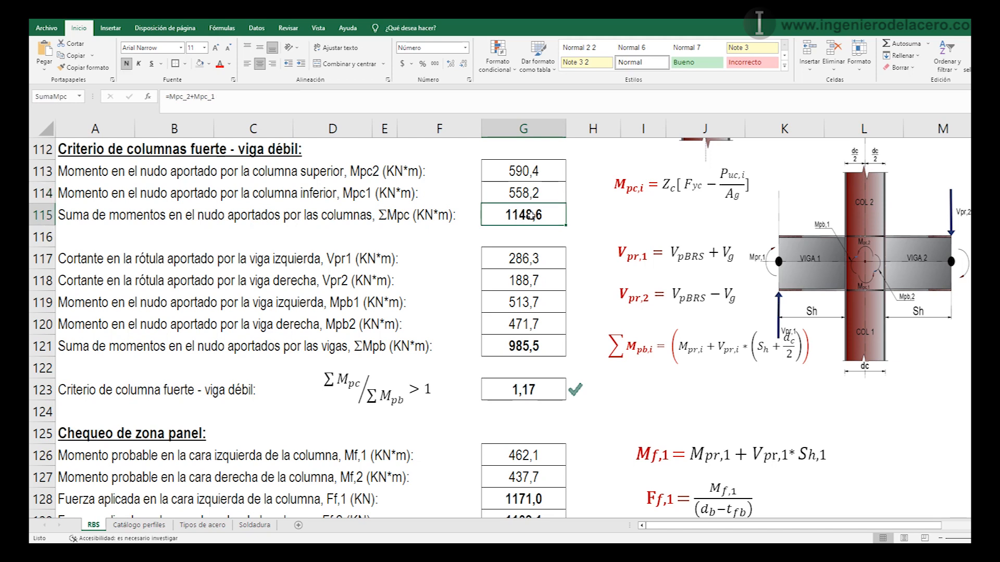
{"action": "double_click", "coordinate": [520, 211]}
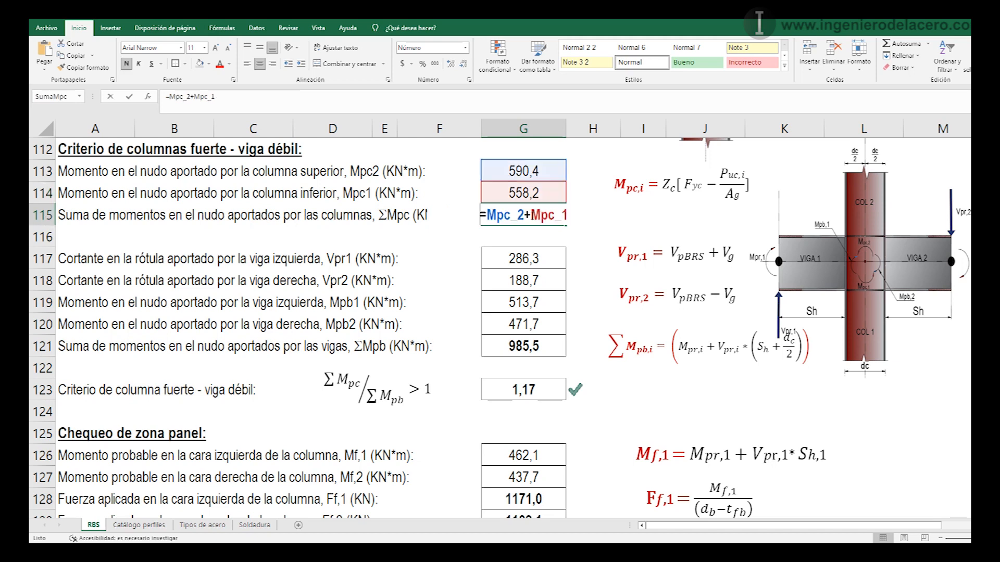
{"action": "left_click", "coordinate": [537, 166]}
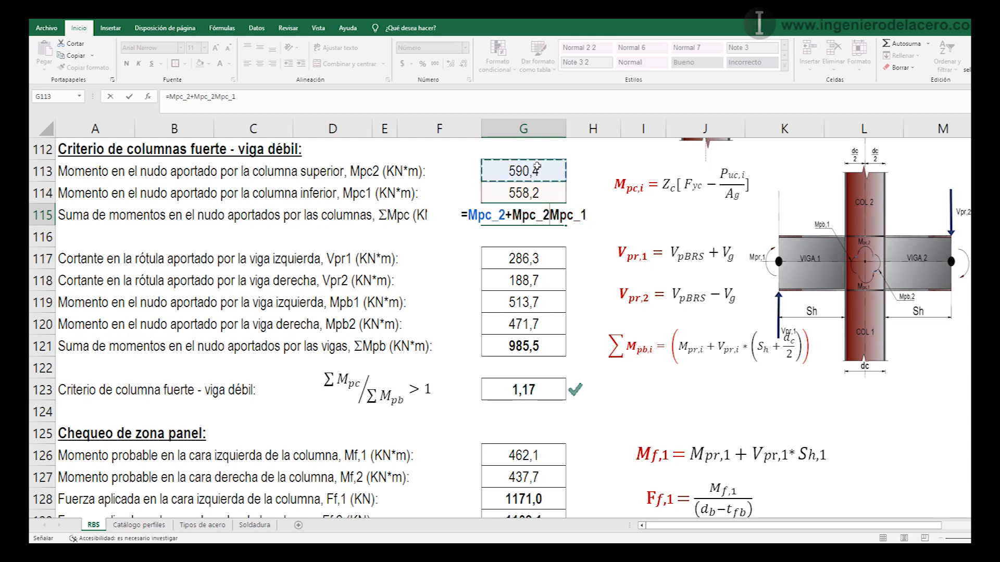
{"action": "key", "text": "Escape"}
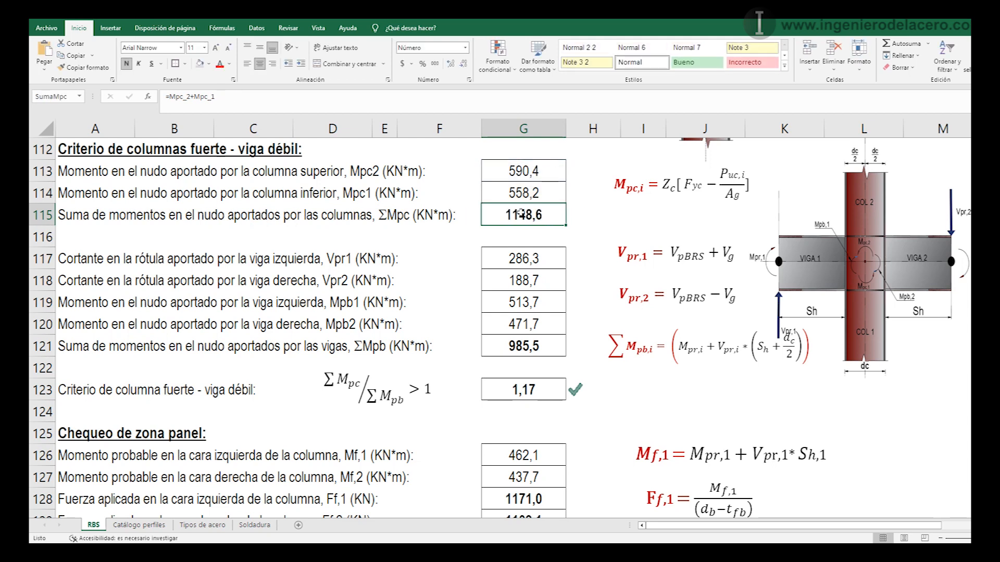
{"action": "key", "text": "F2"}
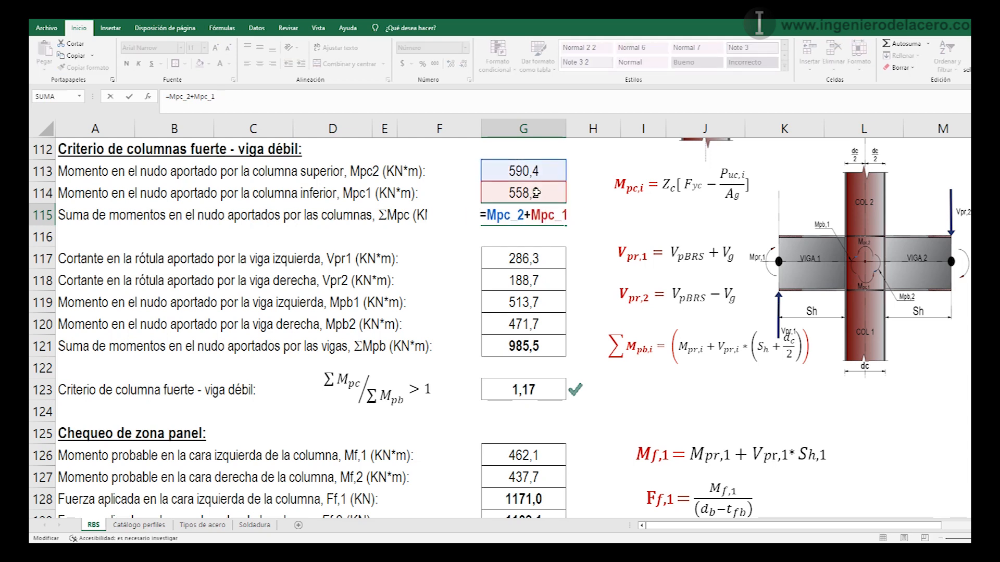
{"action": "key", "text": "Escape"}
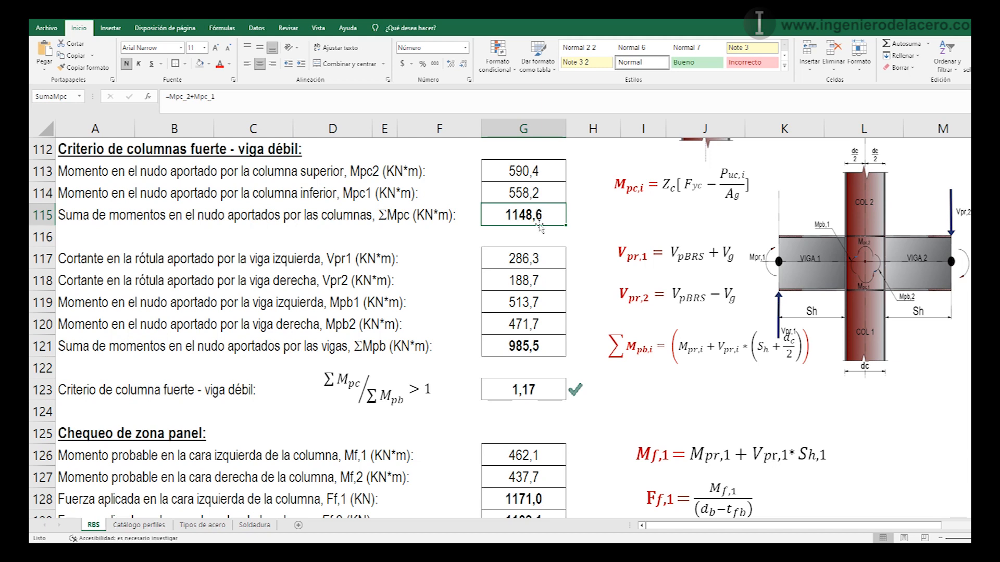
- Compare the Vpr,1 and Vpr,2 equations with the hinge shear formulas of both beams in G117 and G118
{"action": "scroll", "coordinate": [540, 218], "scroll_direction": "down", "scroll_amount": 1}
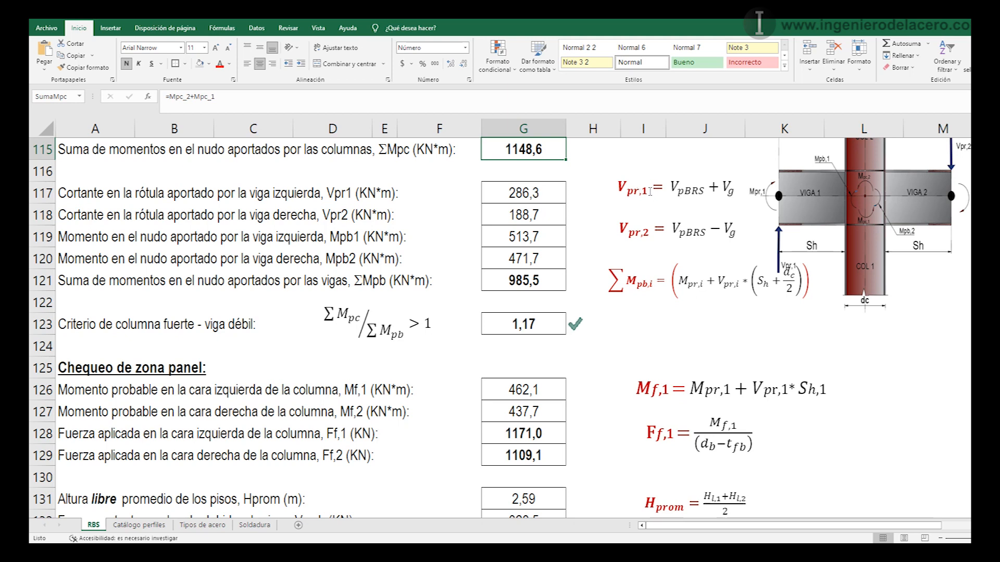
{"action": "scroll", "coordinate": [802, 271], "scroll_direction": "up", "scroll_amount": 1}
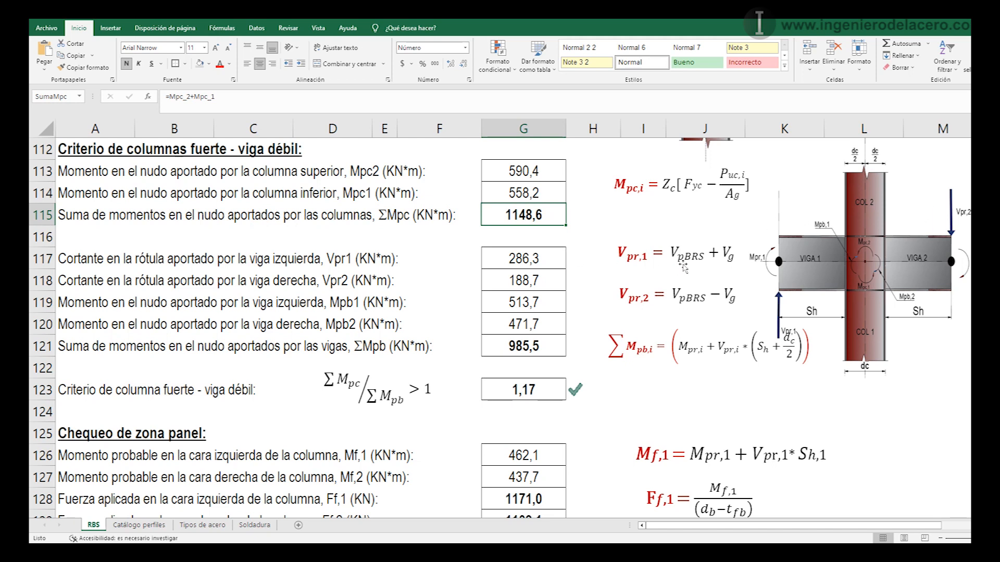
{"action": "double_click", "coordinate": [527, 259]}
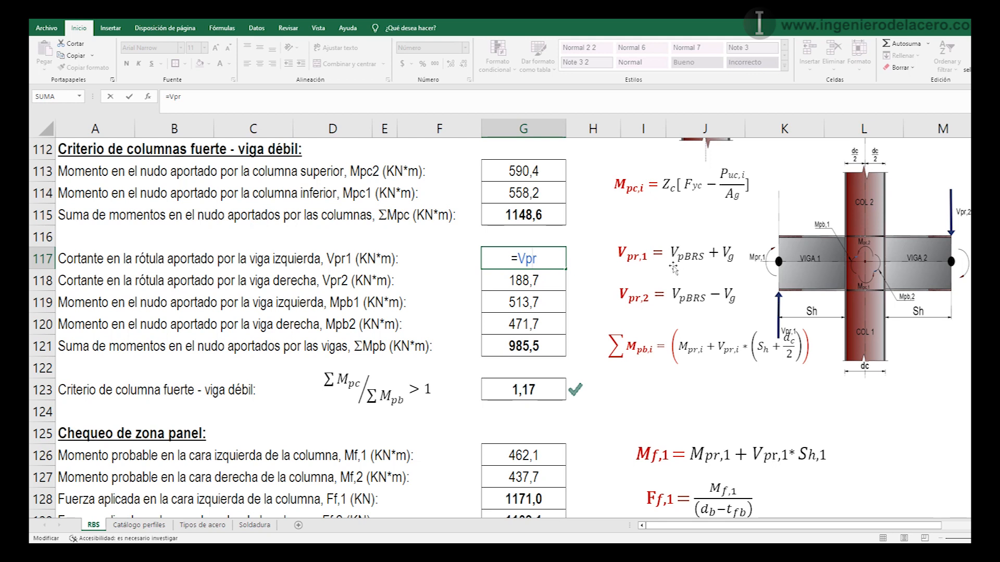
{"action": "key", "text": "Return"}
{"action": "double_click", "coordinate": [546, 284]}
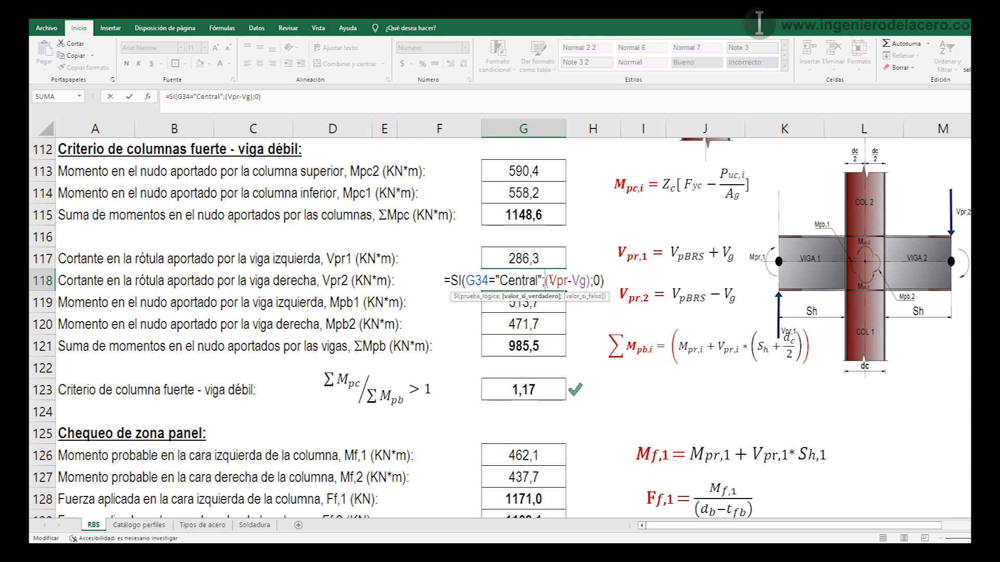
{"action": "key", "text": "Return"}
- Inspect the beam moment formulas Mpb1 and Mpb2 in G119 and G120, highlighting the half column depth term dc/2
{"action": "double_click", "coordinate": [542, 305]}
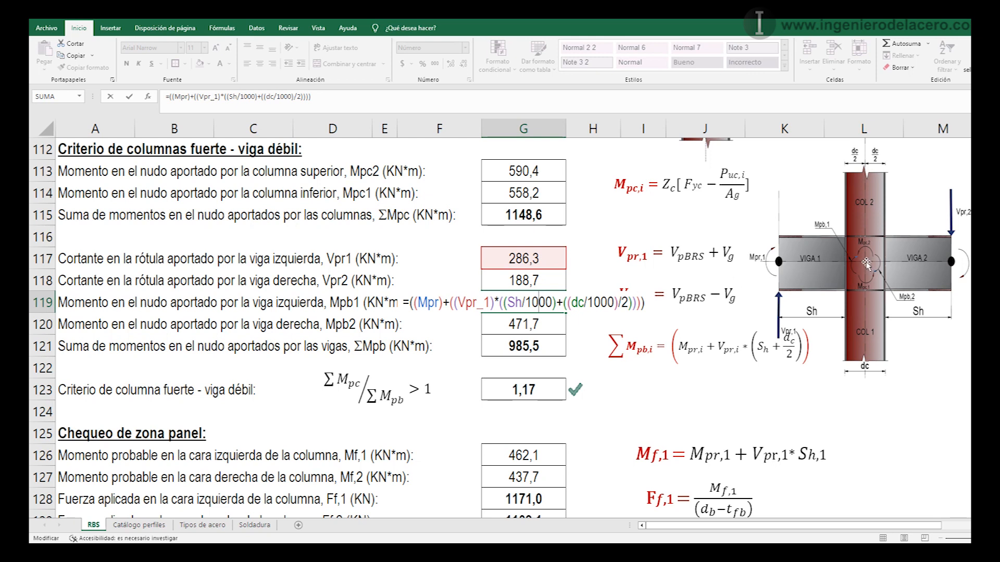
{"action": "left_click_drag", "start_coordinate": [507, 303], "coordinate": [629, 303]}
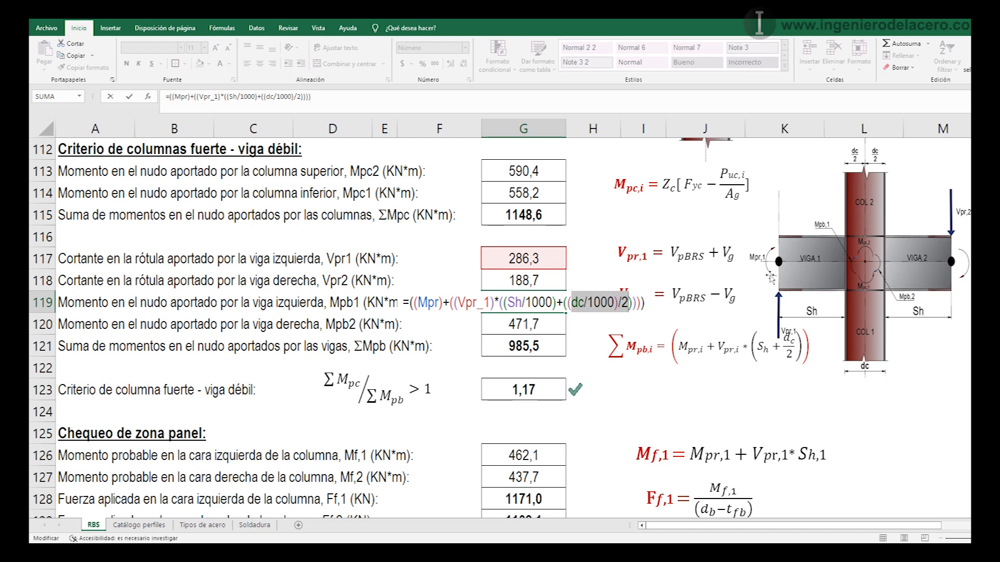
{"action": "key", "text": "Return"}
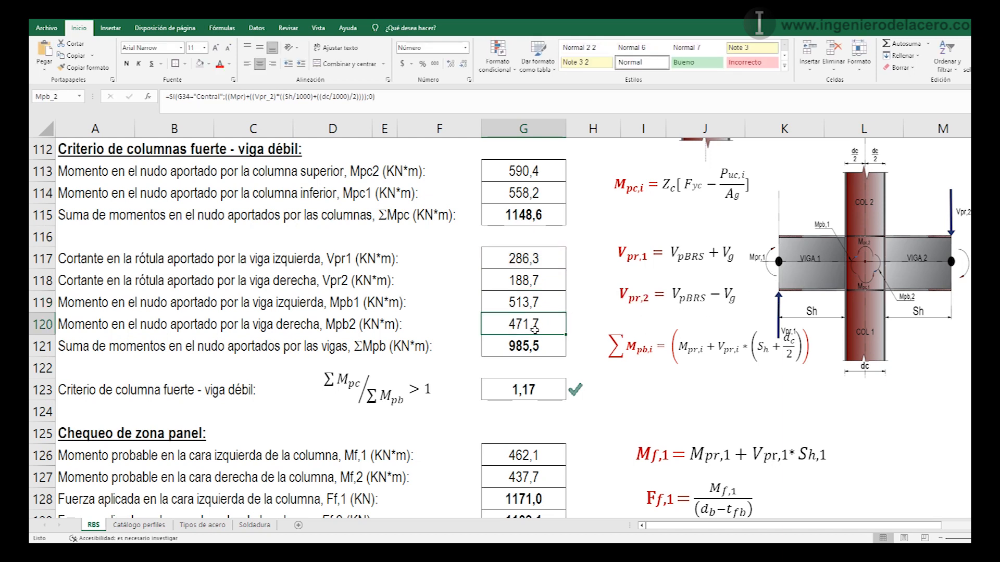
{"action": "double_click", "coordinate": [534, 323]}
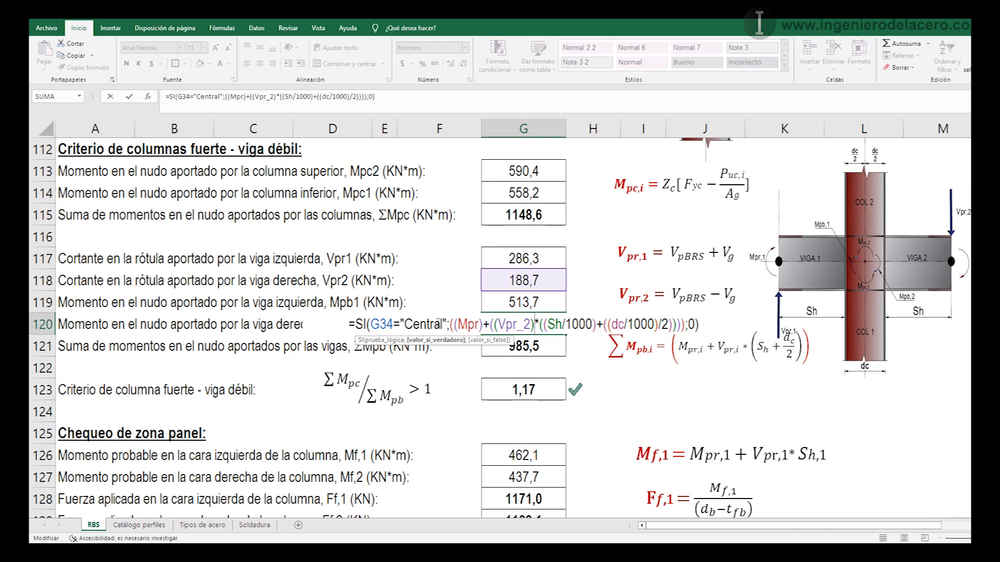
{"action": "key", "text": "Return"}
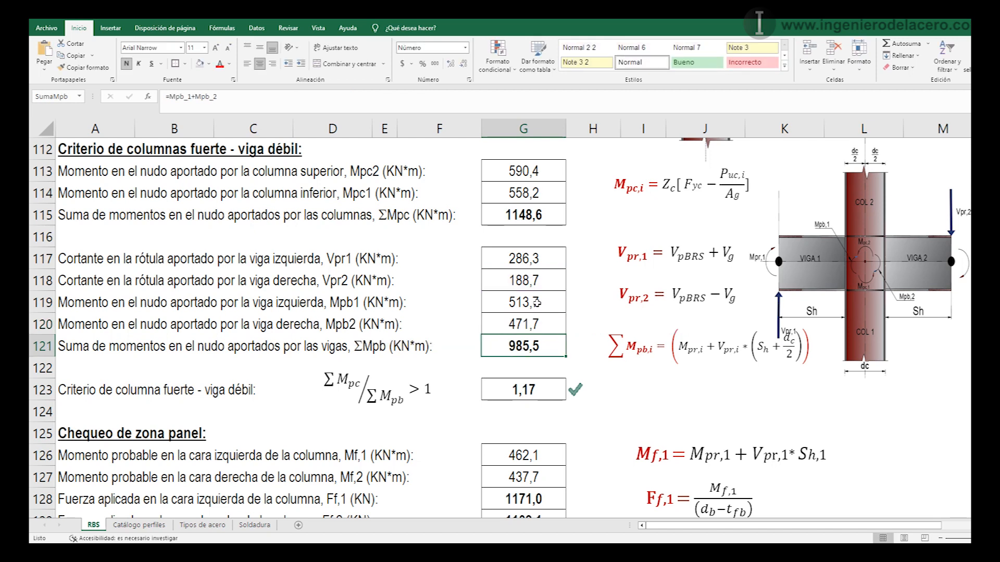
- Inspect the ΣMpb formula in G121 and move the ΣMpb,i equation slightly down, clear of the diagram's Vpr,1 label
{"action": "left_click_drag", "start_coordinate": [536, 302], "coordinate": [535, 322]}
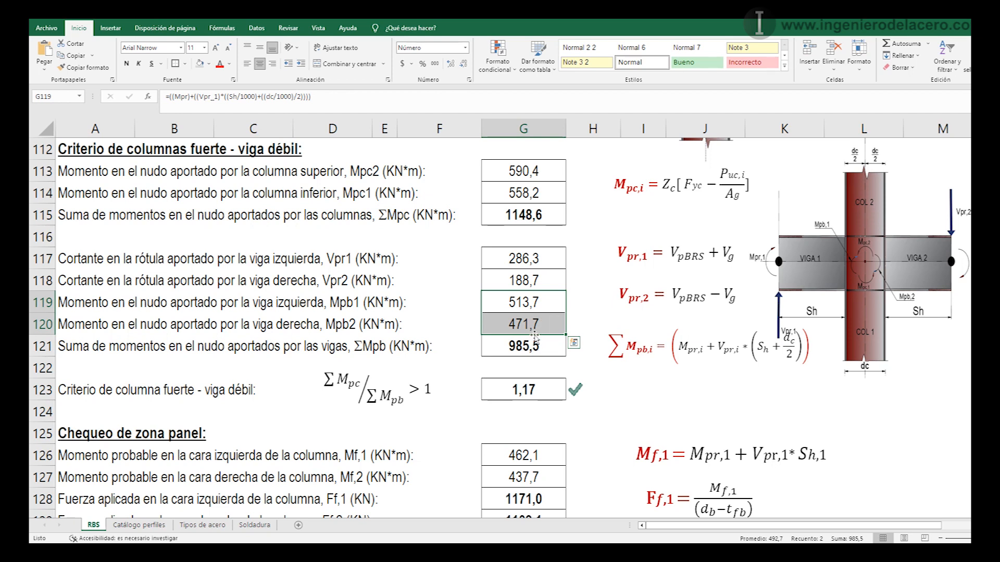
{"action": "double_click", "coordinate": [542, 345]}
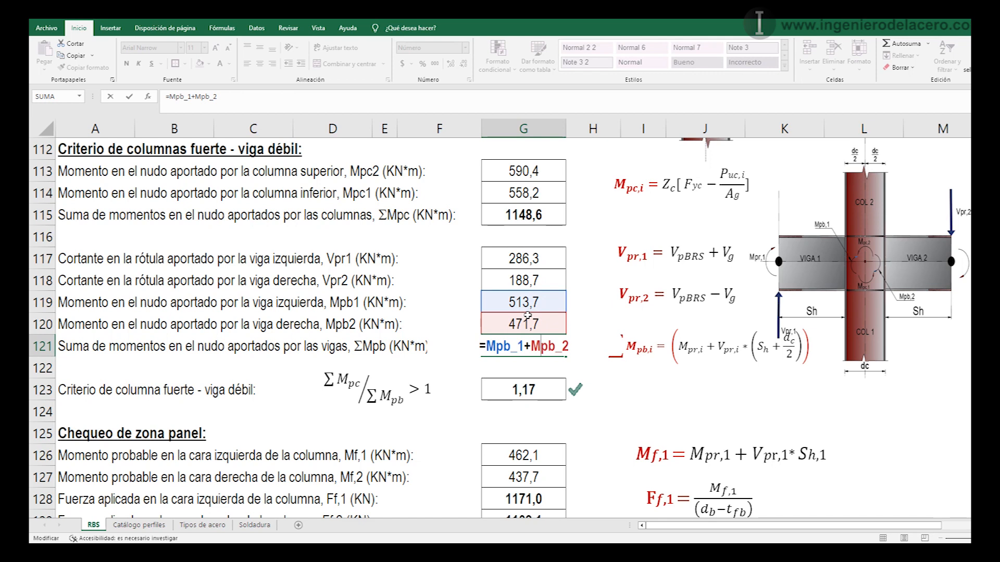
{"action": "left_click_drag", "start_coordinate": [718, 369], "coordinate": [721, 378]}
{"action": "left_click", "coordinate": [667, 403]}
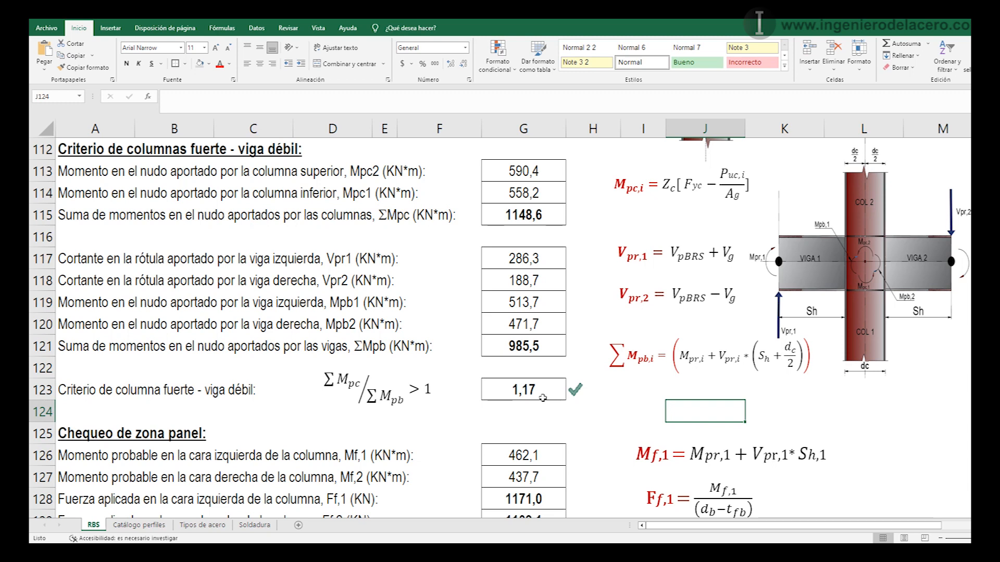
- Inspect the strong column–weak beam ratio formula in G123 and the SI condition behind its check mark in H123
{"action": "left_click", "coordinate": [98, 396]}
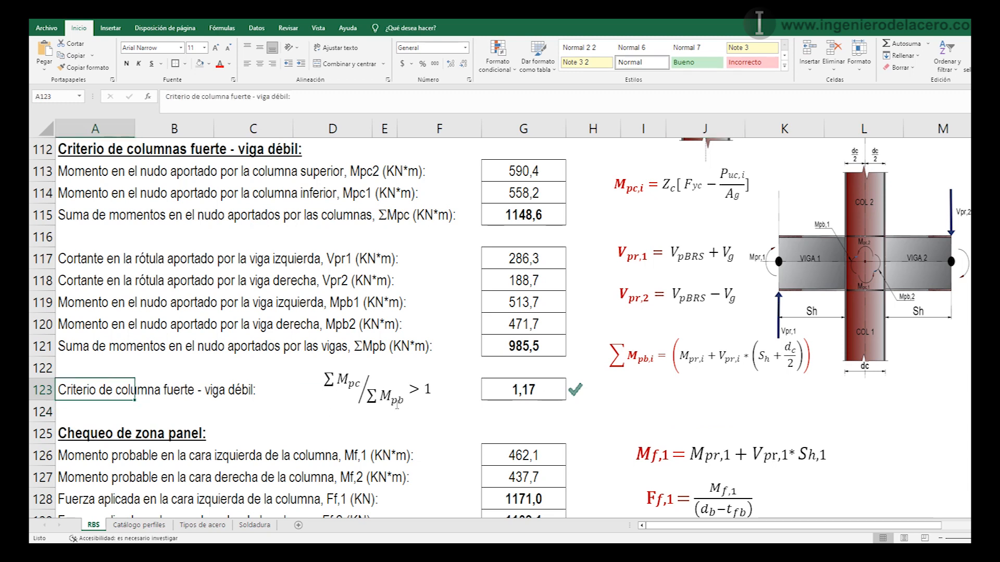
{"action": "double_click", "coordinate": [503, 390]}
{"action": "left_click", "coordinate": [514, 390]}
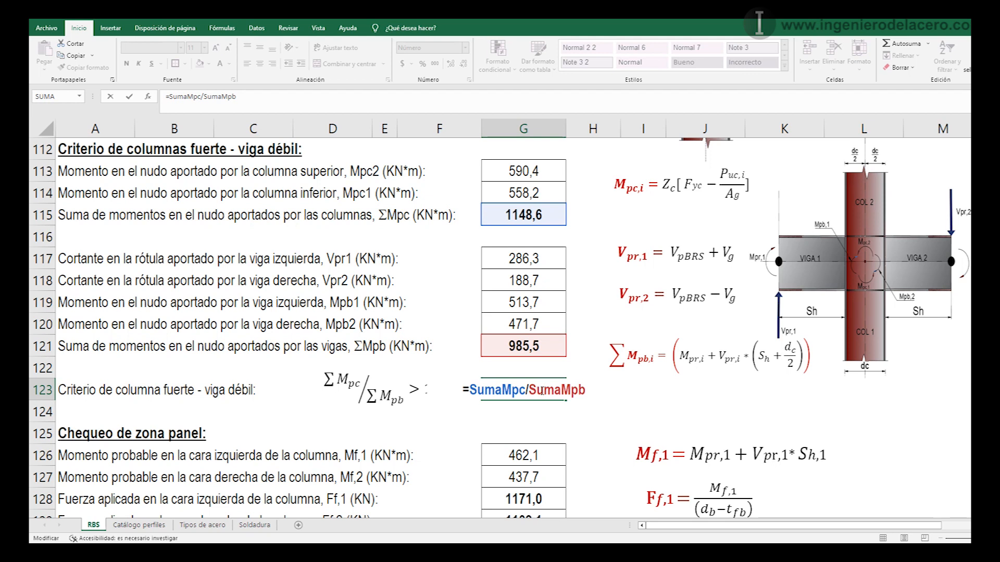
{"action": "key", "text": "Return"}
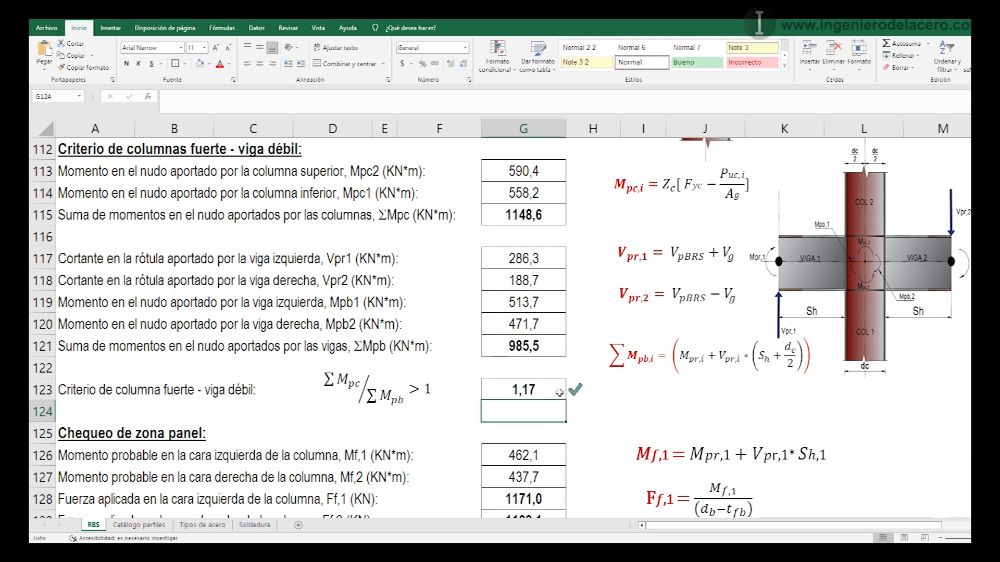
{"action": "double_click", "coordinate": [584, 389]}
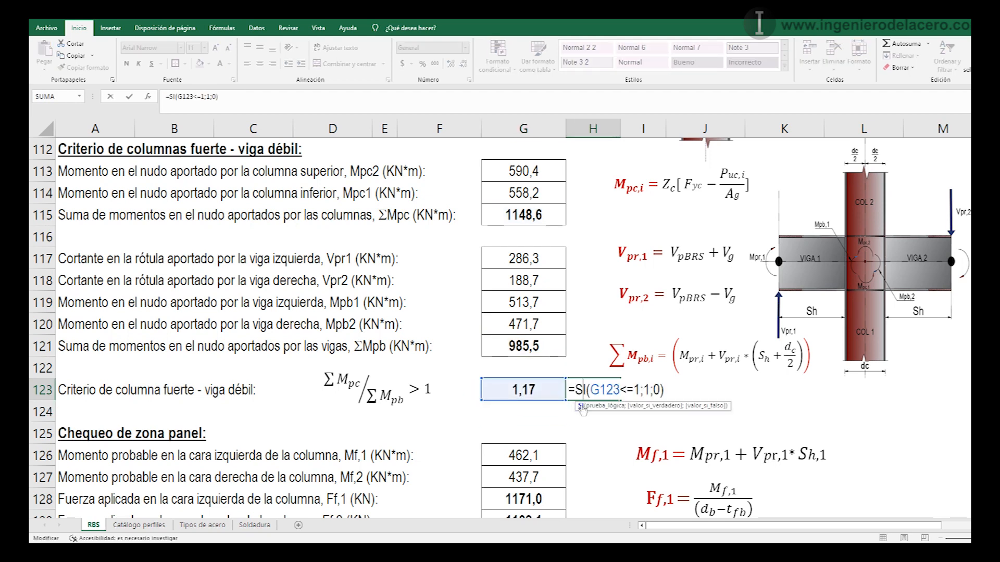
{"action": "key", "text": "Return"}
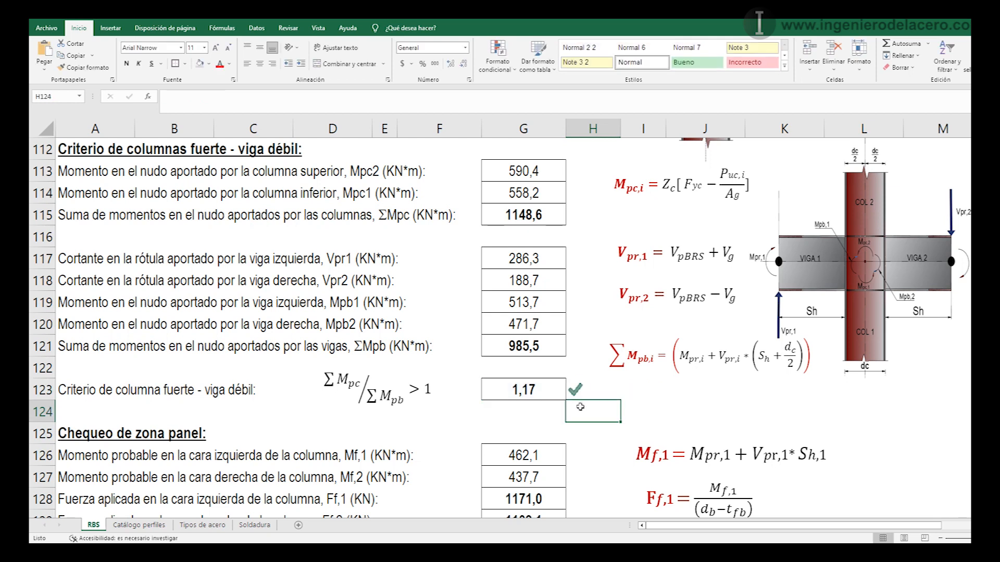
- Inspect the left column-face moment formula Mf,1 in G126, highlighting Vpr,1 in its equation and tracing it to the left beam hinge shear
{"action": "scroll", "coordinate": [547, 404], "scroll_direction": "down", "scroll_amount": 4}
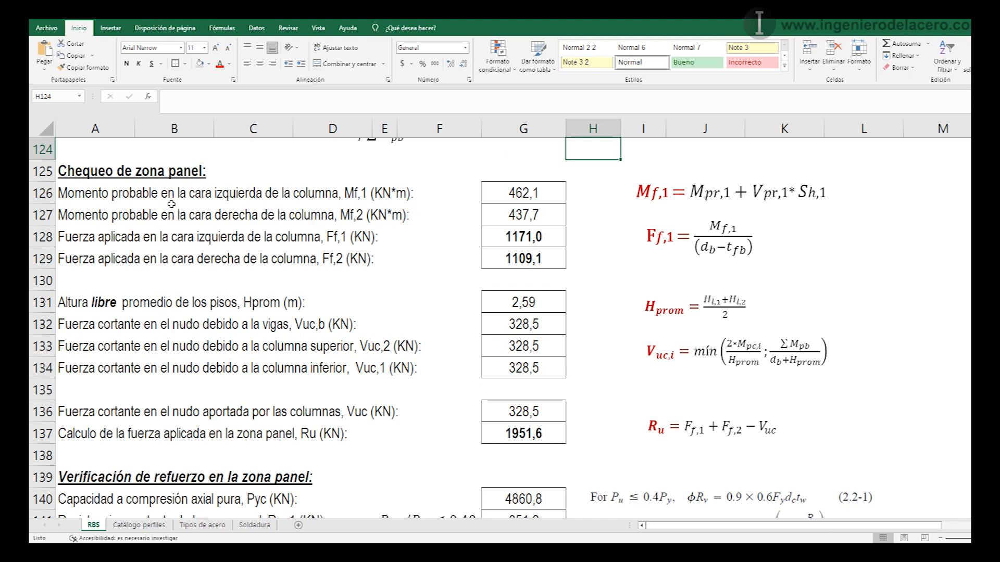
{"action": "left_click_drag", "start_coordinate": [753, 193], "coordinate": [791, 193]}
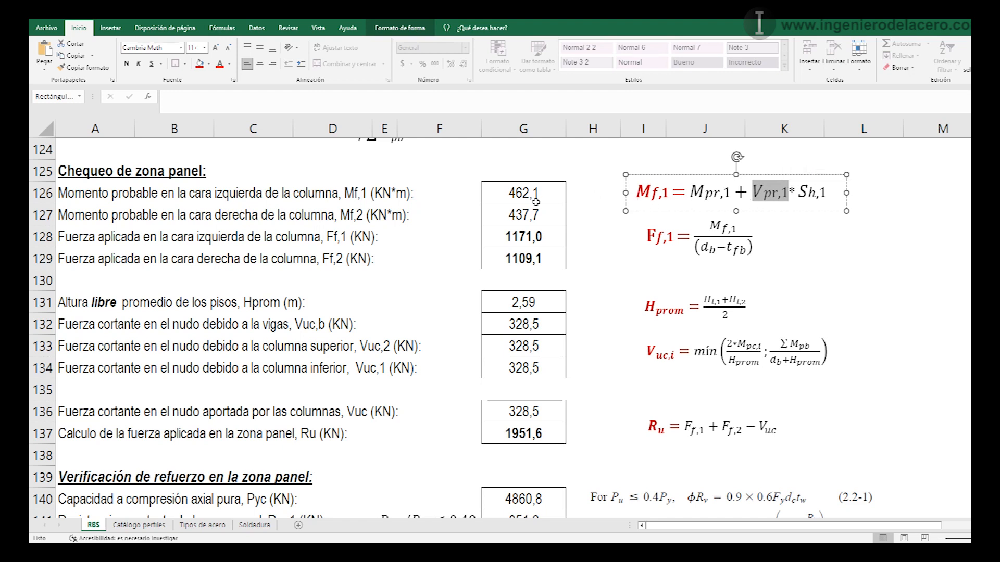
{"action": "double_click", "coordinate": [484, 194]}
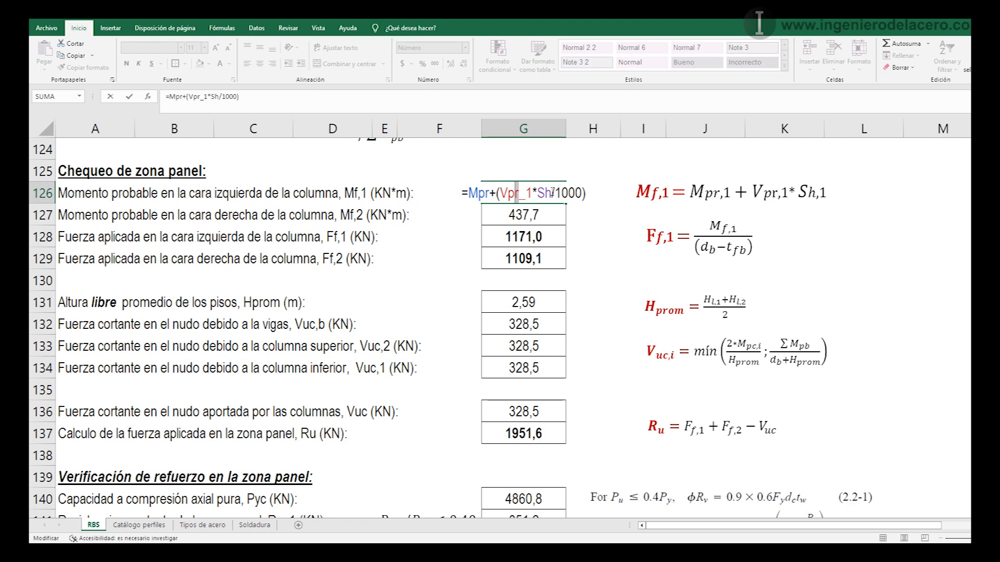
{"action": "scroll", "coordinate": [536, 234], "scroll_direction": "up", "scroll_amount": 4}
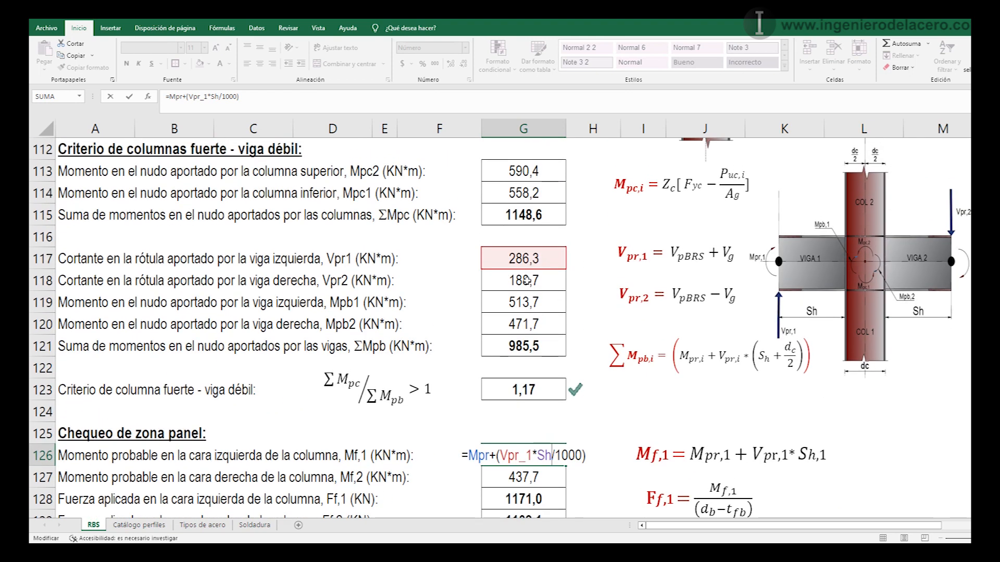
{"action": "scroll", "coordinate": [526, 256], "scroll_direction": "down", "scroll_amount": 1}
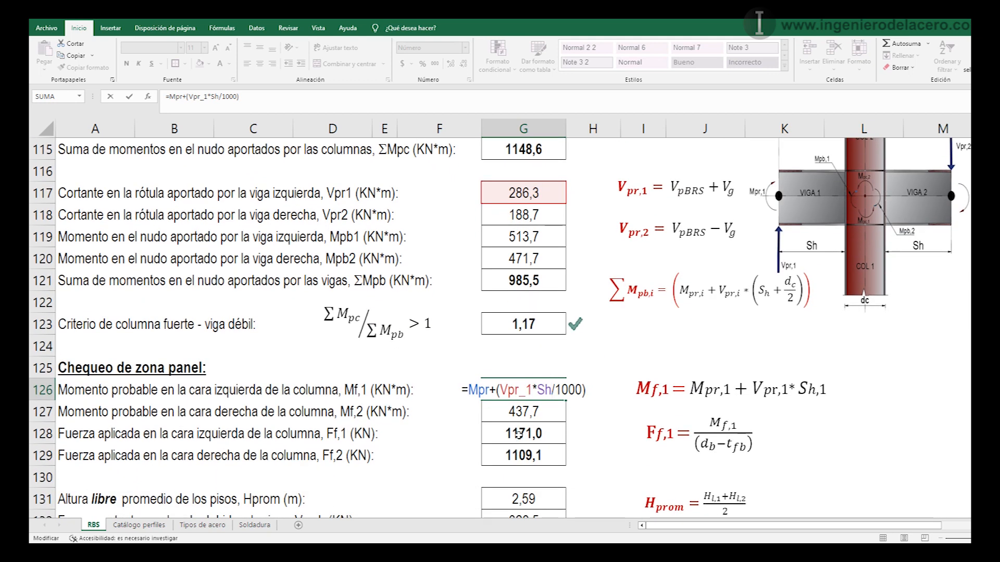
{"action": "key", "text": "Return"}
- Inspect the right column-face moment formula Mf,2 in G127, then compare it with the Mf,1 cell above
{"action": "key", "text": "F2"}
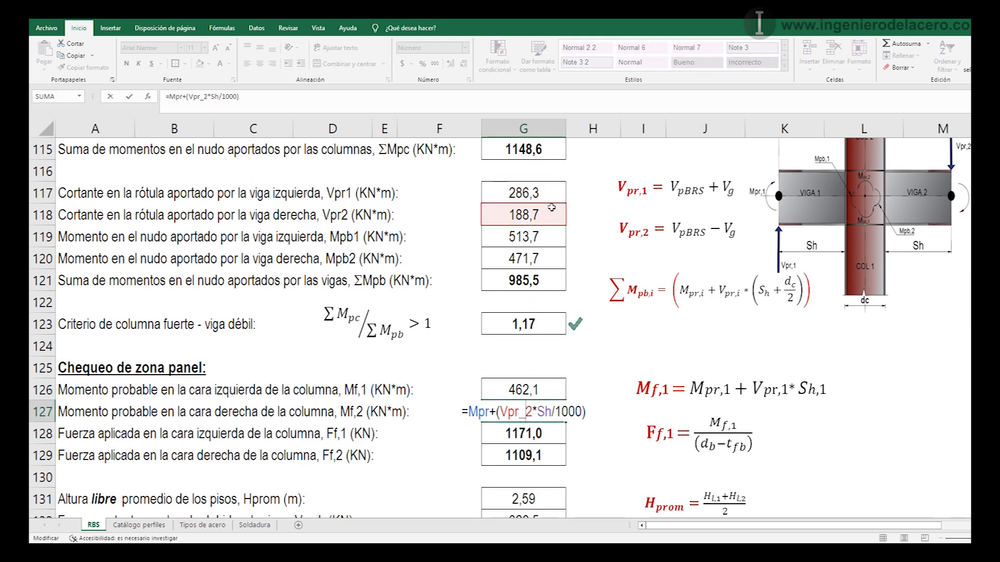
{"action": "scroll", "coordinate": [544, 364], "scroll_direction": "down", "scroll_amount": 1}
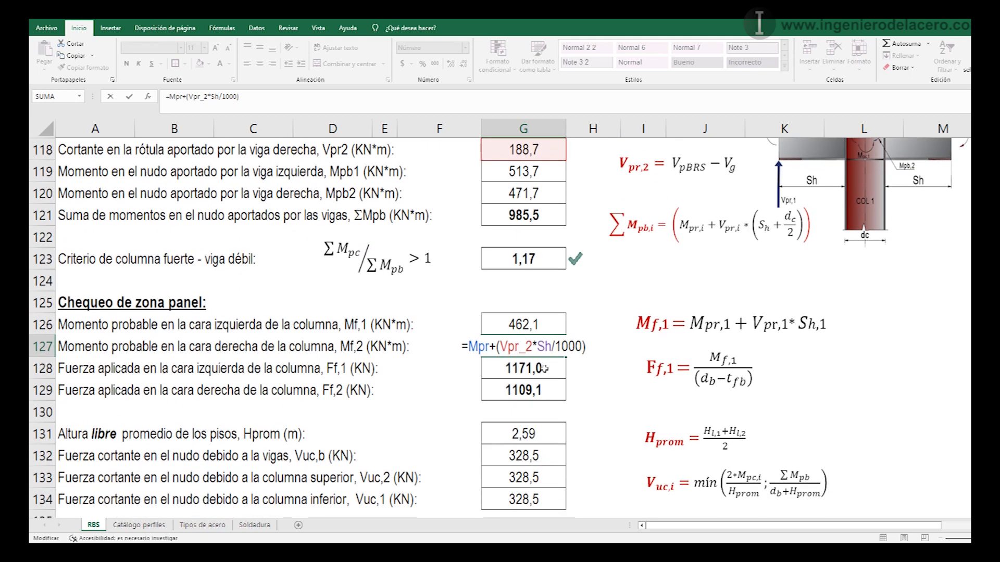
{"action": "key", "text": "Return"}
{"action": "left_click", "coordinate": [540, 325]}
{"action": "left_click", "coordinate": [540, 343]}
{"action": "scroll", "coordinate": [541, 342], "scroll_direction": "down", "scroll_amount": 1}
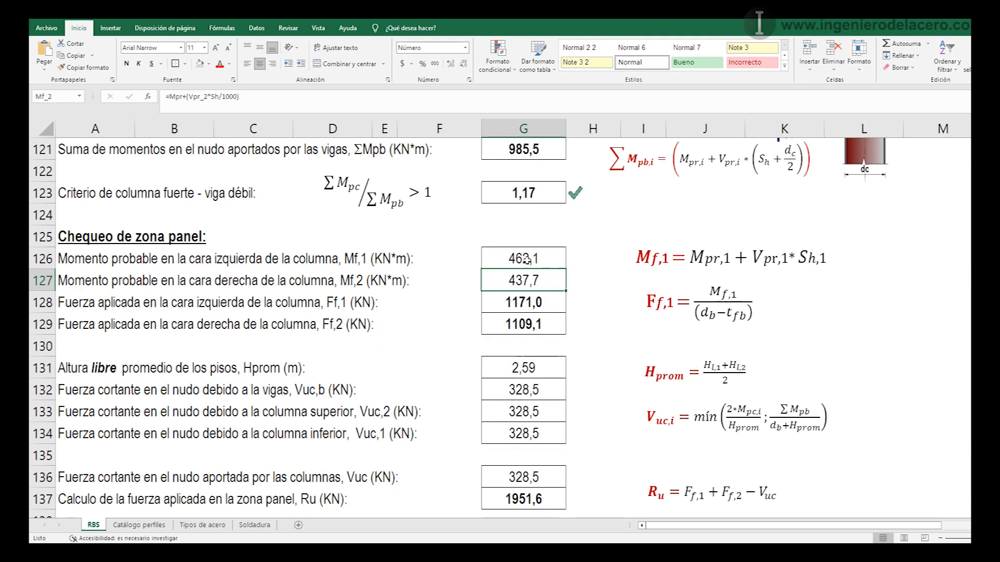
- Inspect the formulas for the forces applied at both column faces, Ff,1 in G128 and Ff,2 in G129
{"action": "left_click", "coordinate": [551, 302]}
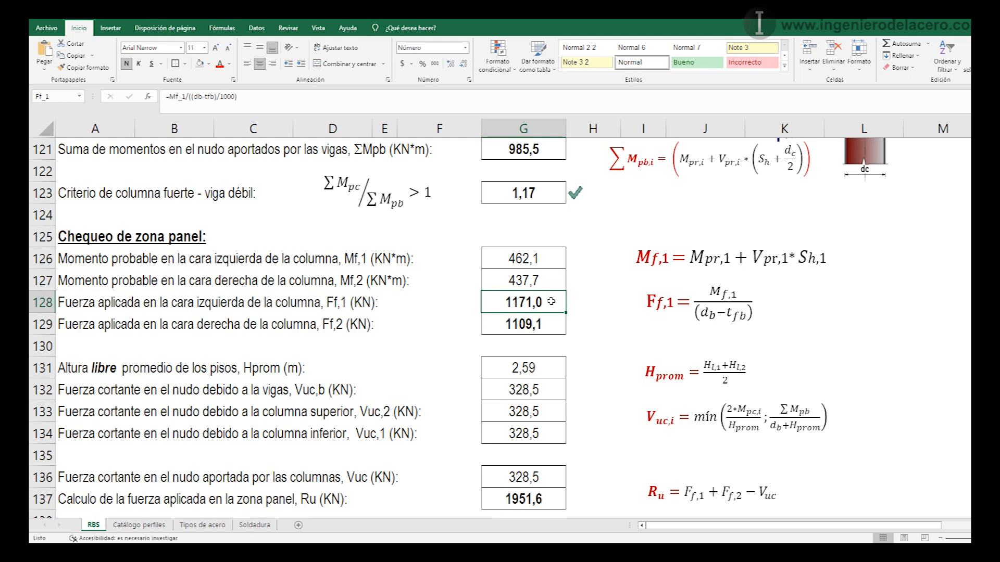
{"action": "double_click", "coordinate": [551, 301]}
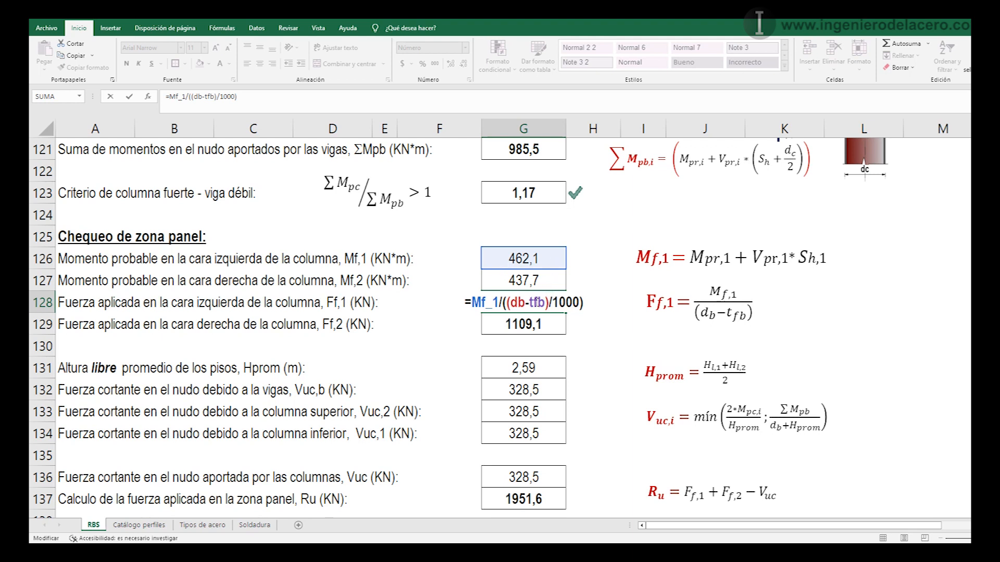
{"action": "double_click", "coordinate": [539, 324]}
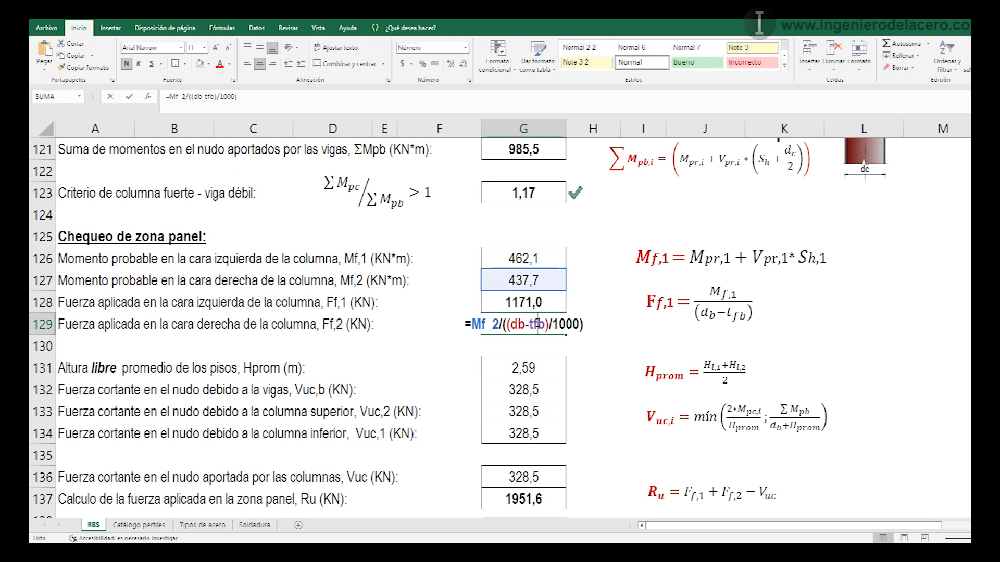
{"action": "key", "text": "Return"}
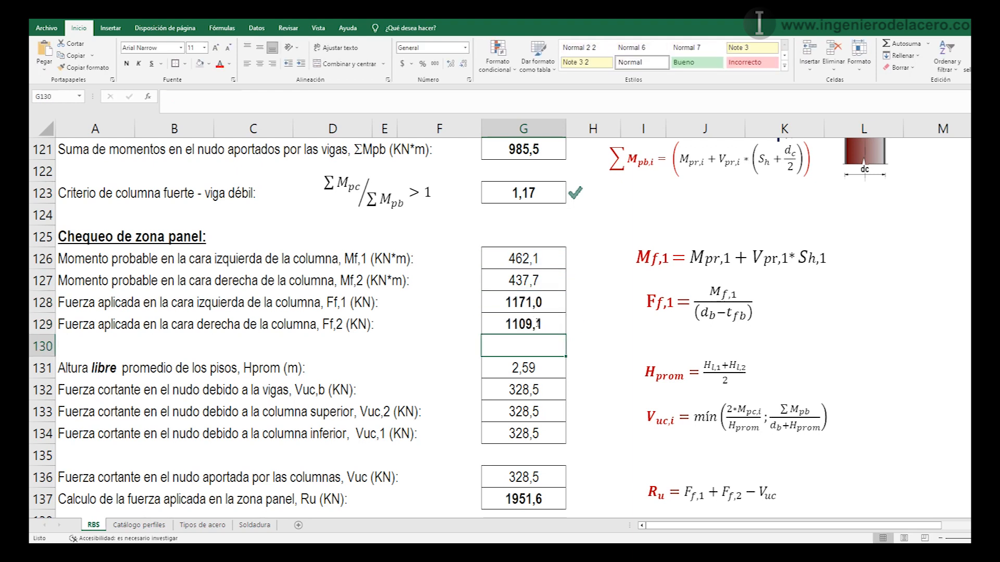
{"action": "key", "text": "Up"}
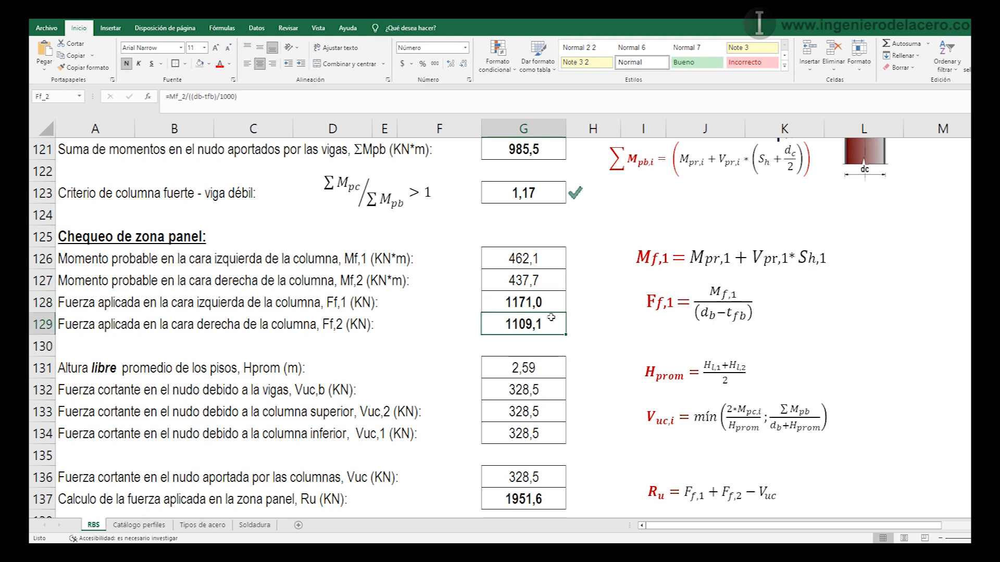
- Inspect the average clear storey height formula Hprom in G131, focusing on the beam depth db deducted from each storey
{"action": "scroll", "coordinate": [551, 317], "scroll_direction": "down", "scroll_amount": 1}
{"action": "left_click", "coordinate": [551, 309]}
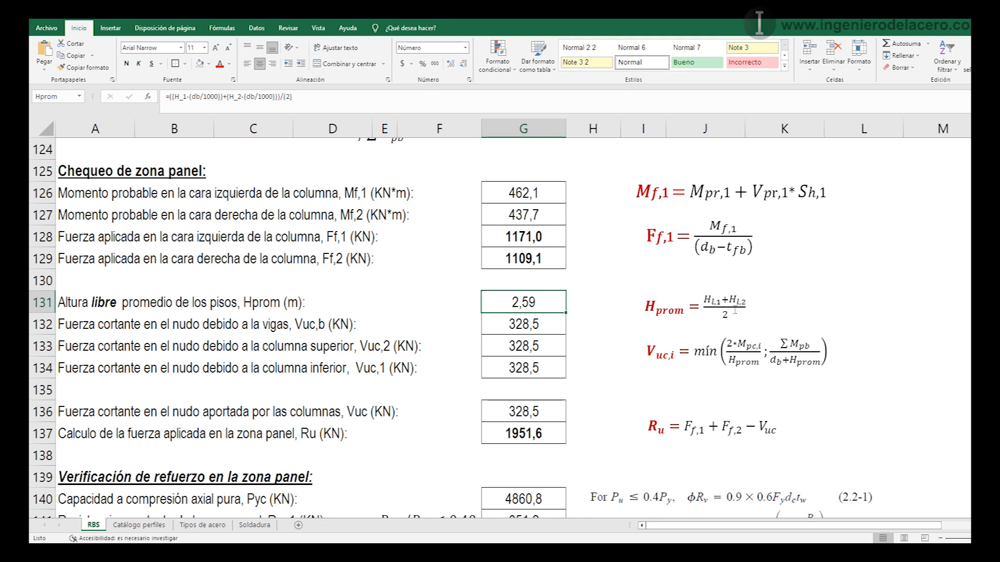
{"action": "double_click", "coordinate": [547, 307]}
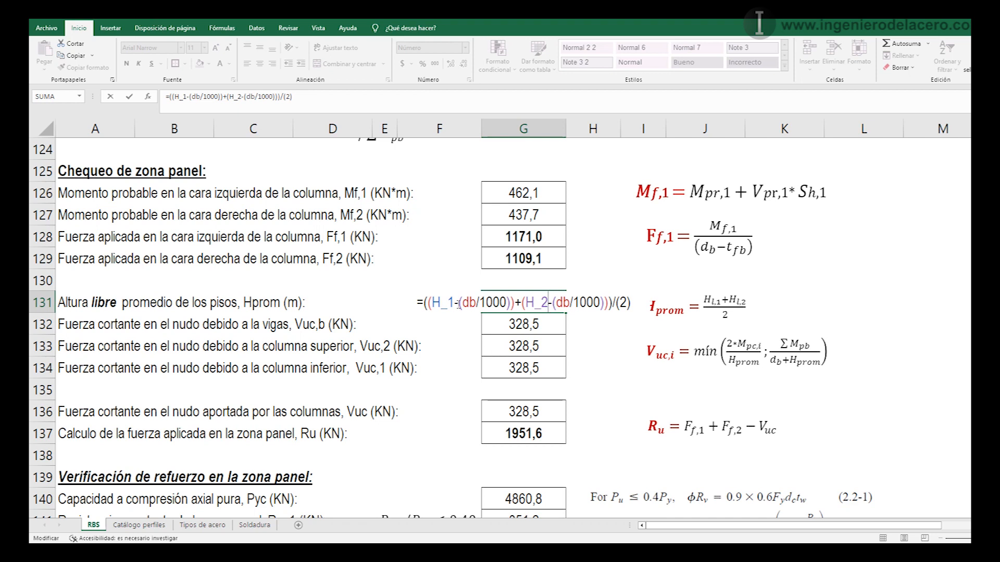
{"action": "key", "text": "Escape"}
{"action": "double_click", "coordinate": [472, 304]}
- Examine the Vuc,i equation by highlighting its column term, its beam term and the whole minimum expression
{"action": "left_click", "coordinate": [519, 325]}
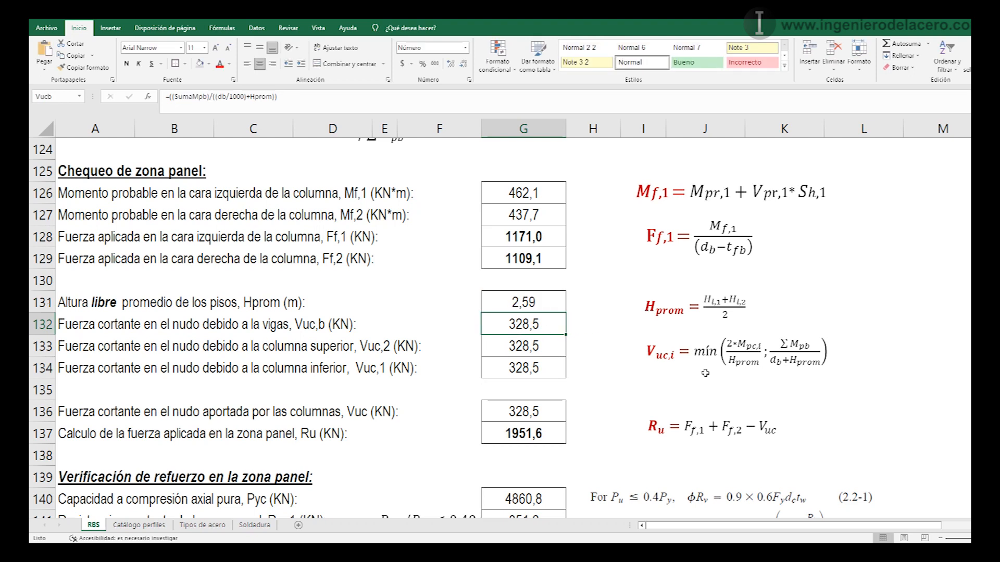
{"action": "left_click", "coordinate": [676, 367]}
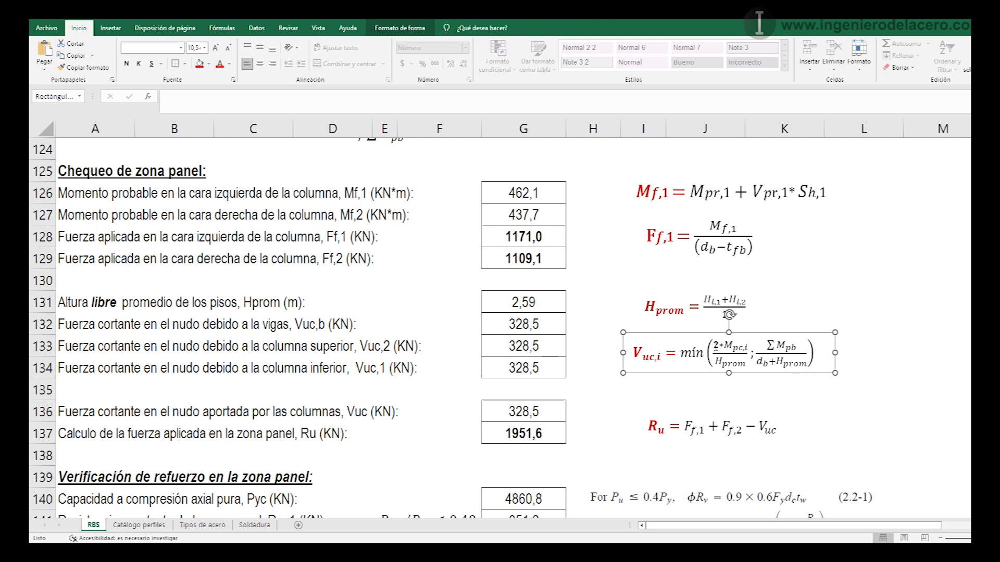
{"action": "left_click_drag", "start_coordinate": [716, 345], "coordinate": [735, 360]}
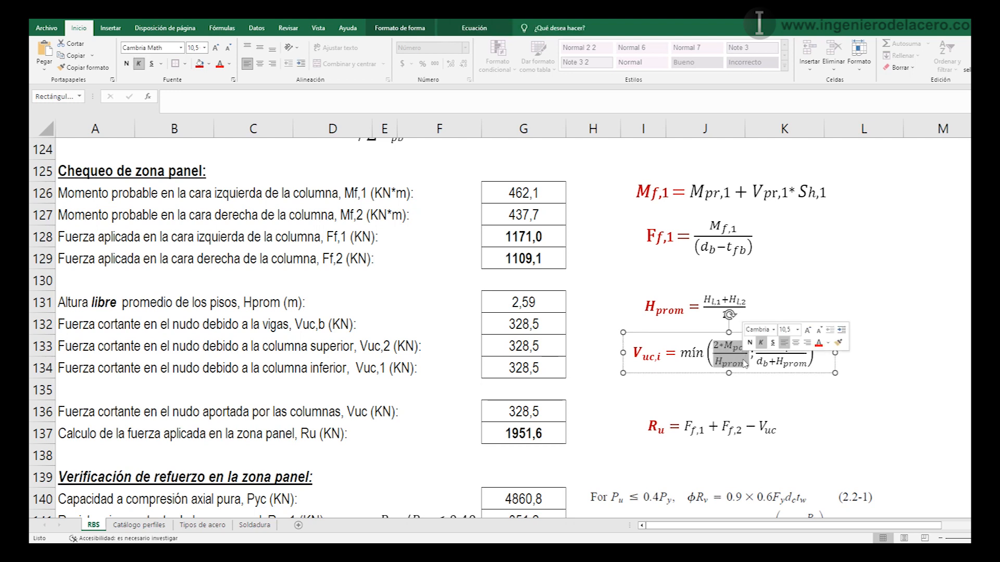
{"action": "left_click", "coordinate": [733, 346]}
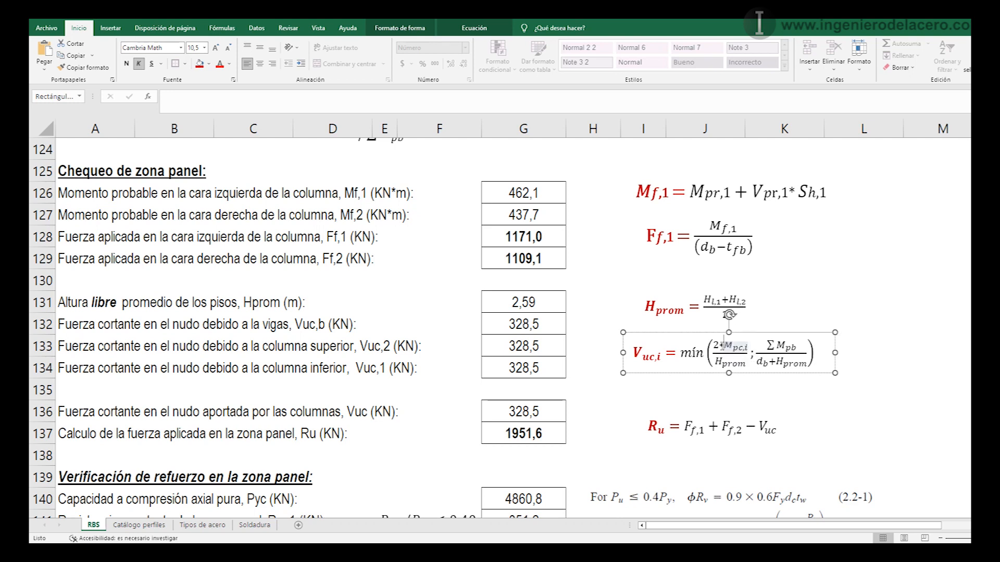
{"action": "left_click_drag", "start_coordinate": [723, 343], "coordinate": [762, 349]}
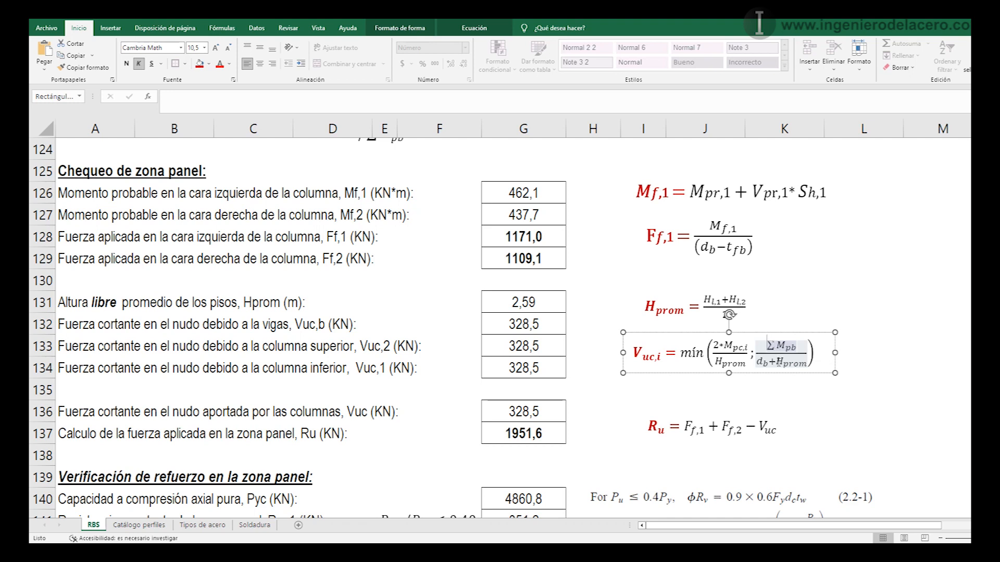
{"action": "double_click", "coordinate": [764, 362]}
{"action": "left_click", "coordinate": [683, 355]}
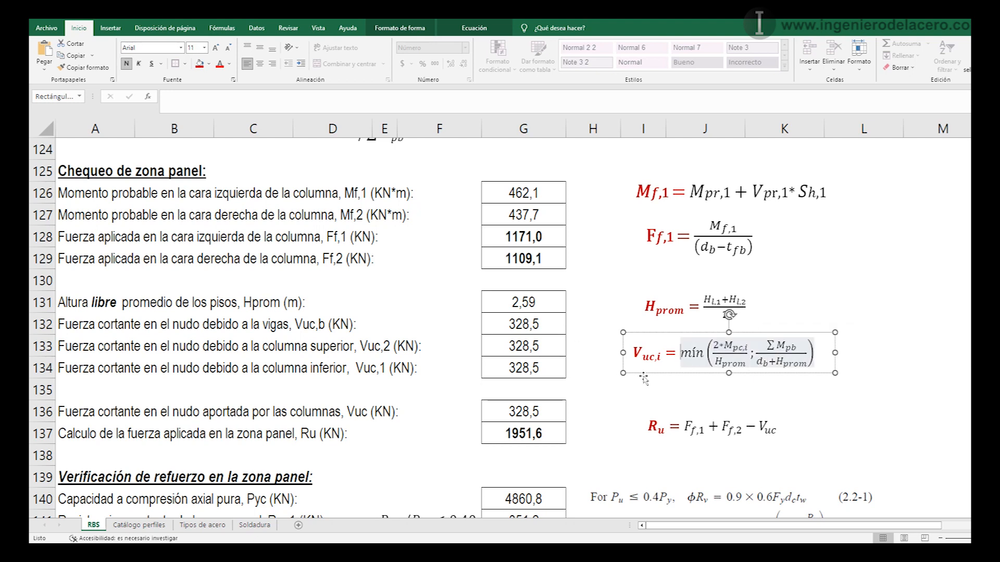
{"action": "left_click", "coordinate": [623, 365]}
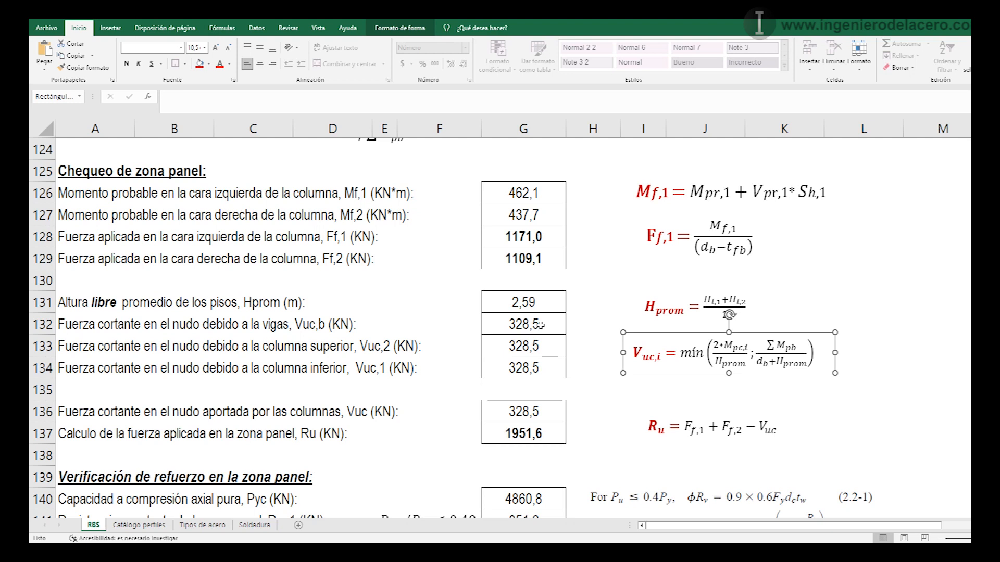
- Inspect the beam-induced joint shear formula Vuc,b in G132, tracing SumaMpb to G121 and highlighting the beam depth term db
{"action": "double_click", "coordinate": [540, 325]}
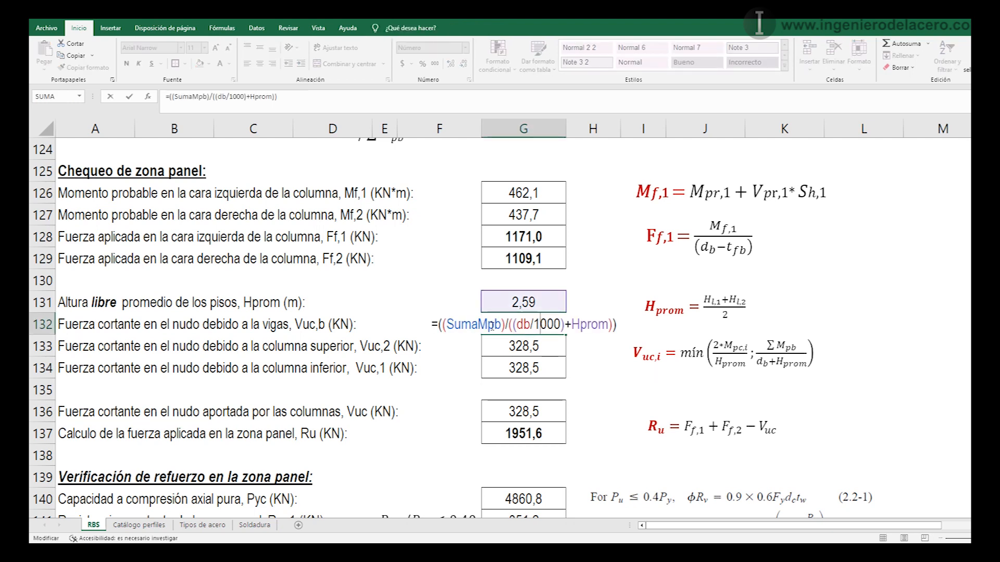
{"action": "scroll", "coordinate": [493, 327], "scroll_direction": "up", "scroll_amount": 1}
{"action": "scroll", "coordinate": [521, 209], "scroll_direction": "up", "scroll_amount": 1}
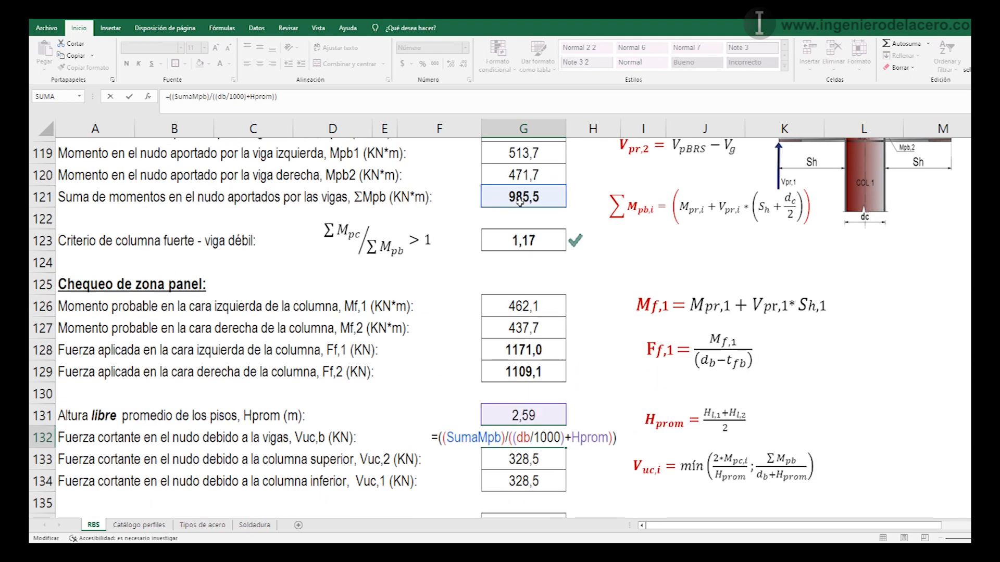
{"action": "scroll", "coordinate": [522, 215], "scroll_direction": "down", "scroll_amount": 2}
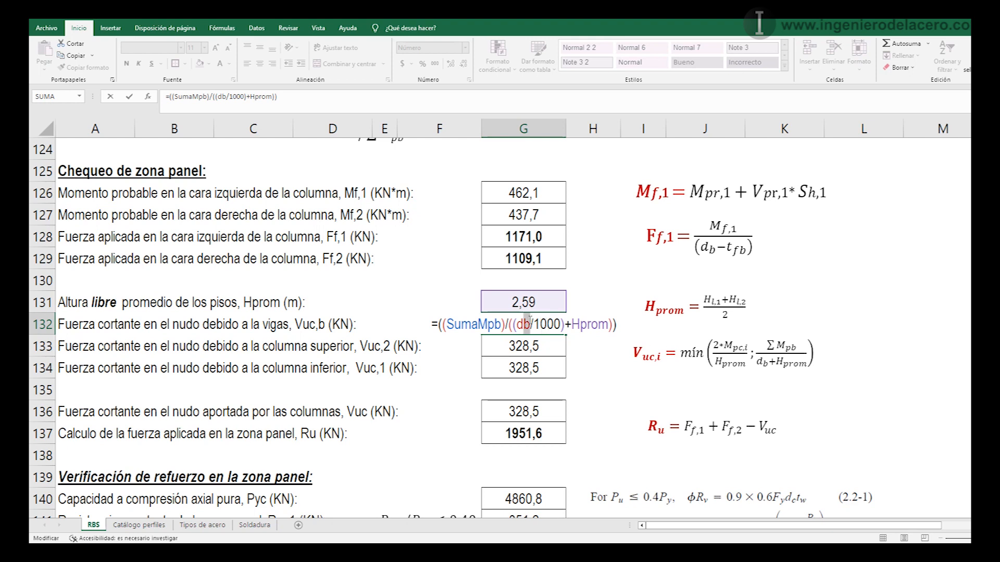
{"action": "key", "text": "Return"}
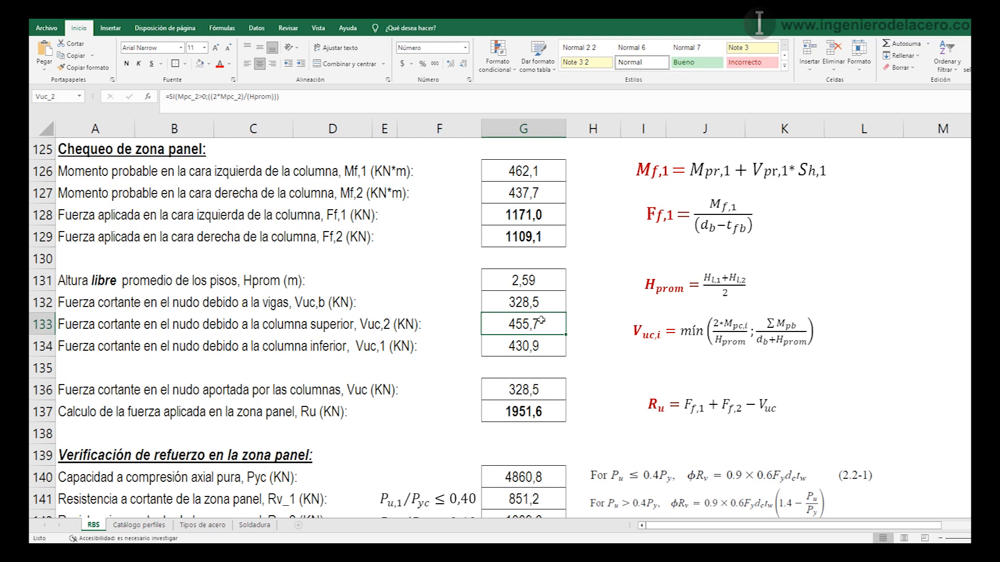
- Trace Mpc_2 in the upper column shear formula Vuc,2 in G133 and add 0 as the SI function's value if false
{"action": "double_click", "coordinate": [540, 323]}
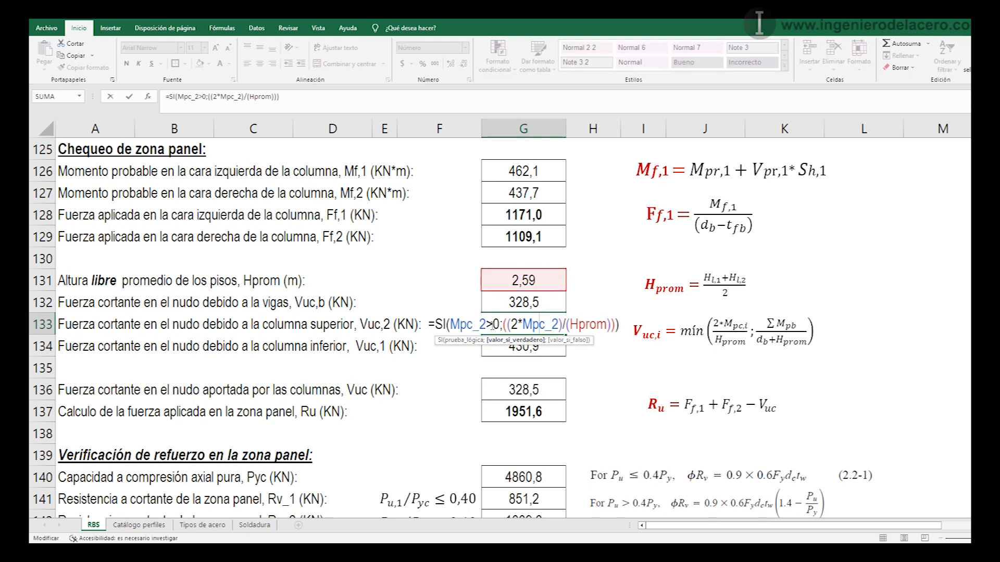
{"action": "scroll", "coordinate": [502, 321], "scroll_direction": "up", "scroll_amount": 5}
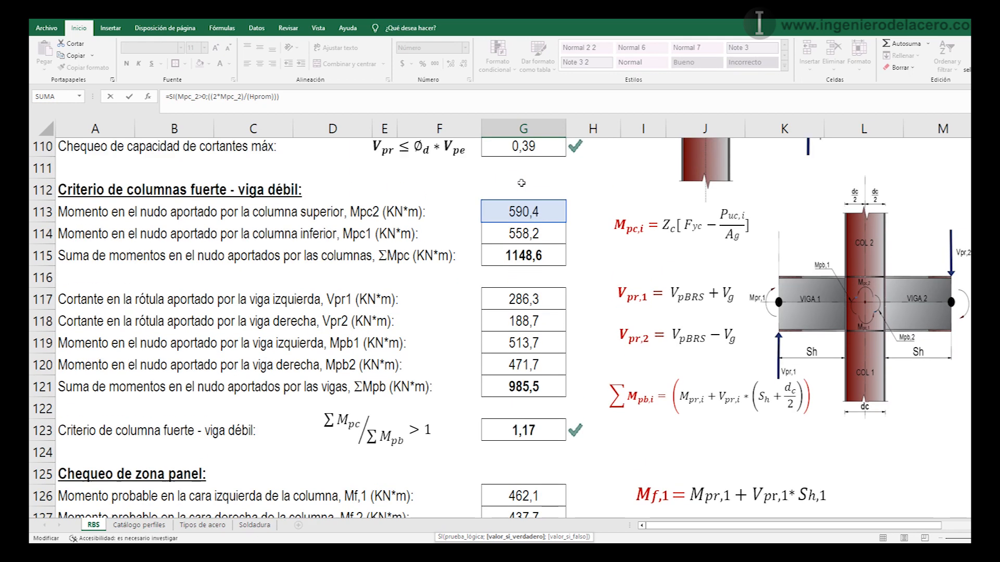
{"action": "scroll", "coordinate": [533, 211], "scroll_direction": "down", "scroll_amount": 5}
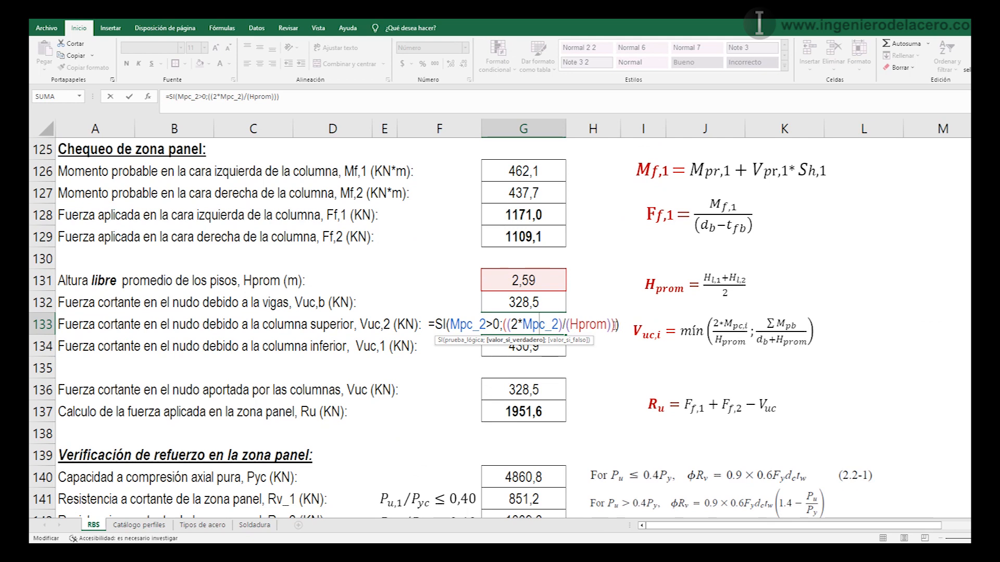
{"action": "left_click", "coordinate": [615, 324]}
{"action": "type", "text": ";0"}
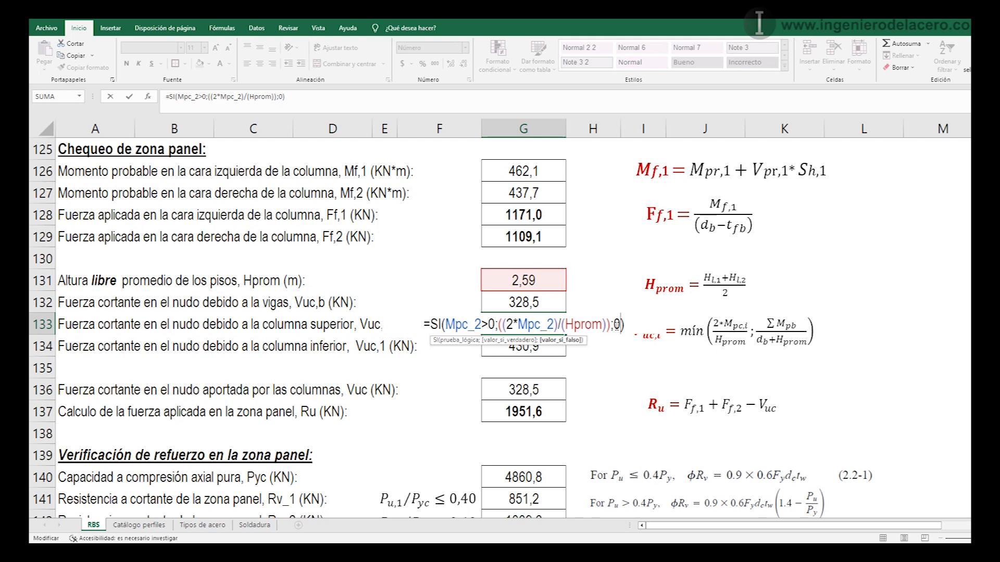
{"action": "key", "text": "Return"}
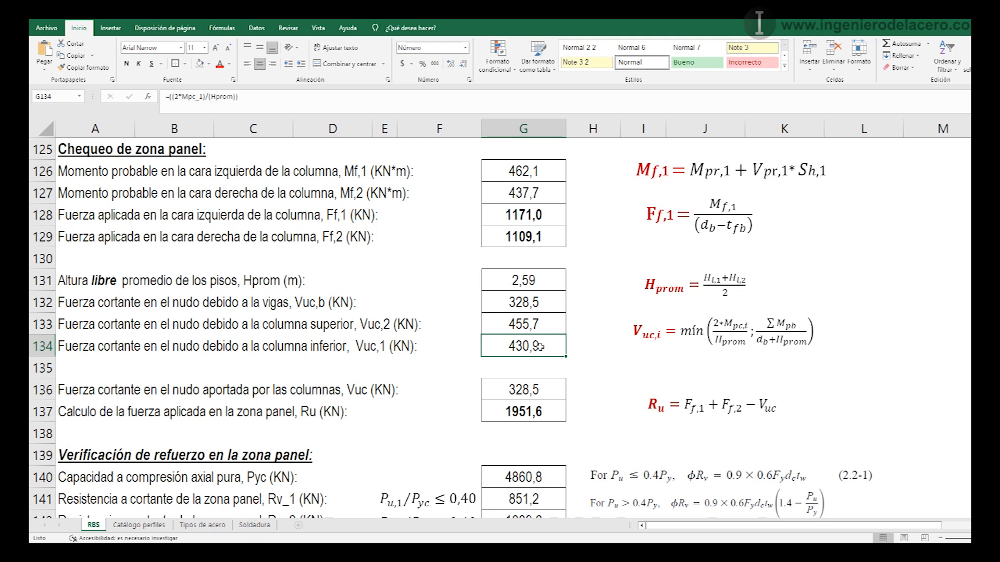
- Inspect the lower column shear formula Vuc,1 in G134 and the MIN formula for the joint shear Vuc in G136
{"action": "double_click", "coordinate": [539, 346]}
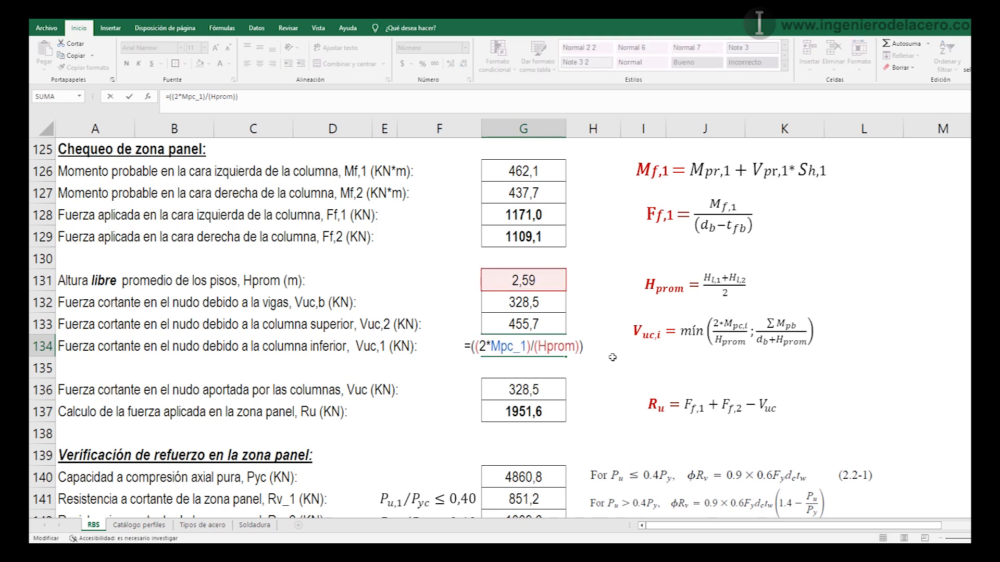
{"action": "key", "text": "Return"}
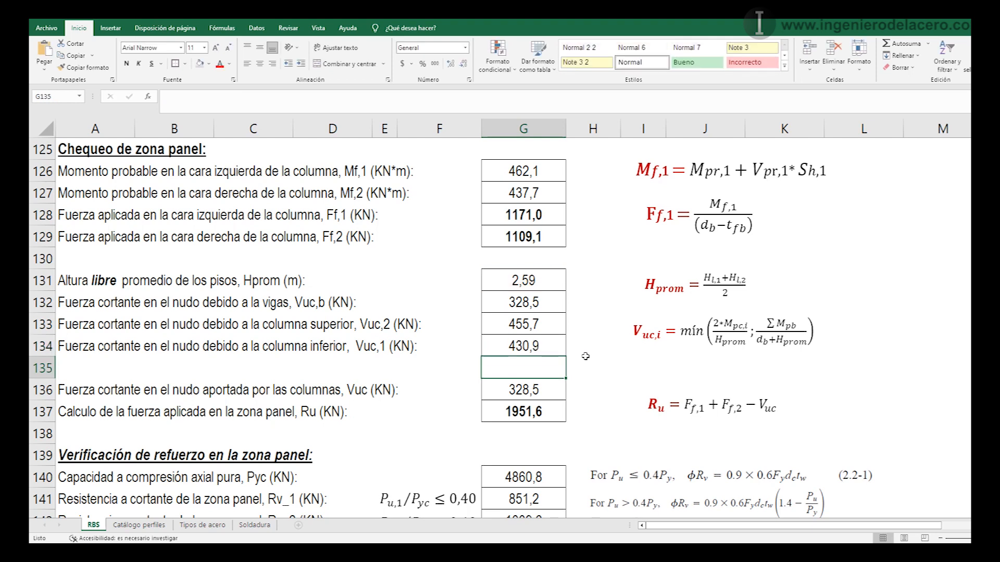
{"action": "double_click", "coordinate": [530, 389]}
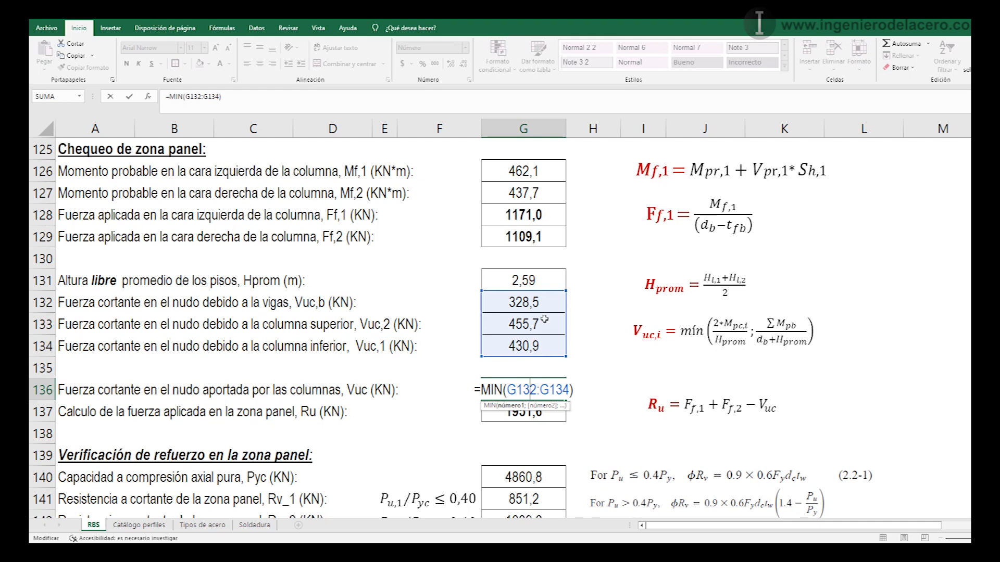
{"action": "key", "text": "ctrl+Return"}
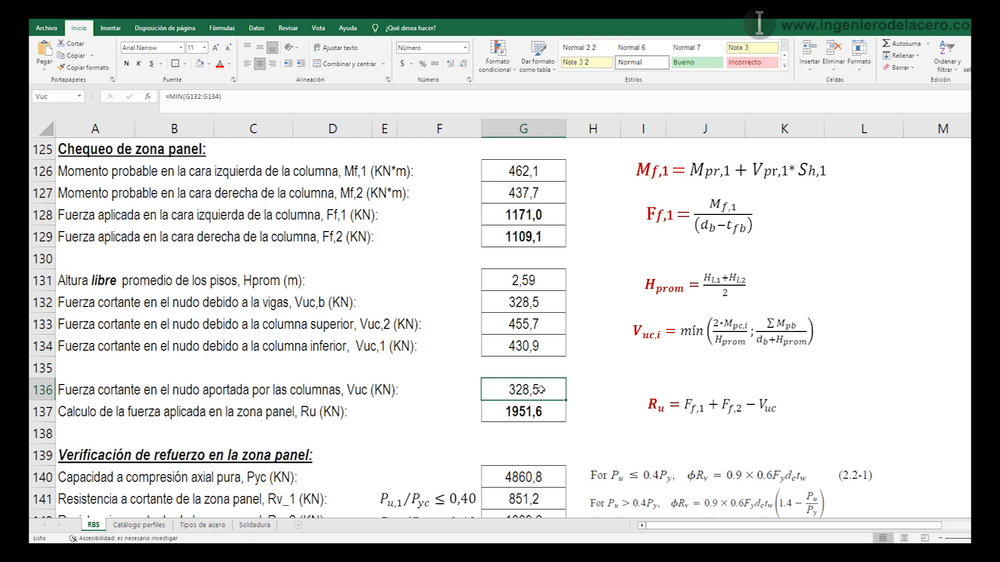
- Inspect the panel zone applied force formula Ru in G137, tracing its references to Ff_1, Ff_2 and Vuc
{"action": "scroll", "coordinate": [537, 416], "scroll_direction": "down", "scroll_amount": 1}
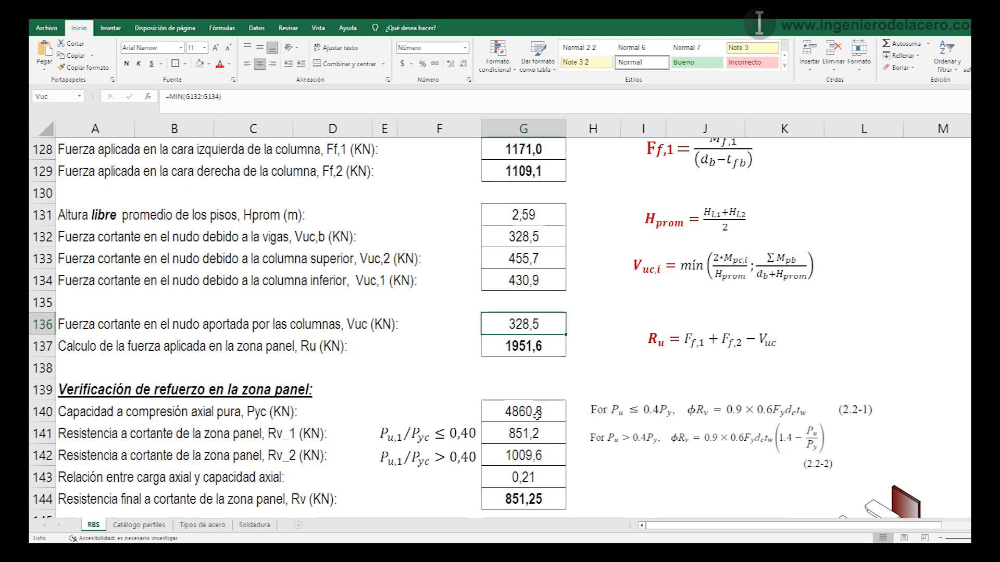
{"action": "left_click", "coordinate": [521, 345]}
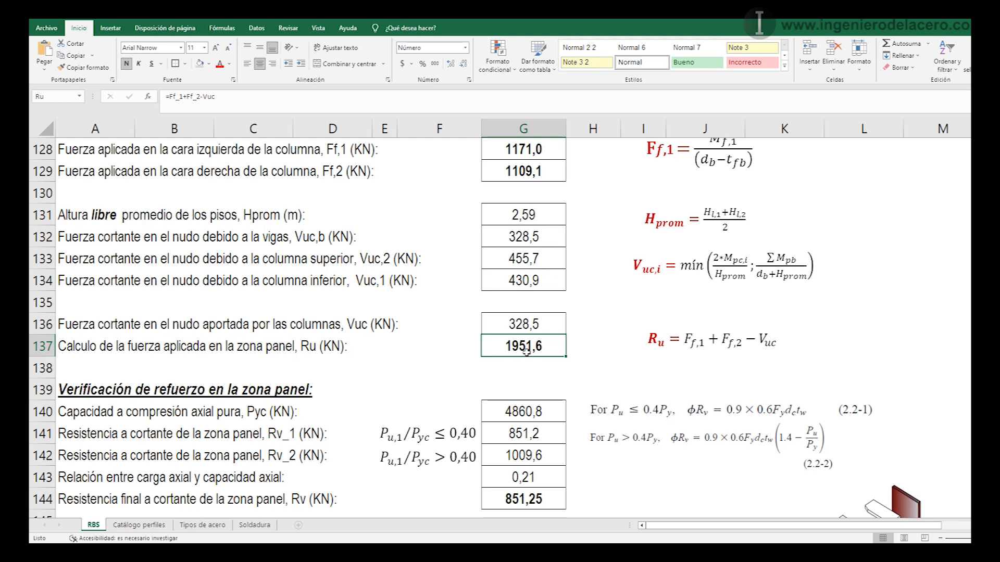
{"action": "double_click", "coordinate": [525, 348]}
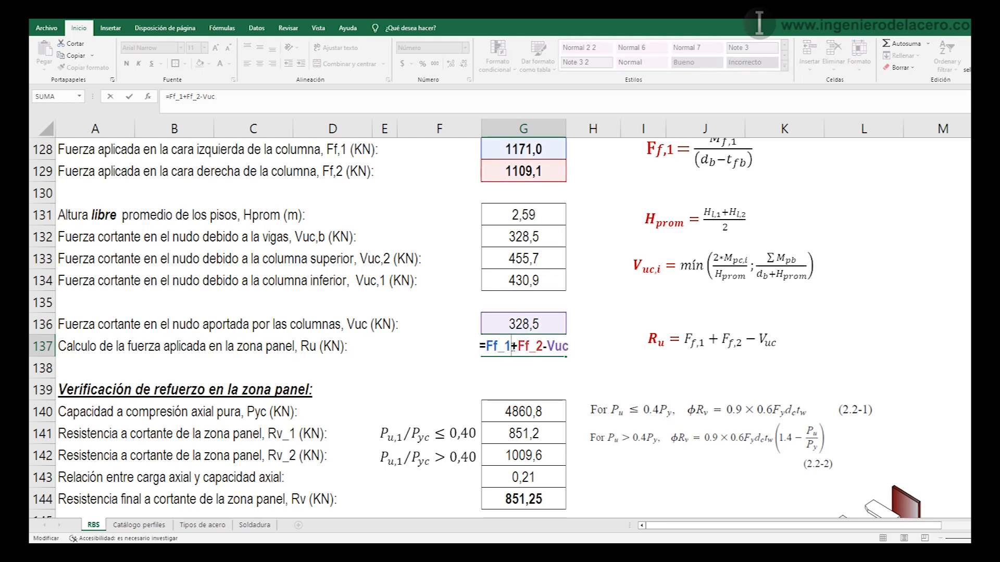
{"action": "scroll", "coordinate": [521, 300], "scroll_direction": "up", "scroll_amount": 1}
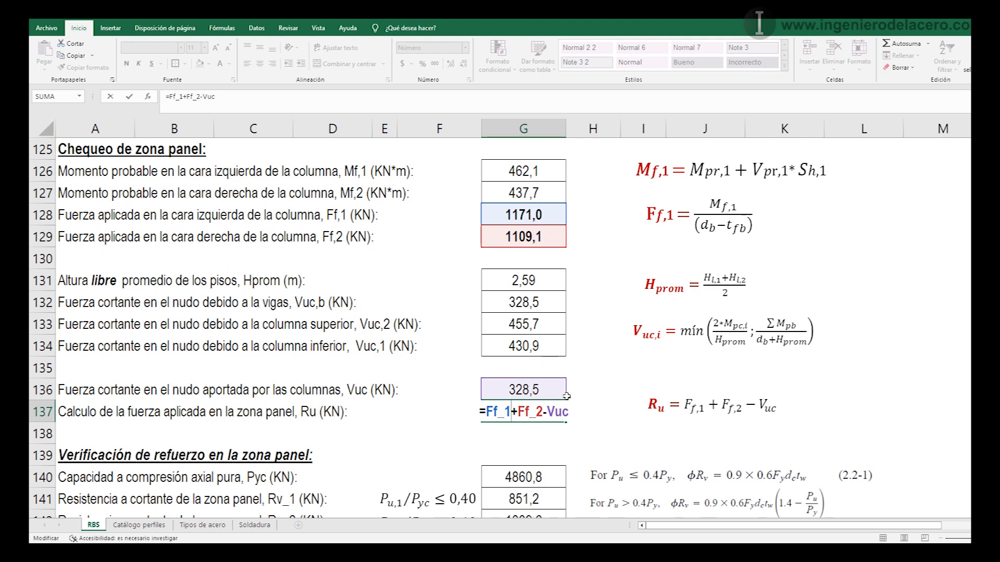
{"action": "scroll", "coordinate": [552, 415], "scroll_direction": "down", "scroll_amount": 1}
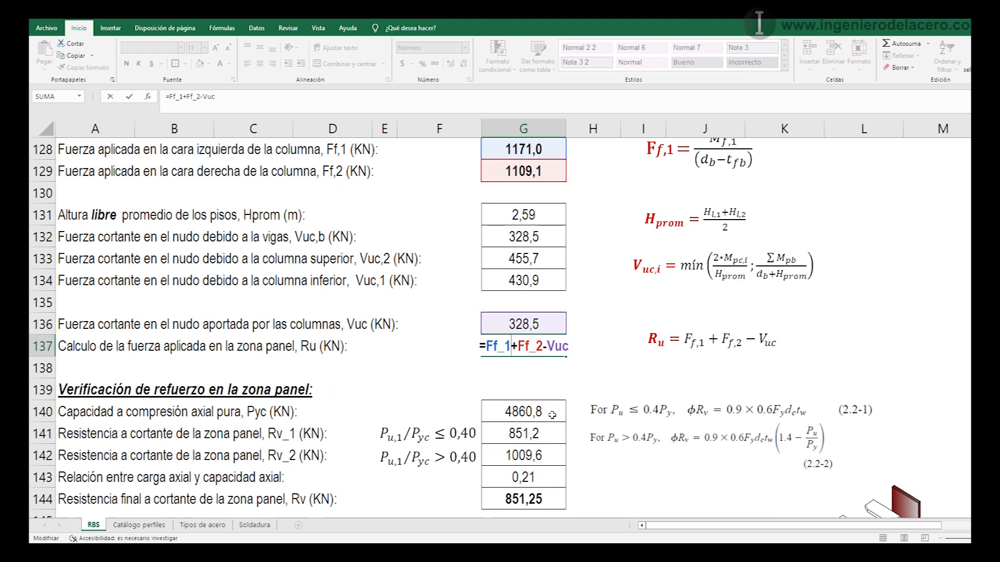
{"action": "key", "text": "Return"}
{"action": "left_click", "coordinate": [552, 347]}
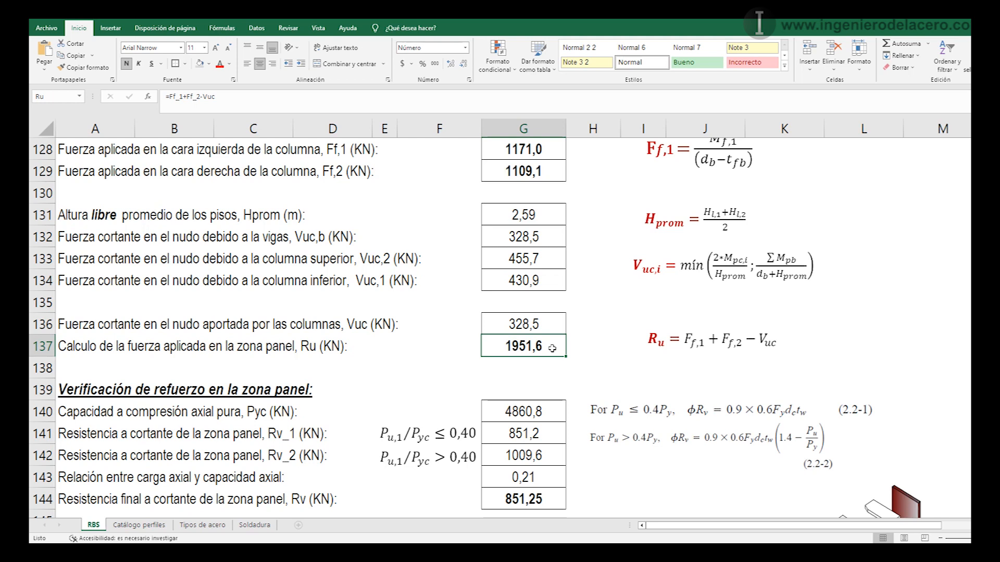
- Inspect the column's pure axial compression capacity formula Pyc in G140
{"action": "scroll", "coordinate": [552, 348], "scroll_direction": "down", "scroll_amount": 2}
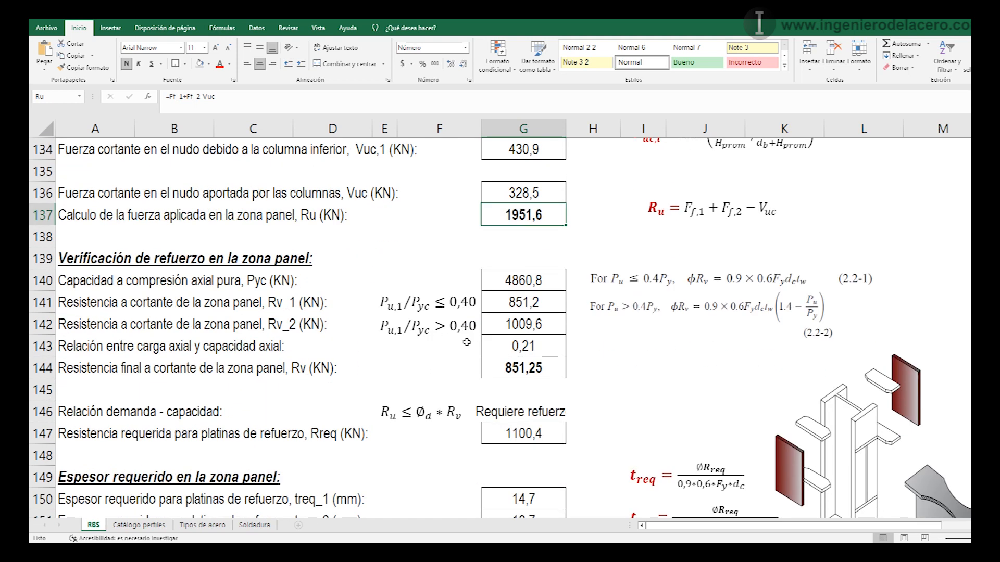
{"action": "scroll", "coordinate": [486, 342], "scroll_direction": "down", "scroll_amount": 1}
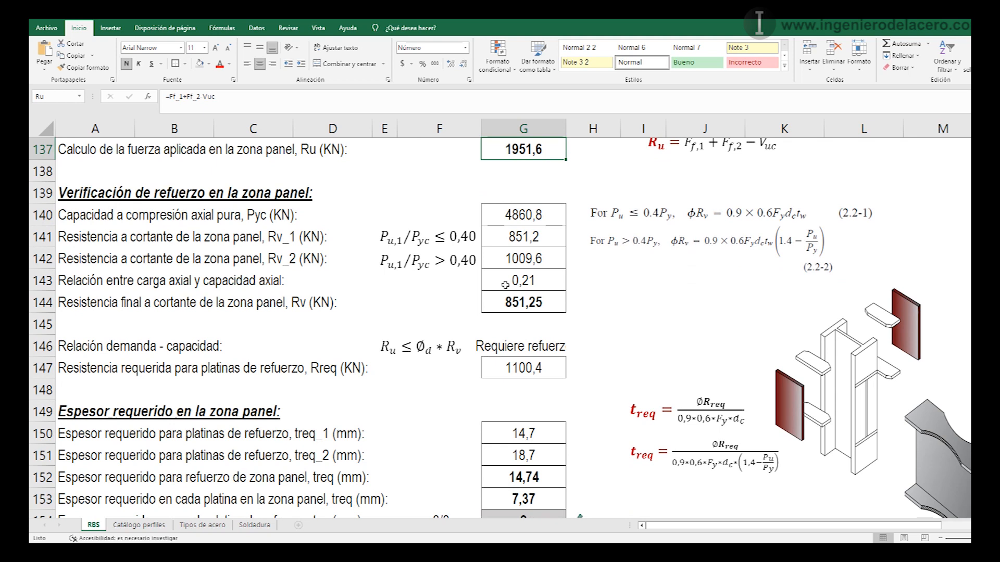
{"action": "scroll", "coordinate": [513, 284], "scroll_direction": "up", "scroll_amount": 1}
{"action": "double_click", "coordinate": [516, 282]}
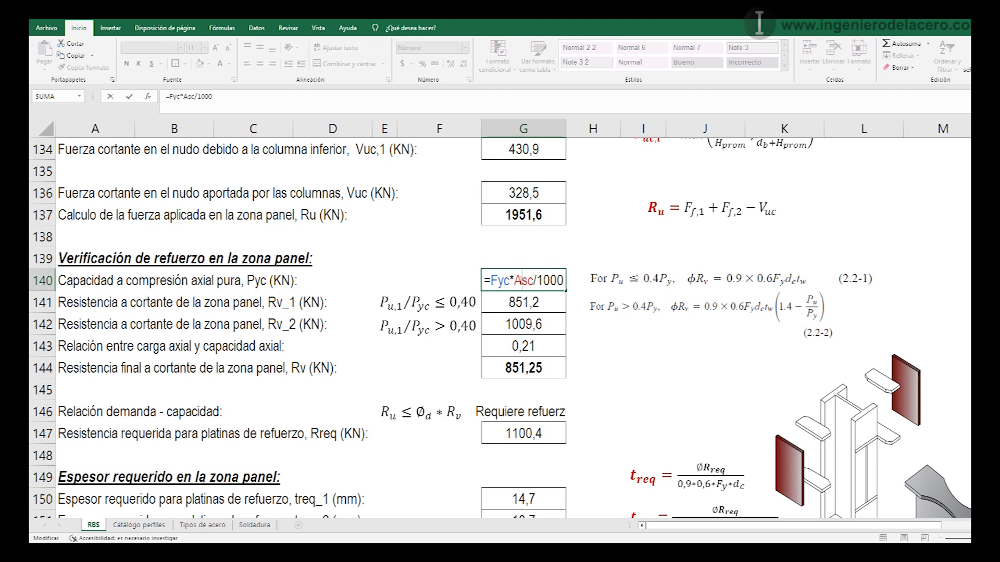
- Inspect the panel zone shear resistance formulas Rv_1 in G141 and Rv_2 in G142, comparing them with equations 2.2-1 and 2.2-2
{"action": "left_click", "coordinate": [525, 293]}
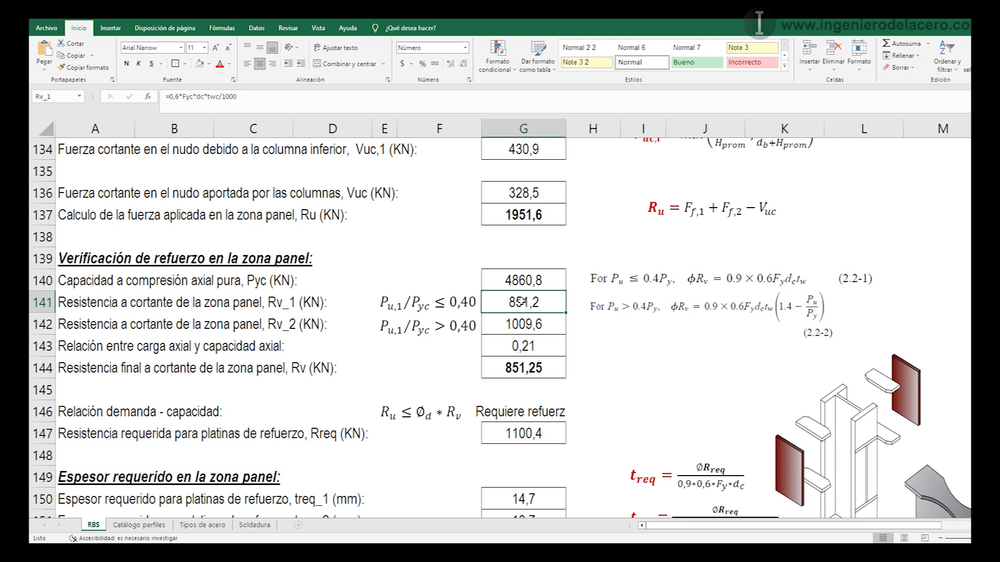
{"action": "key", "text": "F2"}
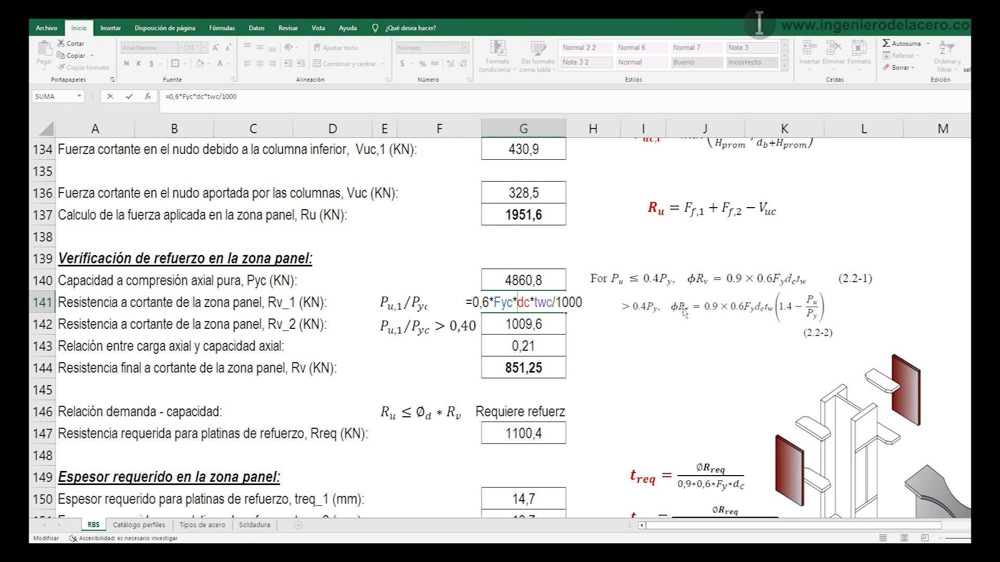
{"action": "left_click", "coordinate": [540, 323]}
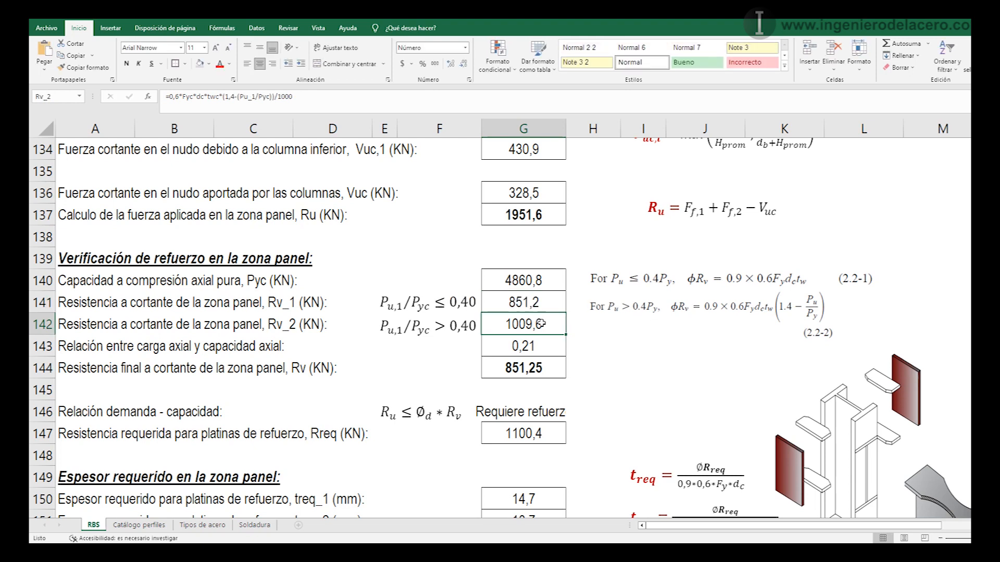
{"action": "double_click", "coordinate": [540, 323]}
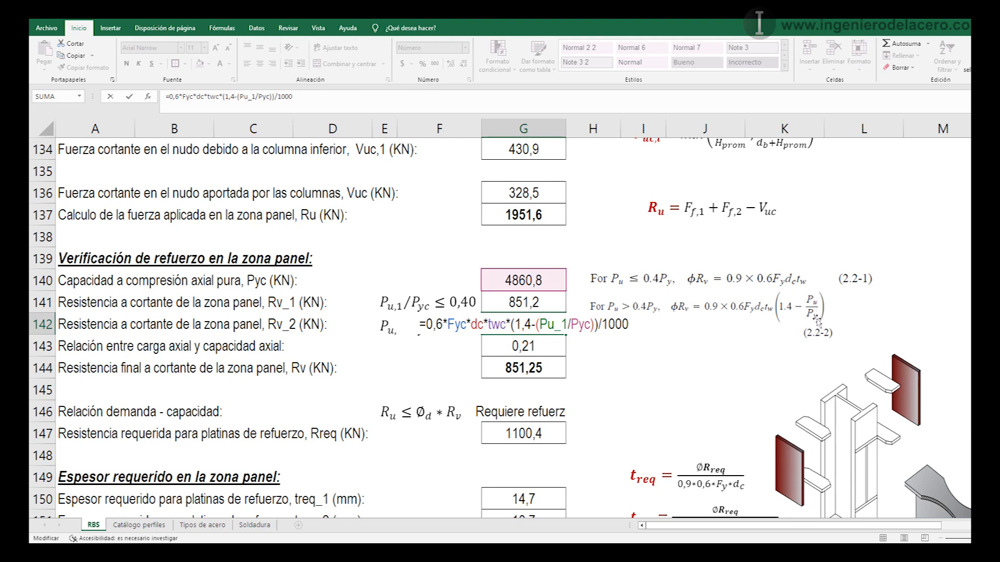
{"action": "key", "text": "Return"}
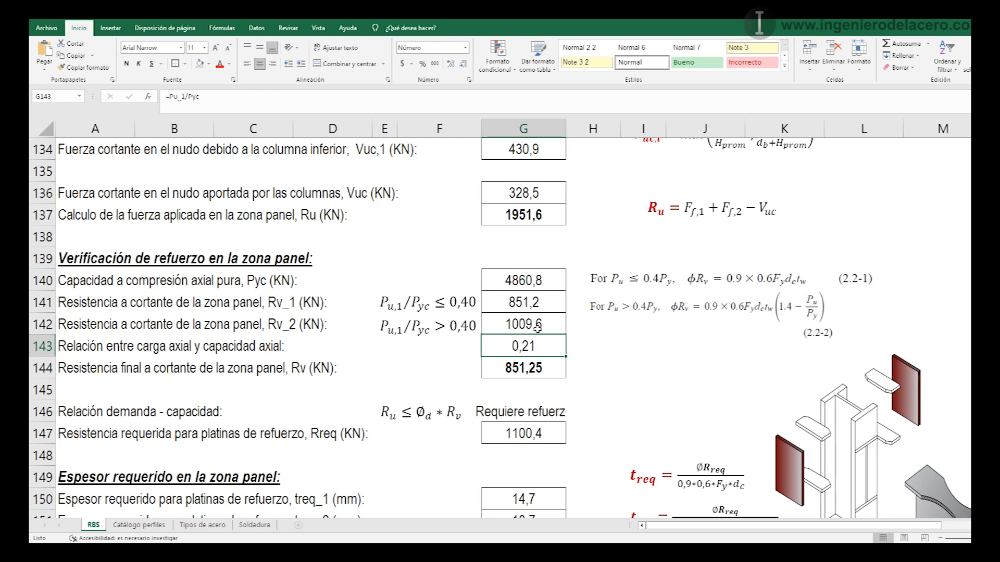
- Inspect the axial load ratio formula in G143 and the SI formula selecting the final shear resistance Rv in G144
{"action": "double_click", "coordinate": [535, 344]}
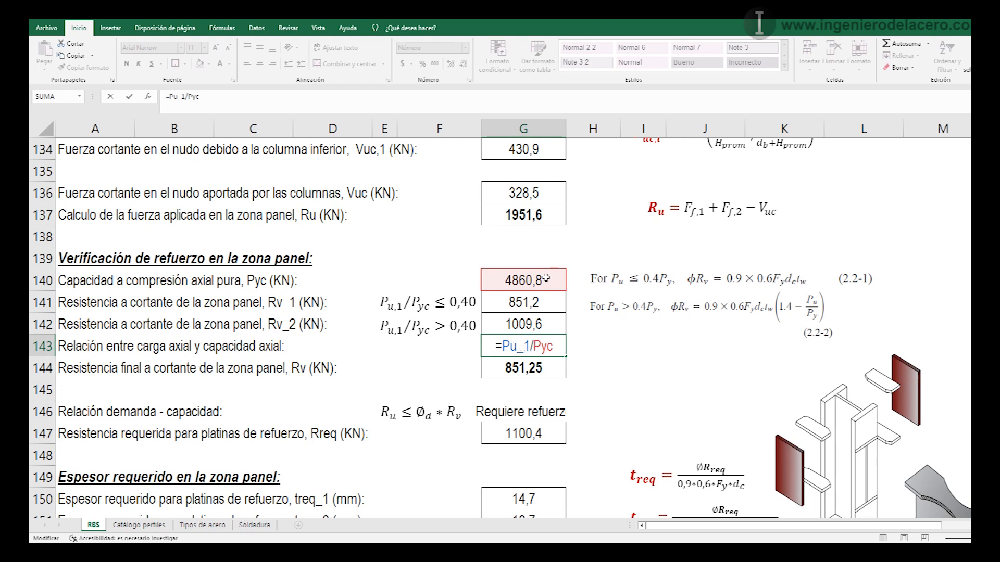
{"action": "key", "text": "ctrl+Return"}
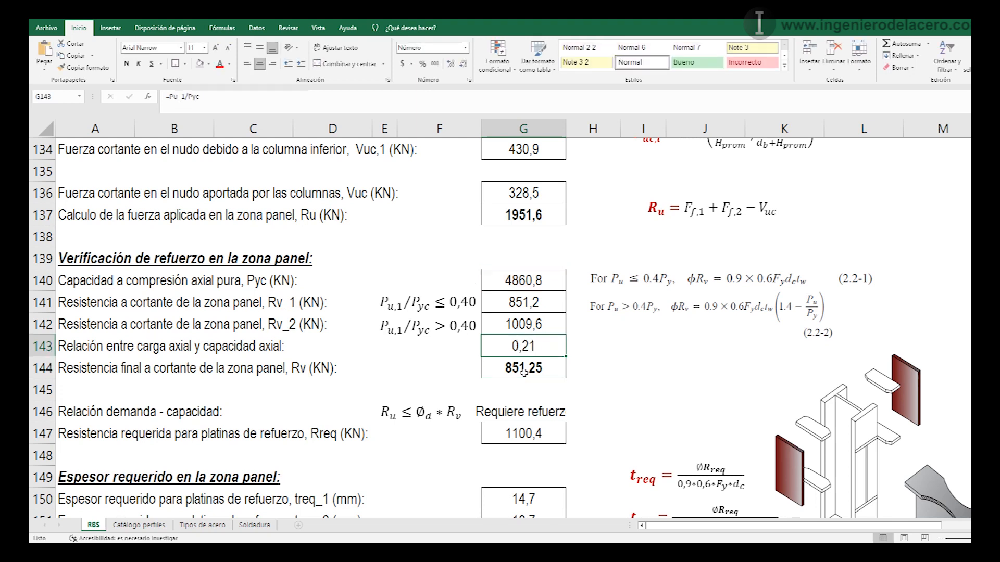
{"action": "double_click", "coordinate": [524, 369]}
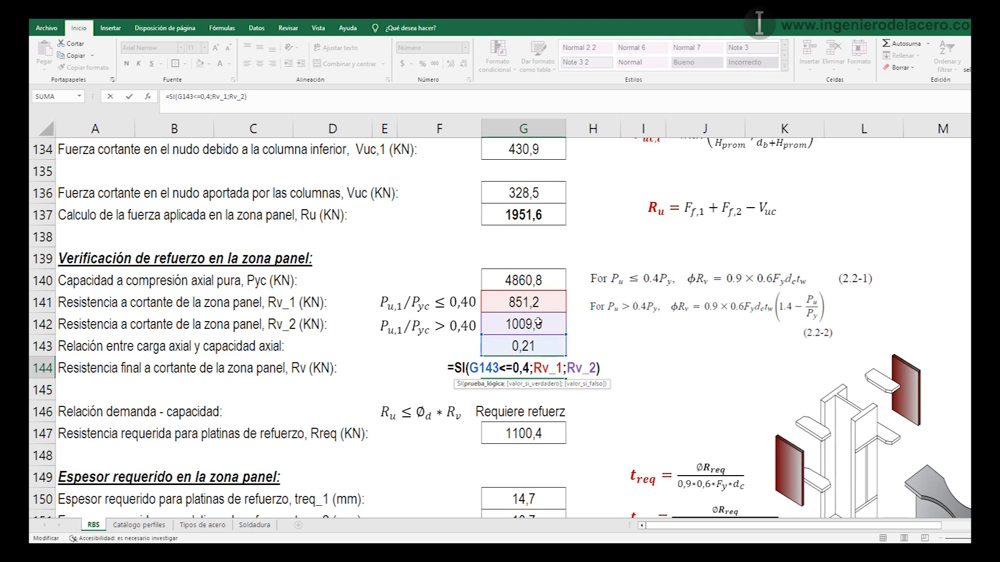
{"action": "key", "text": "Return"}
{"action": "left_click", "coordinate": [547, 365]}
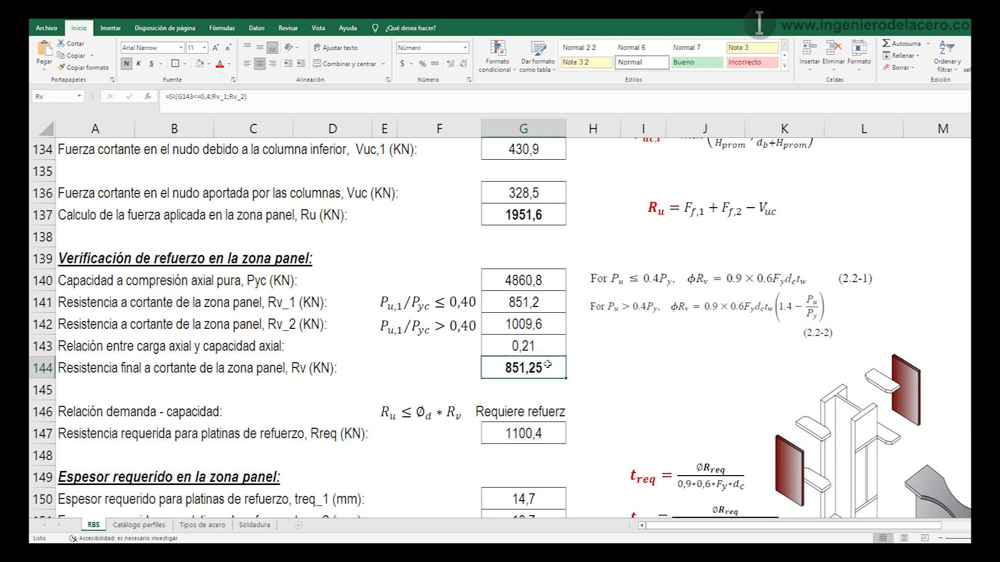
- Review Ru in G137 and inspect the demand–capacity SI formula in G146 that compares it with Fid*Rv
{"action": "left_click", "coordinate": [543, 214]}
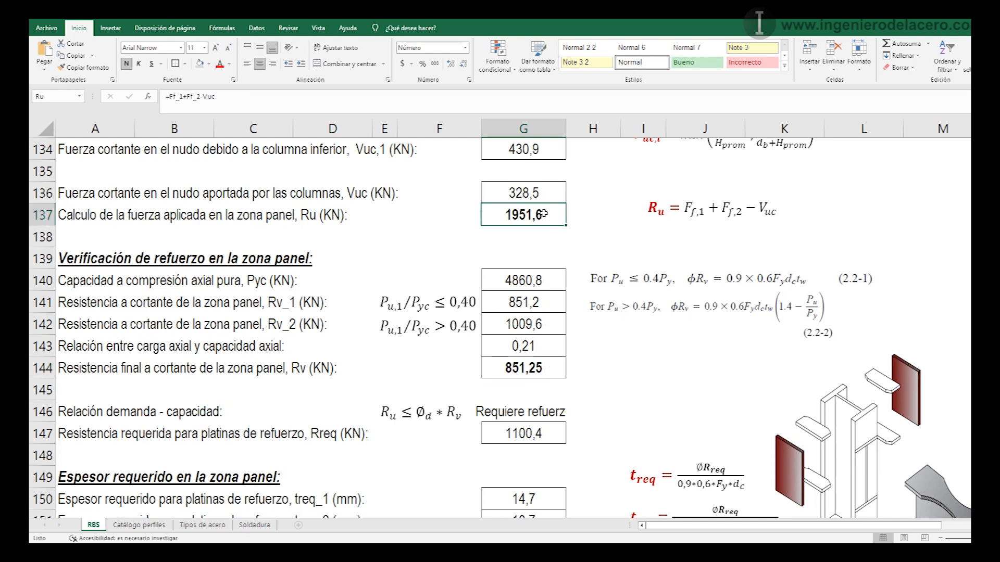
{"action": "double_click", "coordinate": [542, 408]}
{"action": "scroll", "coordinate": [581, 342], "scroll_direction": "down", "scroll_amount": 1}
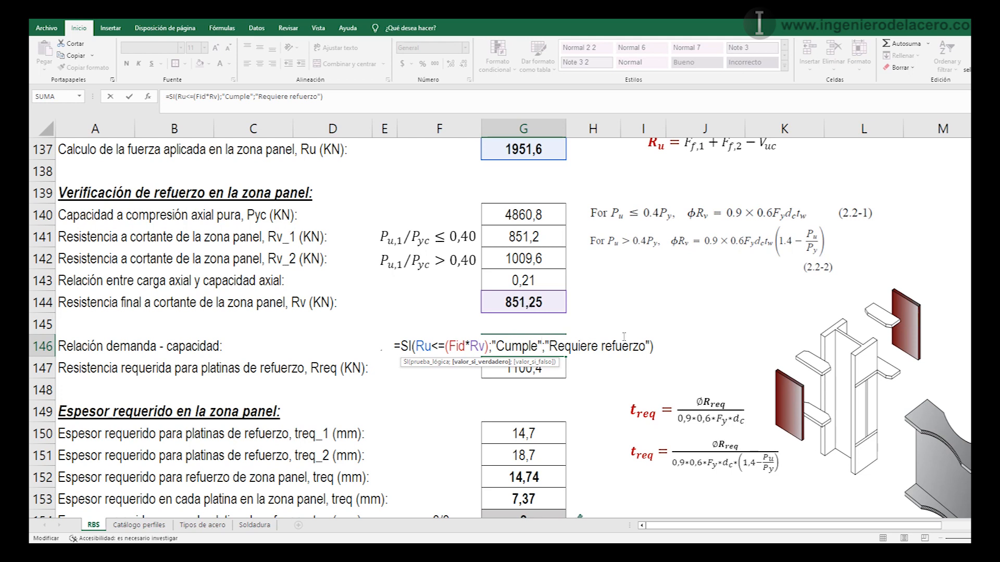
{"action": "key", "text": "Return"}
- Inspect the required reinforcement plate resistance formula Rreq in G147, tracing its references to Ru, Rv and G146
{"action": "scroll", "coordinate": [578, 320], "scroll_direction": "down", "scroll_amount": 1}
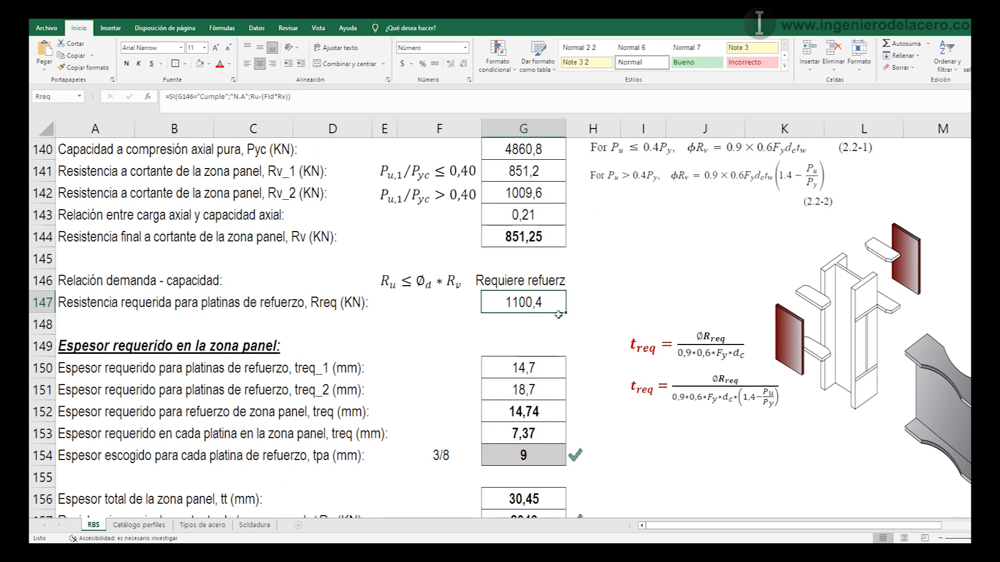
{"action": "scroll", "coordinate": [542, 302], "scroll_direction": "up", "scroll_amount": 1}
{"action": "double_click", "coordinate": [542, 362]}
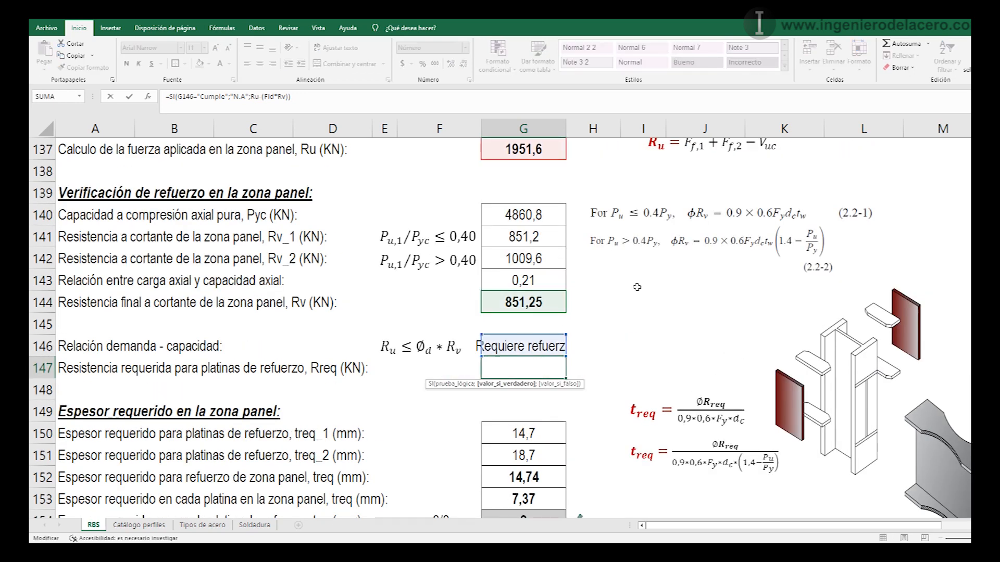
{"action": "scroll", "coordinate": [542, 363], "scroll_direction": "up", "scroll_amount": 1}
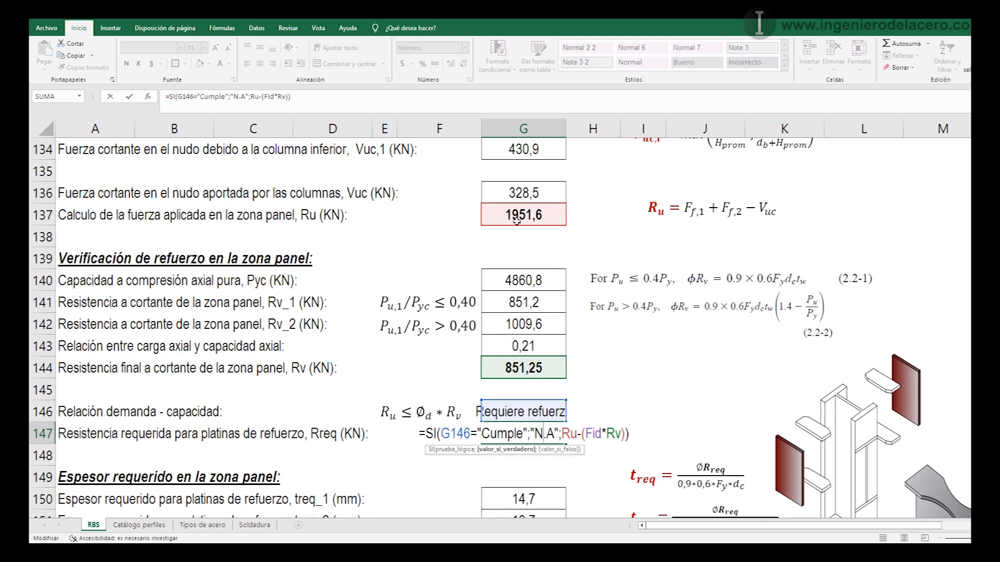
{"action": "scroll", "coordinate": [553, 311], "scroll_direction": "down", "scroll_amount": 1}
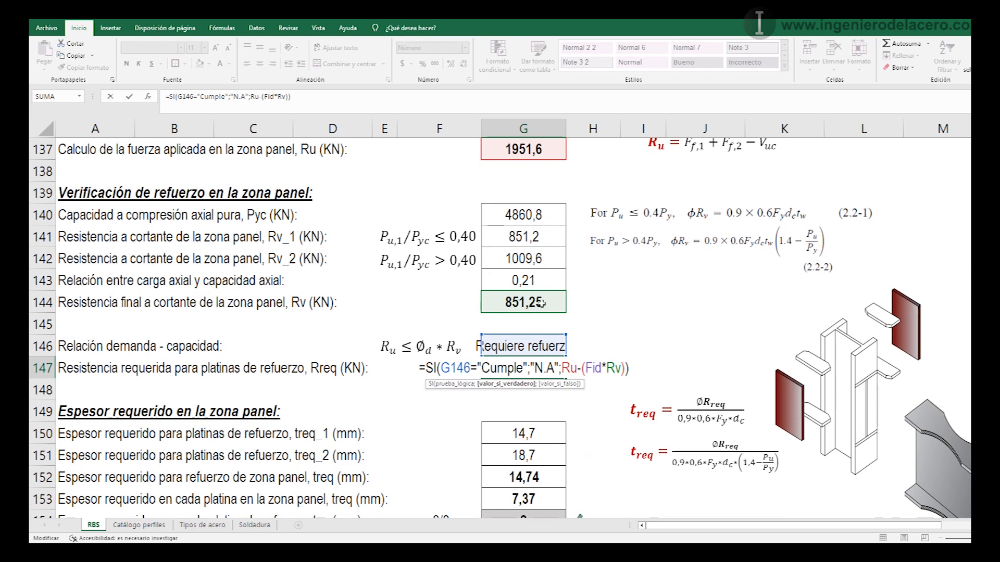
{"action": "key", "text": "Return"}
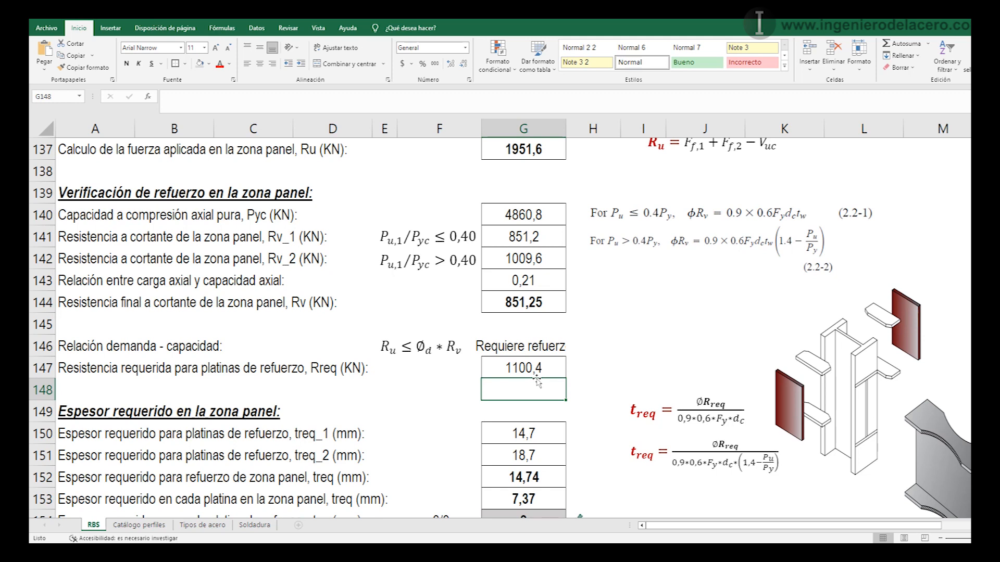
- Compare the required thickness equations treq with the shear resistance equations 2.2-1 and 2.2-2 by highlighting each equation image
{"action": "scroll", "coordinate": [536, 382], "scroll_direction": "down", "scroll_amount": 2}
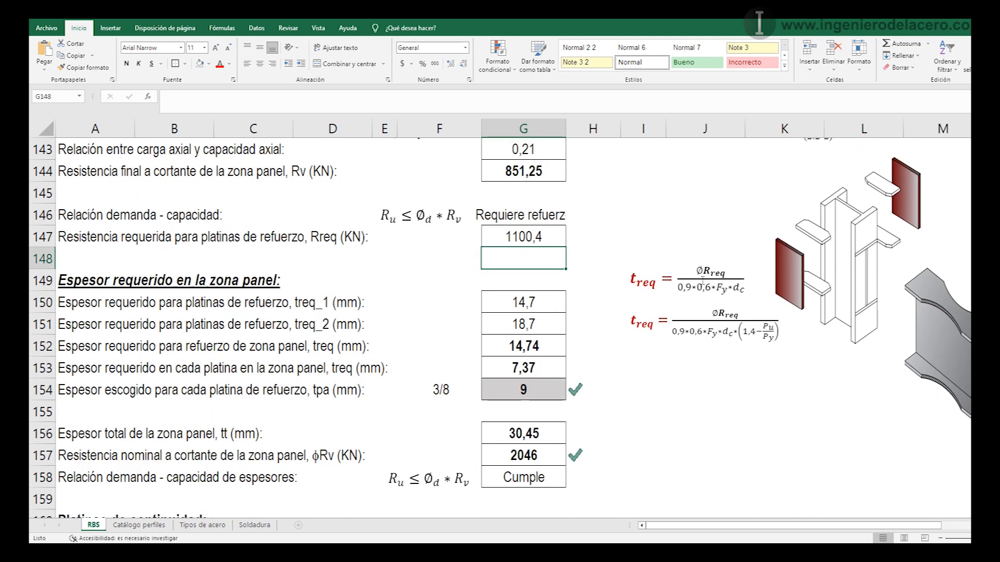
{"action": "scroll", "coordinate": [702, 281], "scroll_direction": "up", "scroll_amount": 4}
{"action": "left_click", "coordinate": [702, 345]}
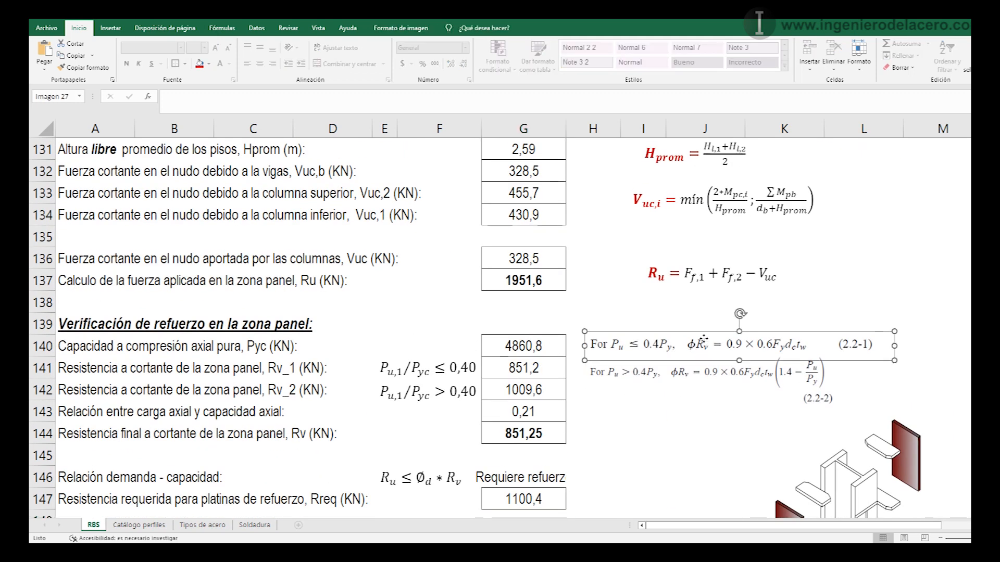
{"action": "left_click", "coordinate": [704, 373]}
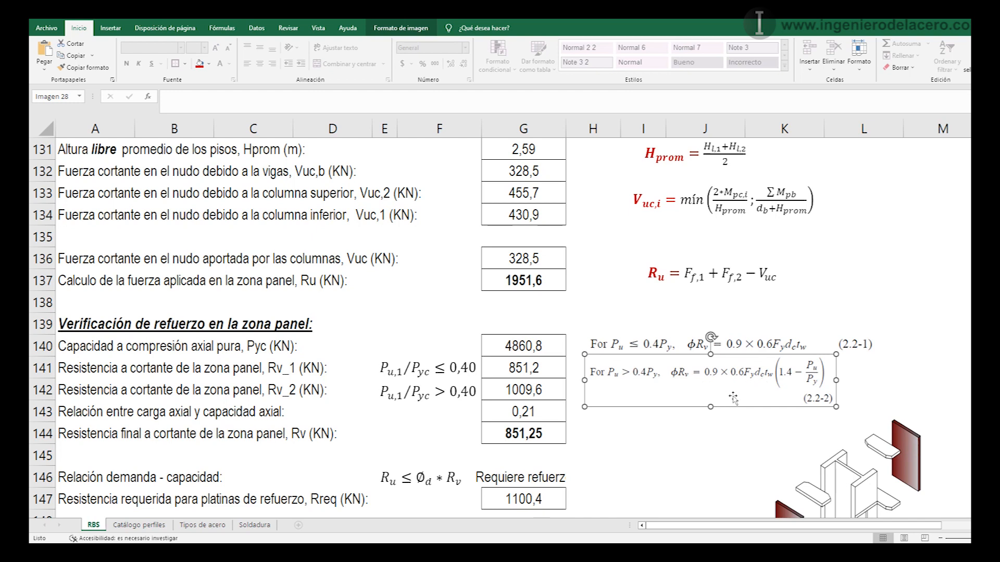
{"action": "scroll", "coordinate": [637, 289], "scroll_direction": "down", "scroll_amount": 4}
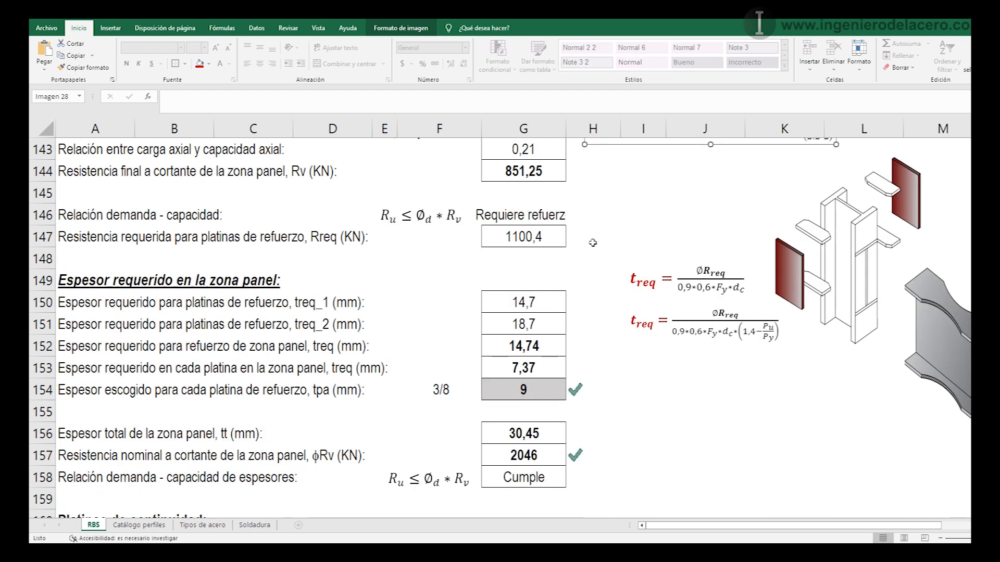
- Inspect the required plate thickness formulas treq_1 in G150 and treq_2 in G151, starting from Rreq in G147 and checking against the treq equations
{"action": "left_click", "coordinate": [530, 241]}
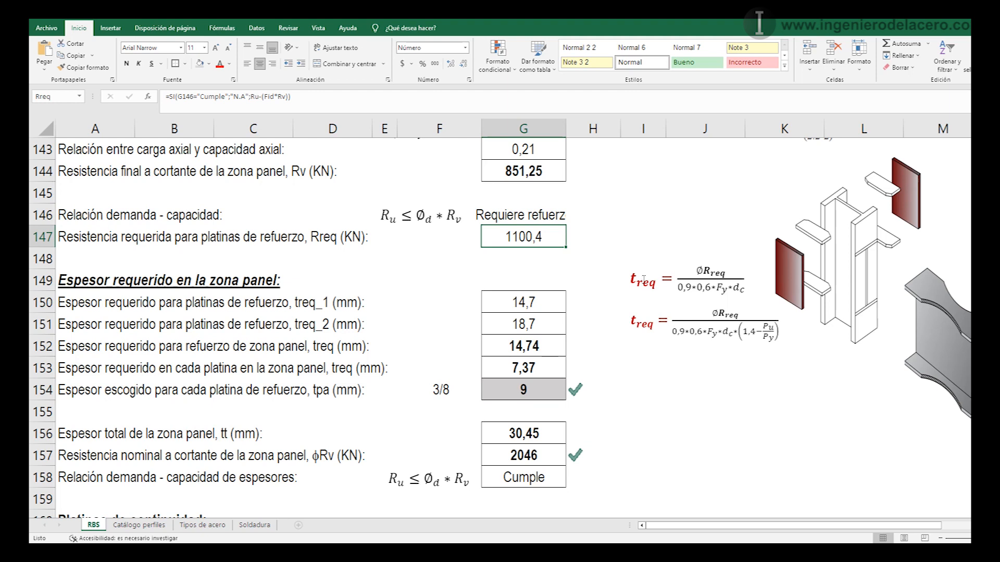
{"action": "double_click", "coordinate": [512, 302]}
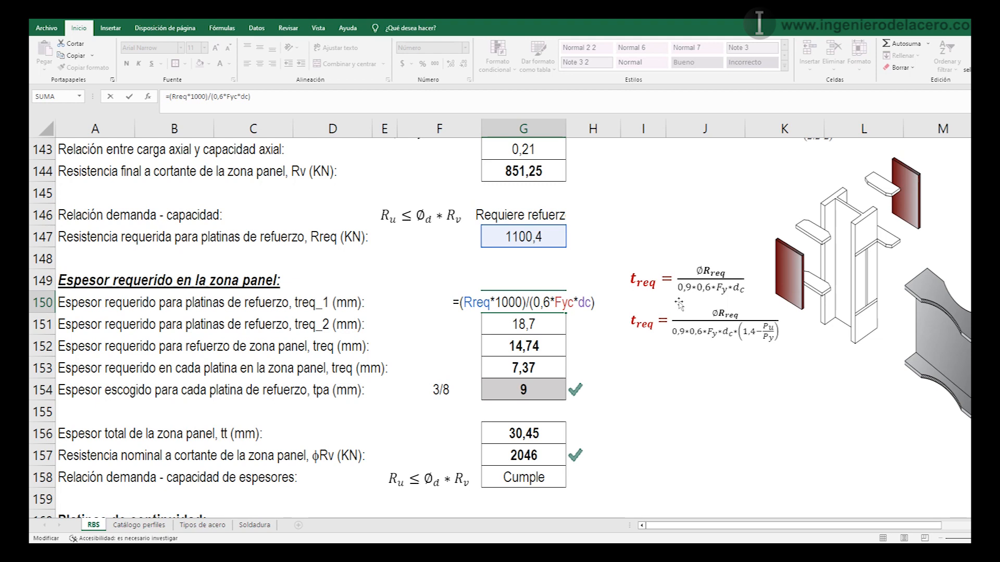
{"action": "left_click", "coordinate": [536, 324]}
{"action": "scroll", "coordinate": [673, 268], "scroll_direction": "down", "scroll_amount": 1}
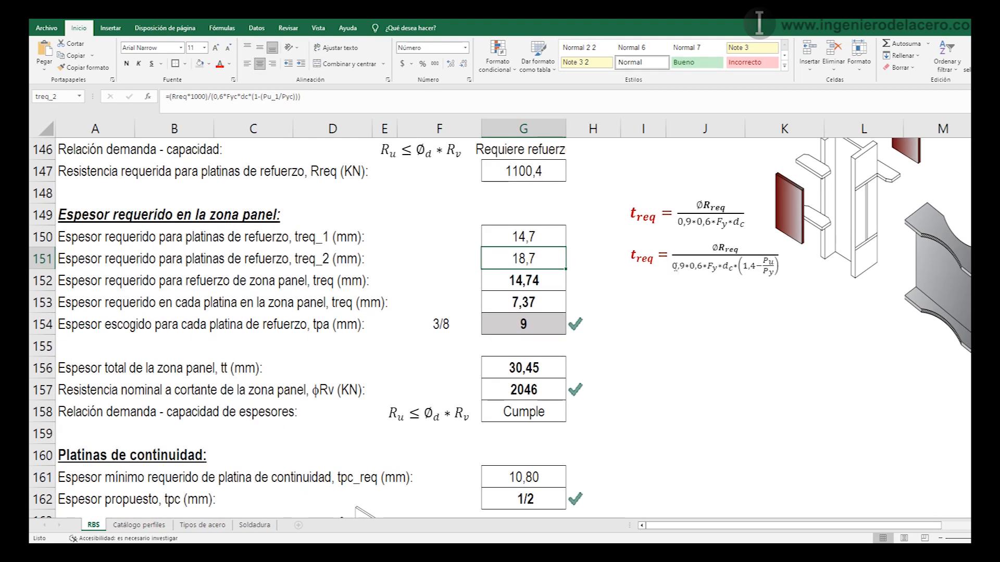
{"action": "double_click", "coordinate": [532, 257]}
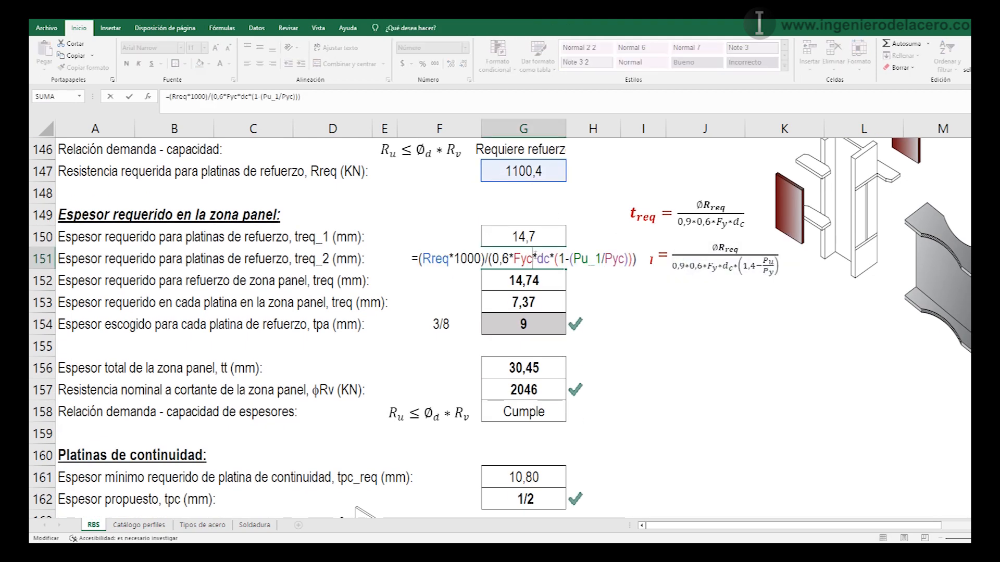
{"action": "key", "text": "Return"}
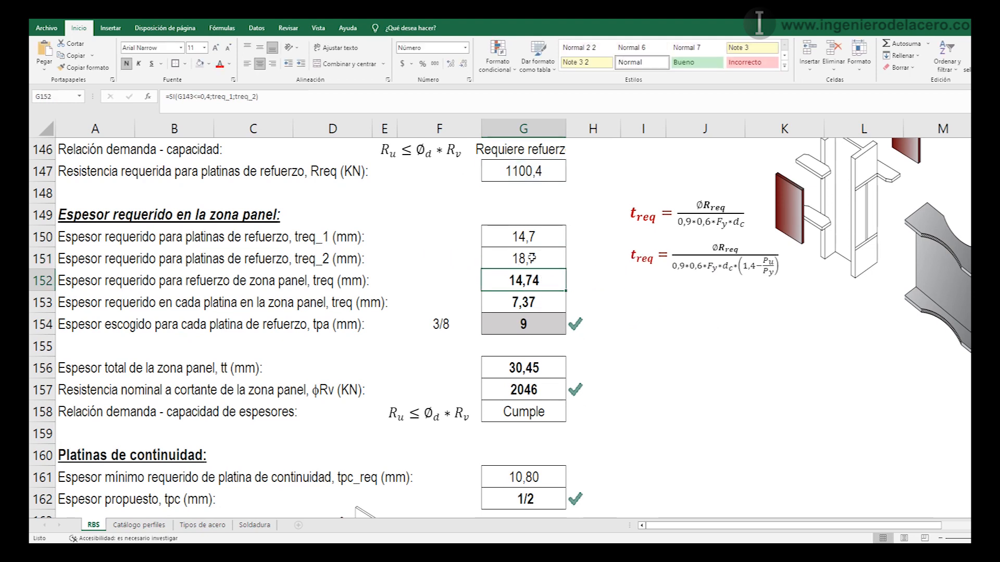
{"action": "left_click", "coordinate": [532, 257]}
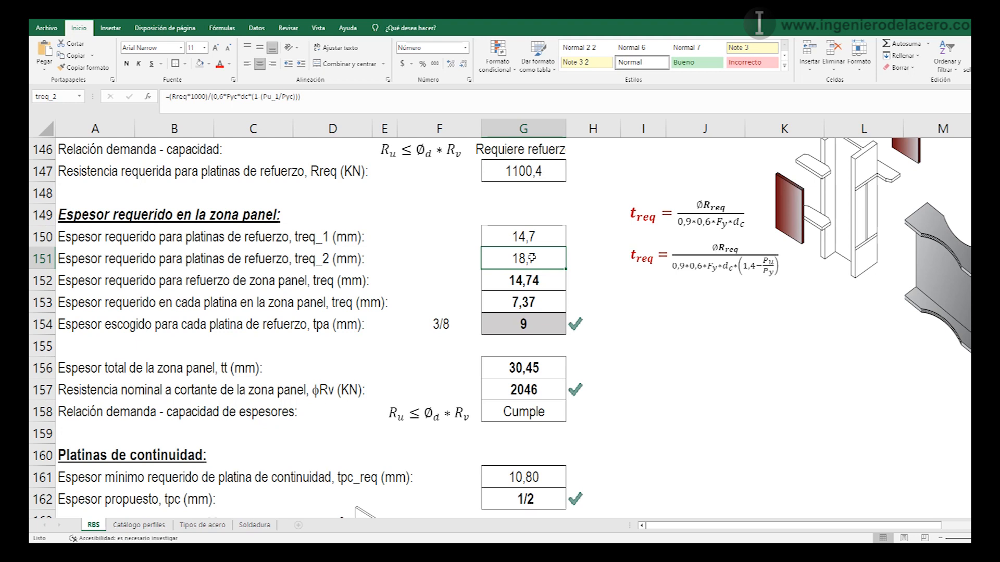
- Inspect the required reinforcement thickness SI formula in G152, tracing its G143 condition and its references to treq_1 and treq_2
{"action": "left_click", "coordinate": [542, 279]}
{"action": "double_click", "coordinate": [542, 278]}
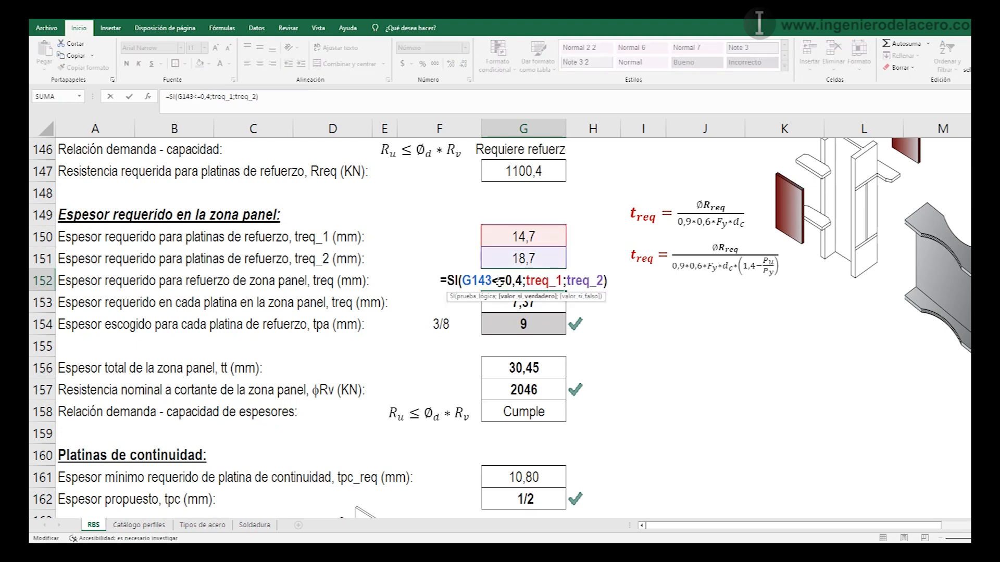
{"action": "scroll", "coordinate": [542, 280], "scroll_direction": "up", "scroll_amount": 3}
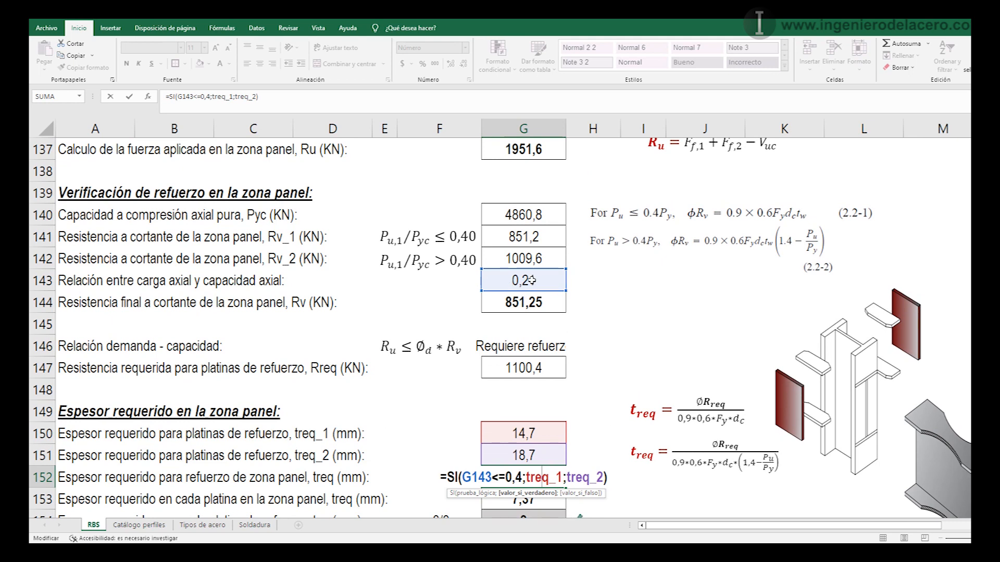
{"action": "scroll", "coordinate": [533, 280], "scroll_direction": "down", "scroll_amount": 1}
{"action": "scroll", "coordinate": [533, 280], "scroll_direction": "down", "scroll_amount": 1}
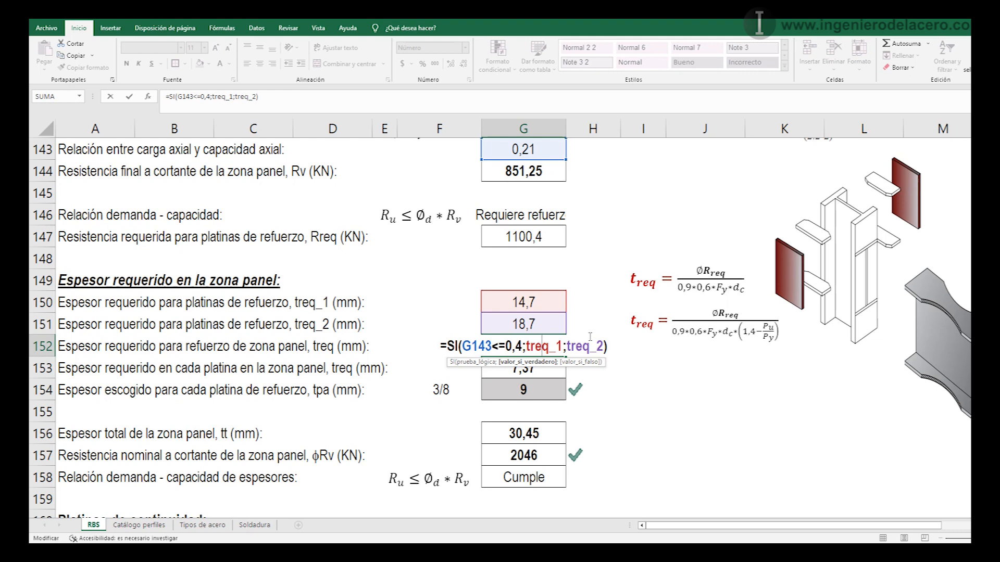
{"action": "scroll", "coordinate": [588, 337], "scroll_direction": "down", "scroll_amount": 1}
{"action": "key", "text": "Return"}
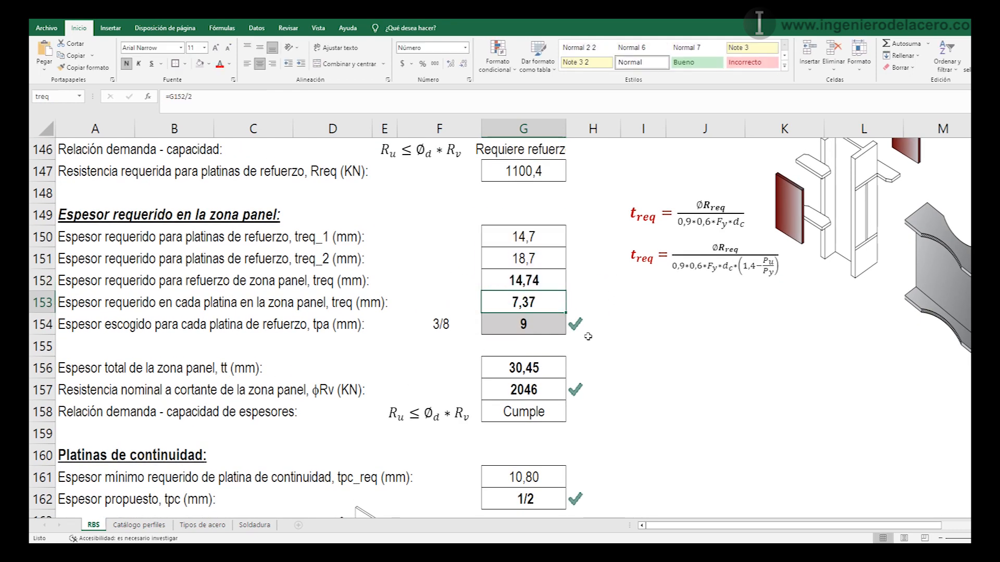
- Inspect the per-plate required thickness formula in G153 and the chosen plate thickness tpa in F154 and G154
{"action": "scroll", "coordinate": [588, 337], "scroll_direction": "up", "scroll_amount": 1}
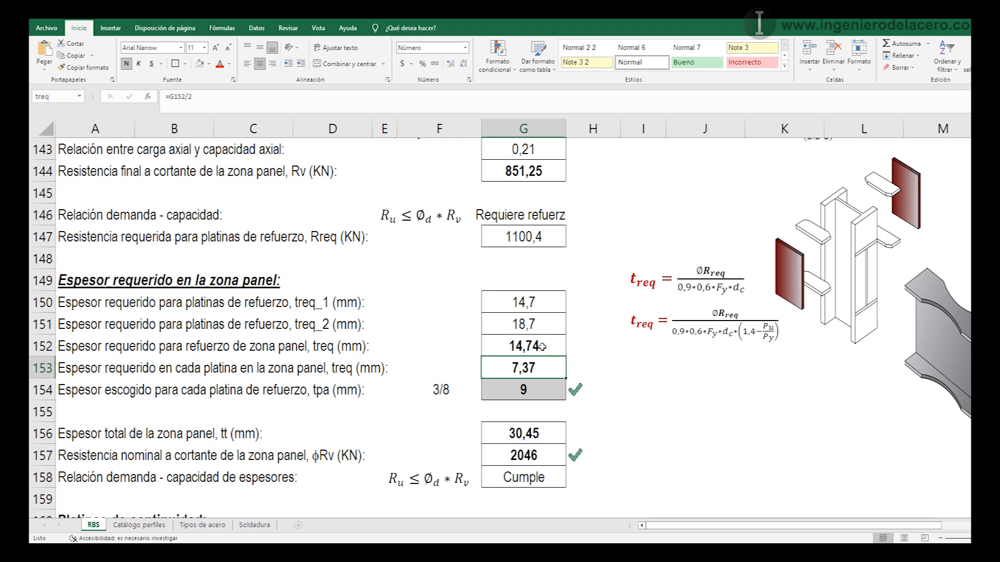
{"action": "double_click", "coordinate": [539, 364]}
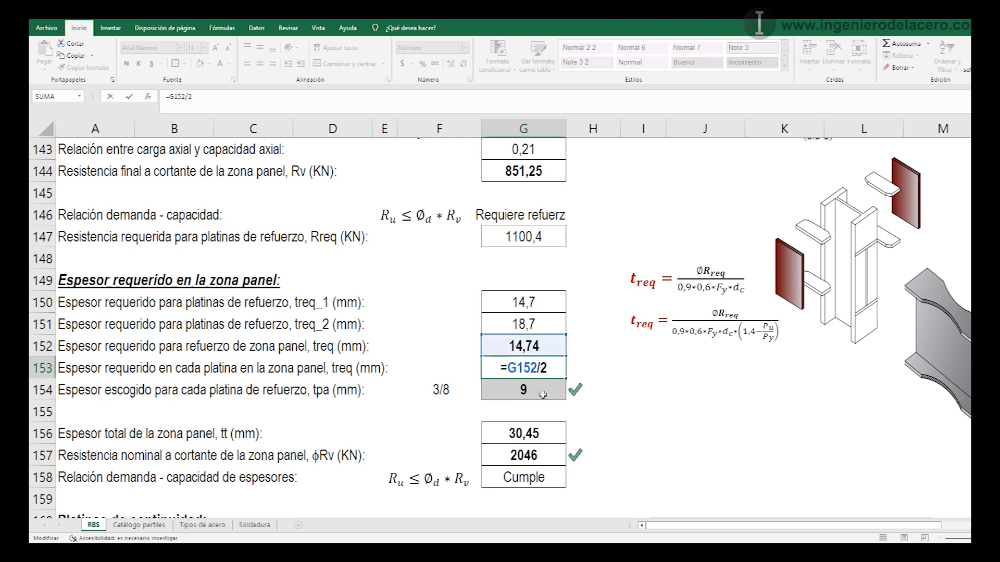
{"action": "key", "text": "Return"}
{"action": "left_click", "coordinate": [540, 371]}
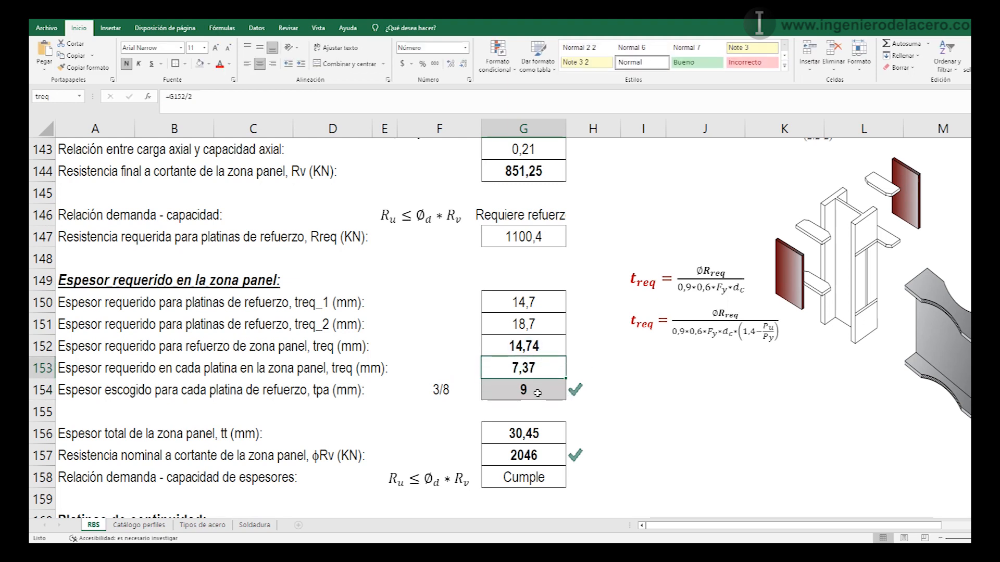
{"action": "left_click", "coordinate": [457, 387]}
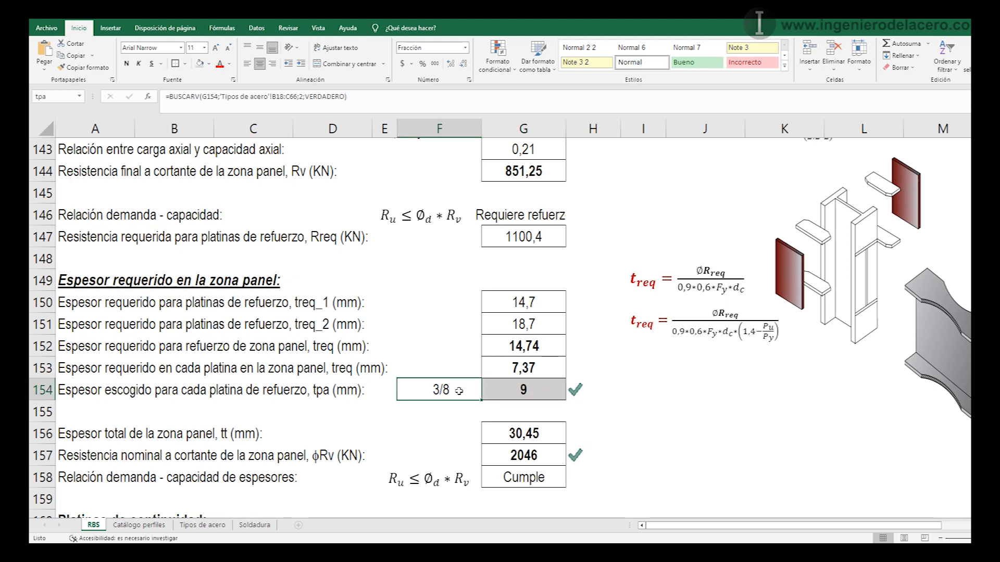
{"action": "left_click", "coordinate": [542, 389]}
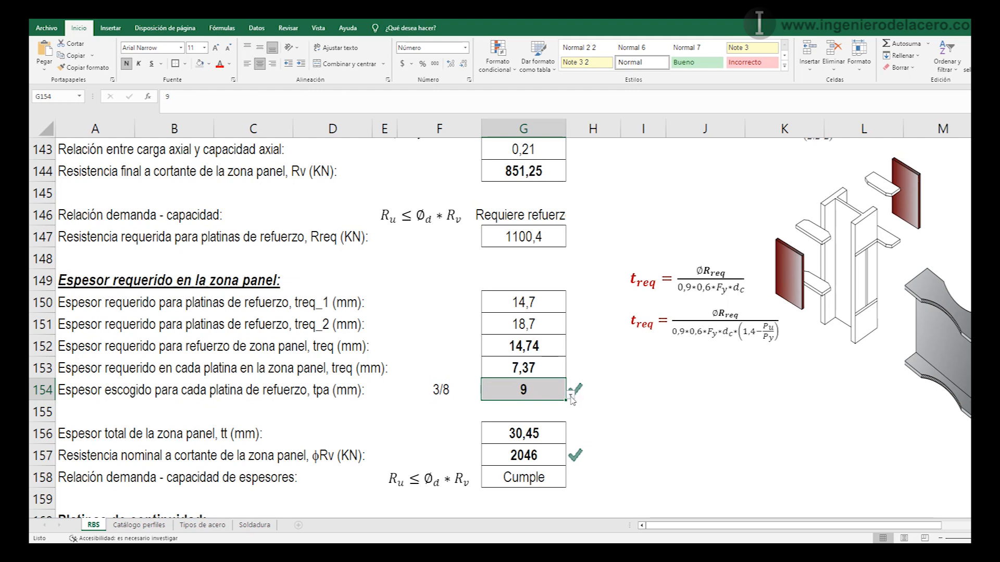
{"action": "left_click", "coordinate": [631, 412]}
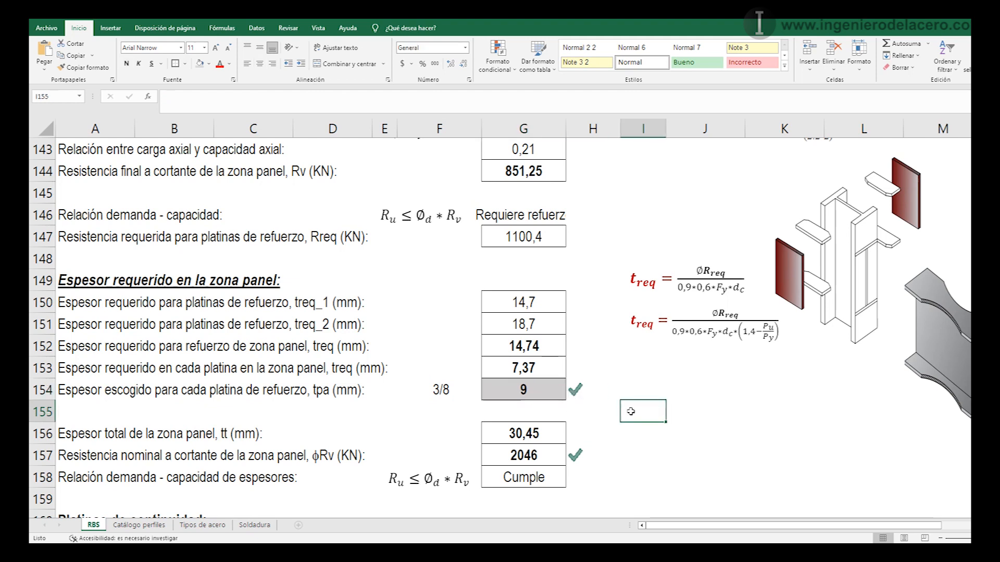
- Inspect the total panel zone thickness formula tt in G156, tracing its references to twc and tpa
{"action": "scroll", "coordinate": [630, 412], "scroll_direction": "down", "scroll_amount": 1}
{"action": "double_click", "coordinate": [559, 367]}
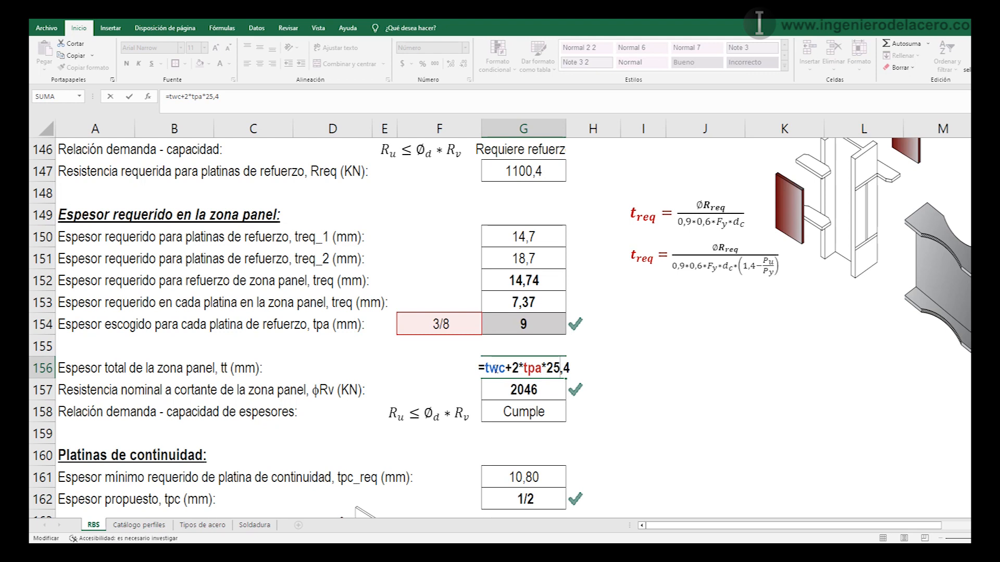
{"action": "key", "text": "Return"}
{"action": "scroll", "coordinate": [812, 260], "scroll_direction": "up", "scroll_amount": 1}
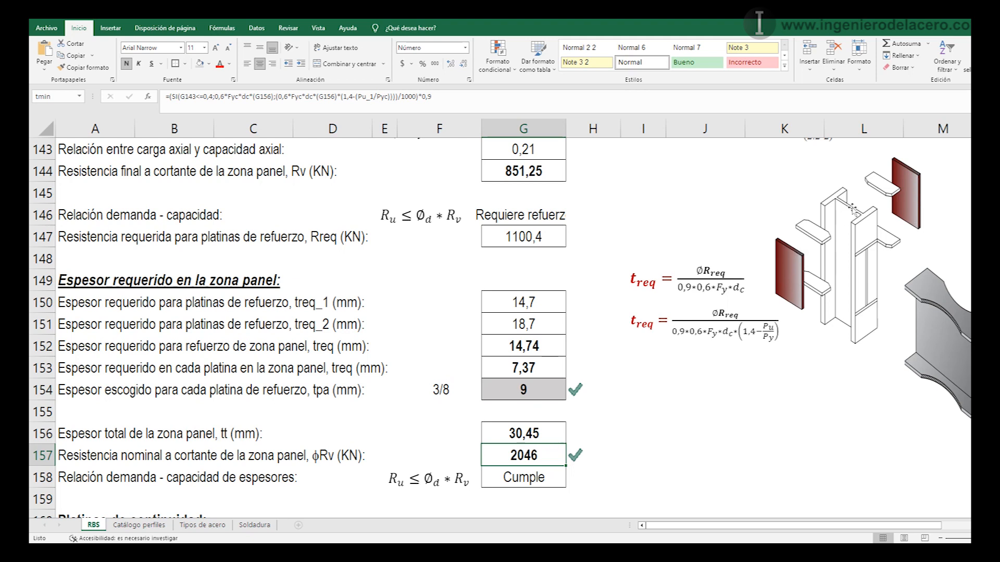
{"action": "scroll", "coordinate": [815, 308], "scroll_direction": "down", "scroll_amount": 1}
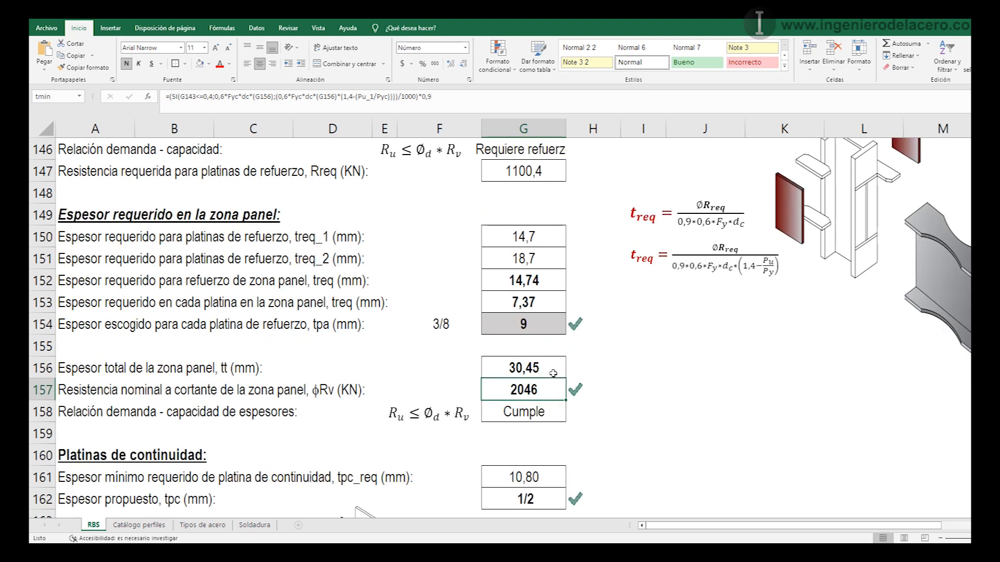
- Inspect the panel zone shear resistance formula in G157 and compare it with the applied force formula Ru in G137
{"action": "double_click", "coordinate": [527, 390]}
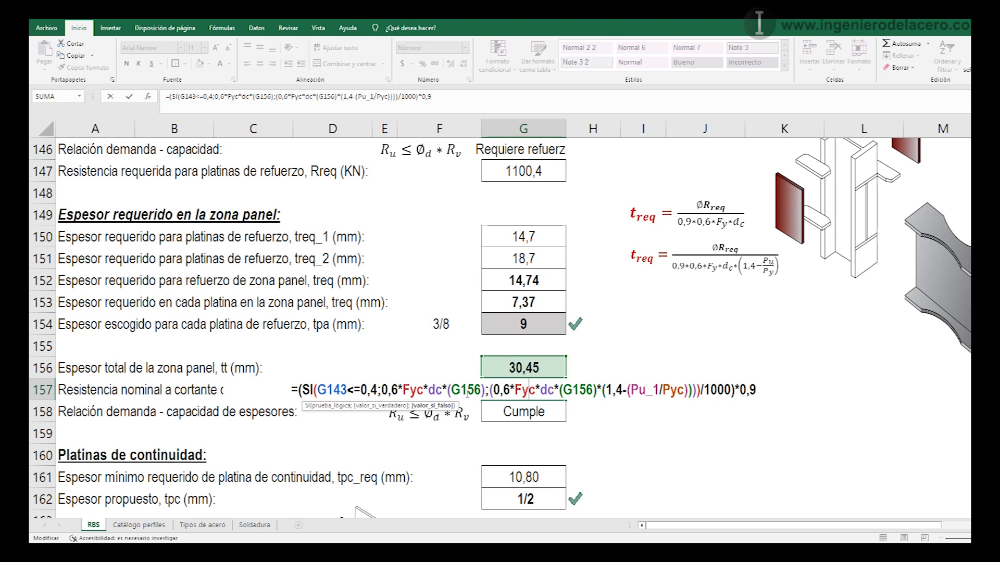
{"action": "key", "text": "Return"}
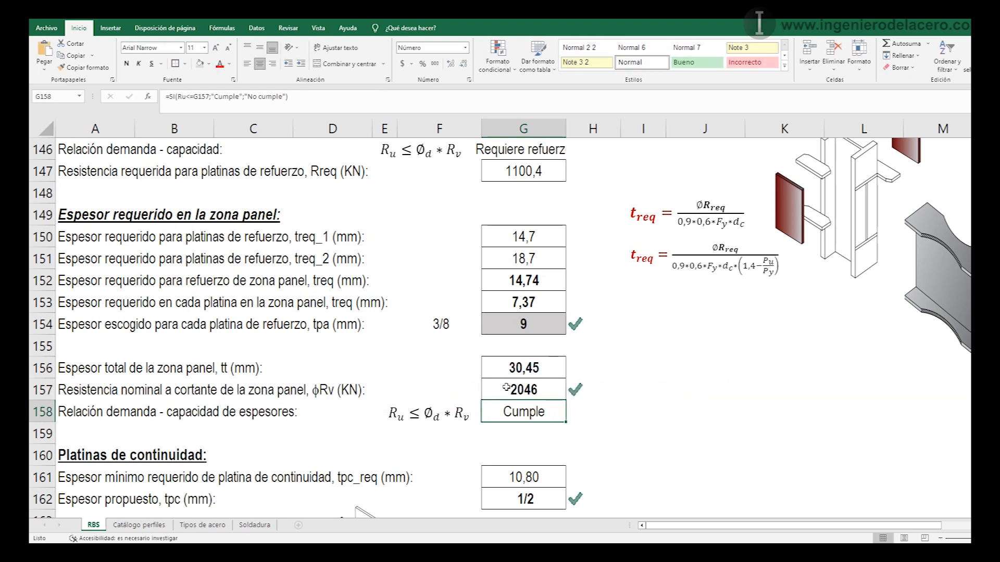
{"action": "left_click", "coordinate": [508, 388]}
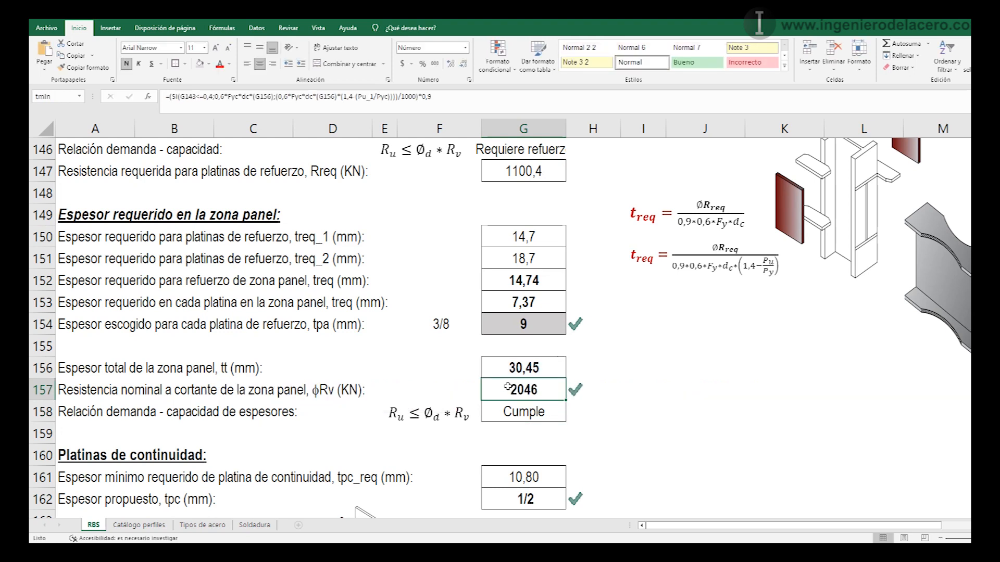
{"action": "scroll", "coordinate": [508, 386], "scroll_direction": "up", "scroll_amount": 4}
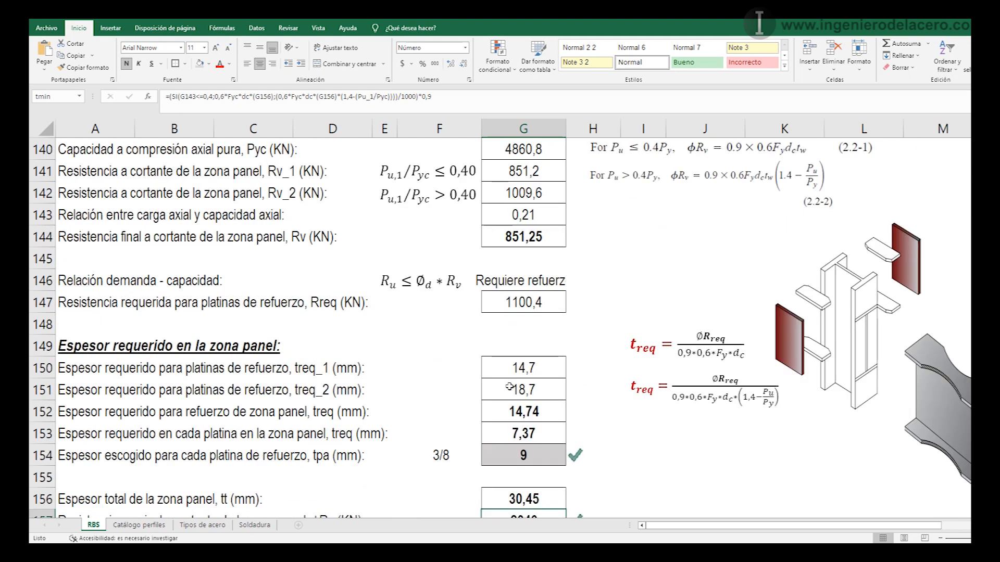
{"action": "scroll", "coordinate": [528, 296], "scroll_direction": "up", "scroll_amount": 1}
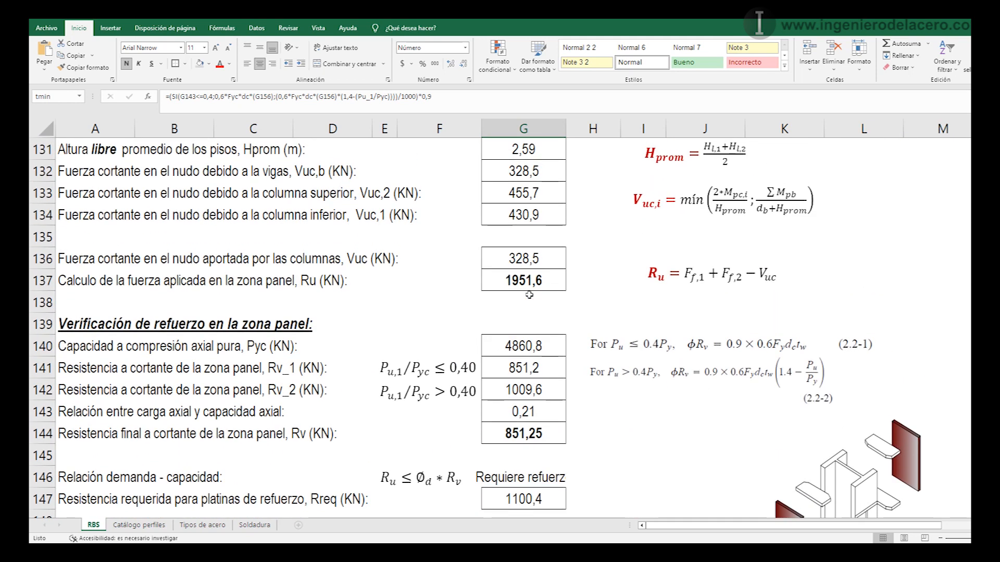
{"action": "double_click", "coordinate": [532, 278]}
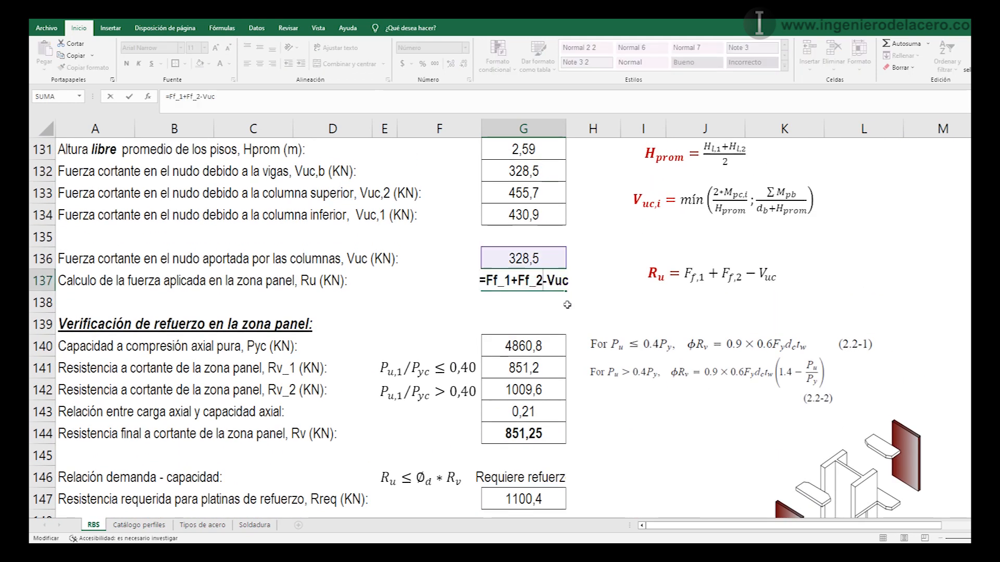
{"action": "key", "text": "Escape"}
{"action": "scroll", "coordinate": [552, 297], "scroll_direction": "down", "scroll_amount": 6}
{"action": "left_click", "coordinate": [541, 320]}
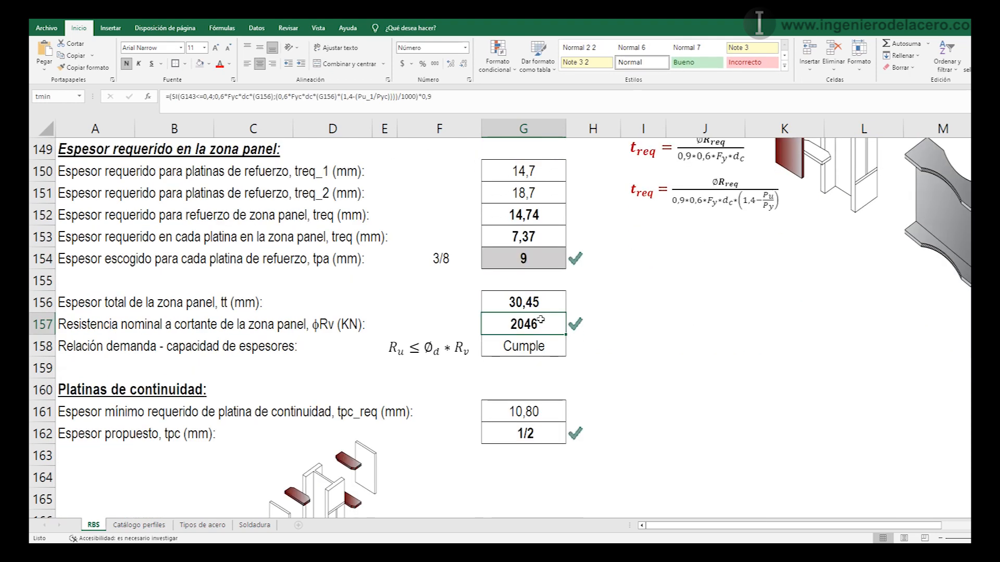
- Inspect the check mark formula in H157 and the demand–capacity SI formula in G158 that compares Ru with G157
{"action": "double_click", "coordinate": [586, 320]}
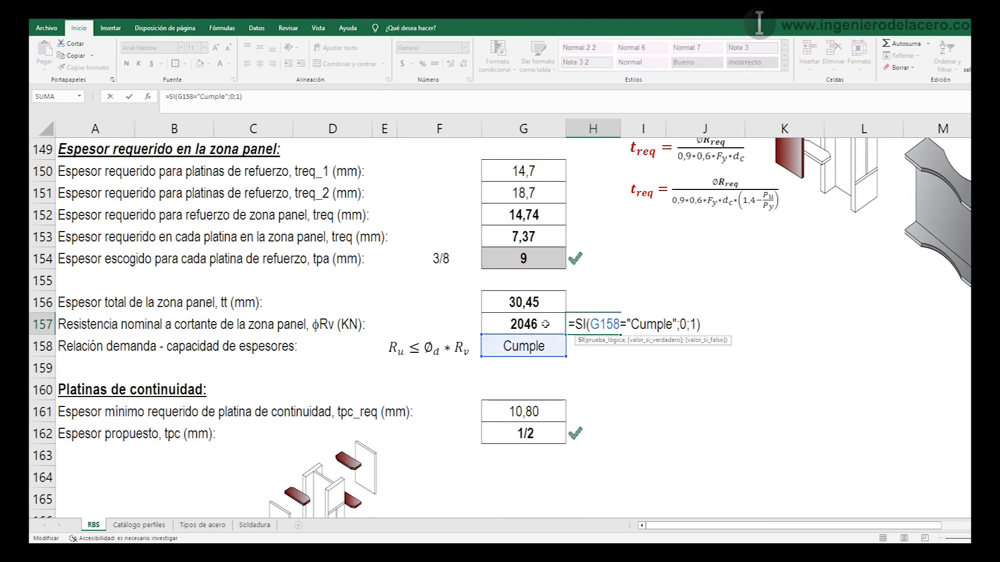
{"action": "key", "text": "Return"}
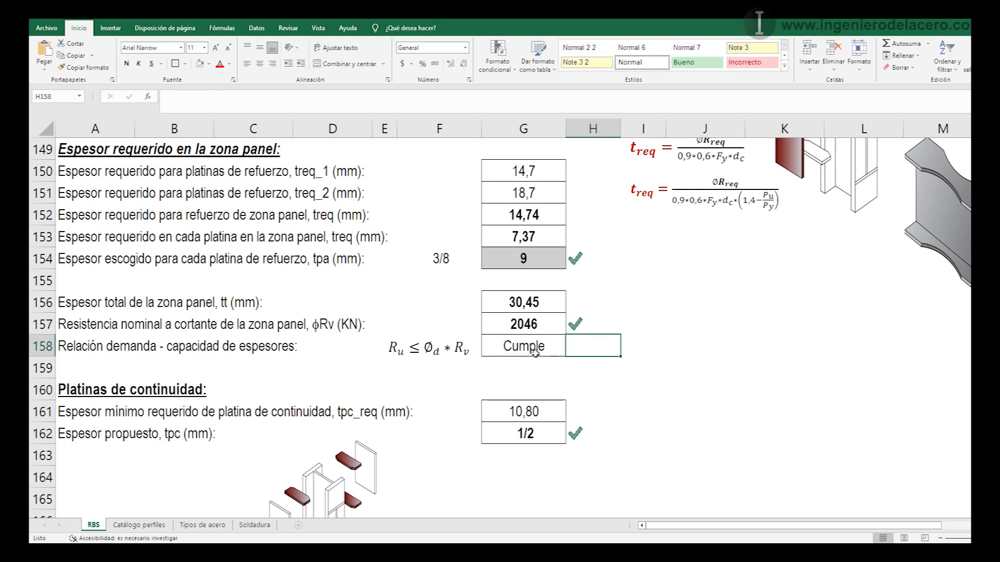
{"action": "left_click", "coordinate": [535, 353]}
{"action": "double_click", "coordinate": [535, 353]}
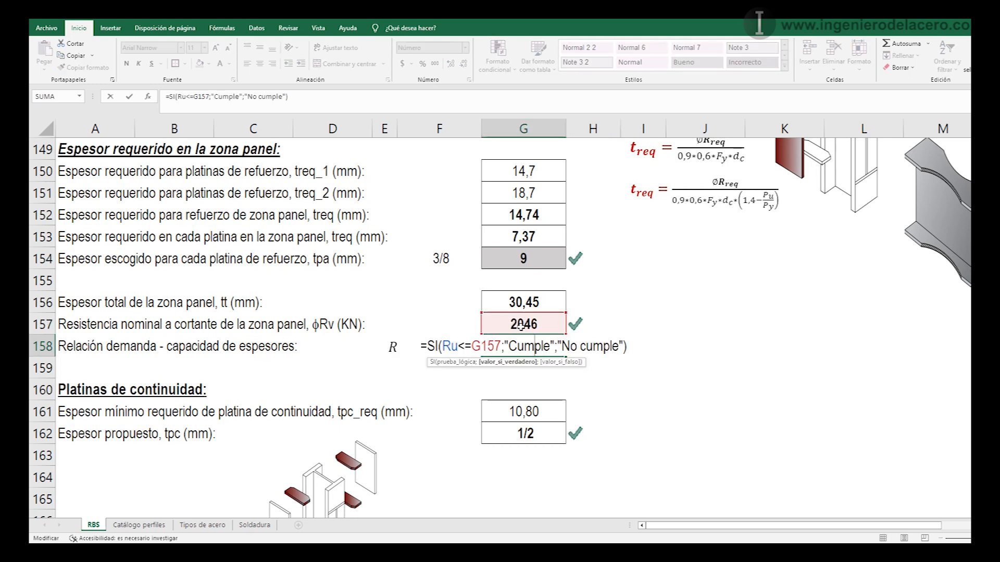
{"action": "key", "text": "Return"}
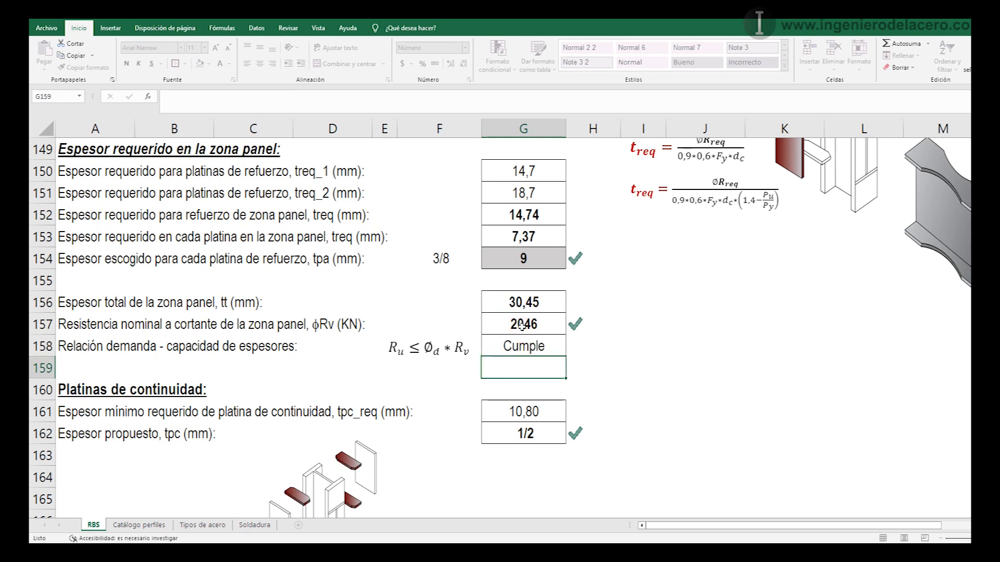
{"action": "left_click", "coordinate": [608, 359]}
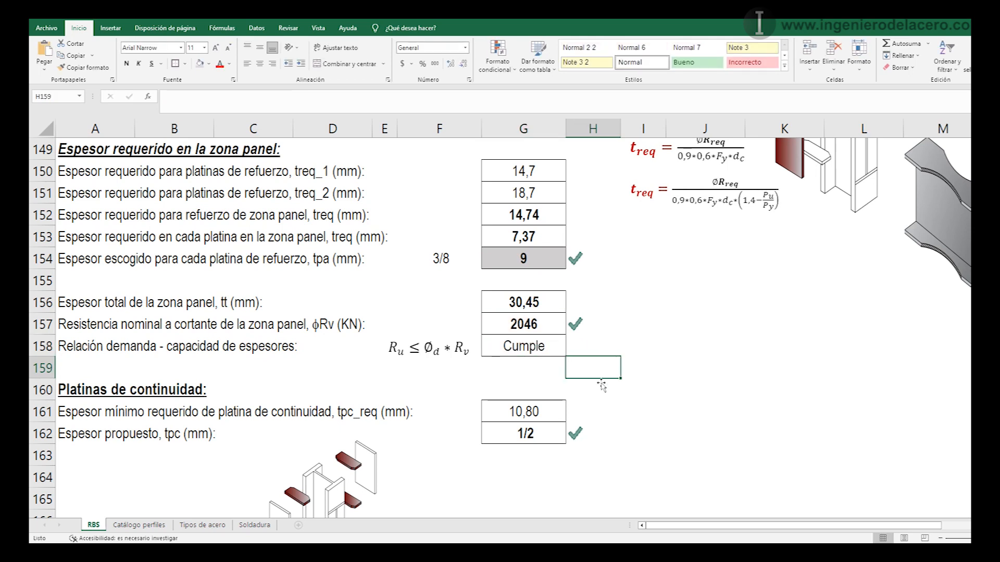
- Inspect the continuity plate formulas for the minimum required thickness tpc_req in G161 and the proposed thickness tpc in G162
{"action": "scroll", "coordinate": [599, 389], "scroll_direction": "down", "scroll_amount": 2}
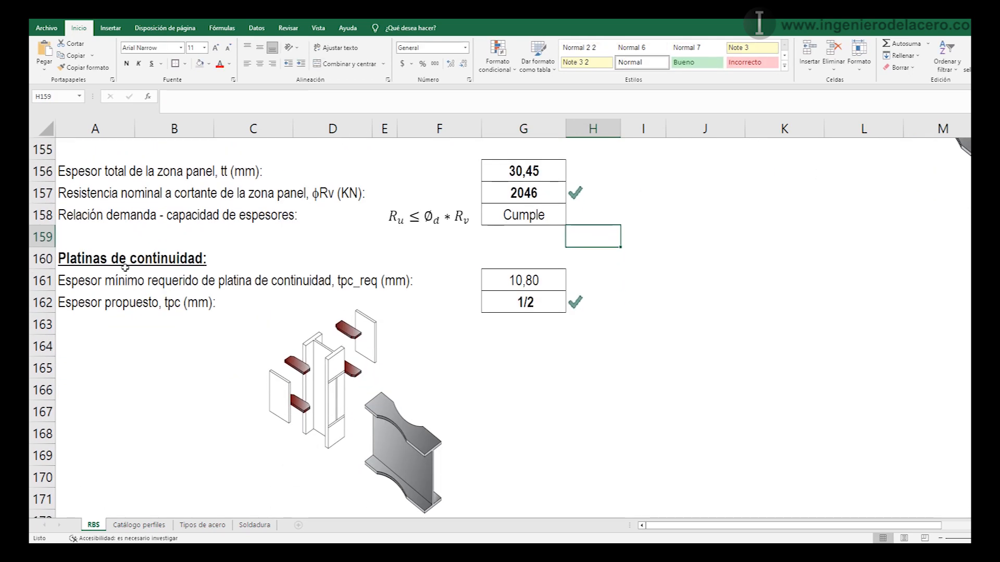
{"action": "left_click", "coordinate": [91, 259]}
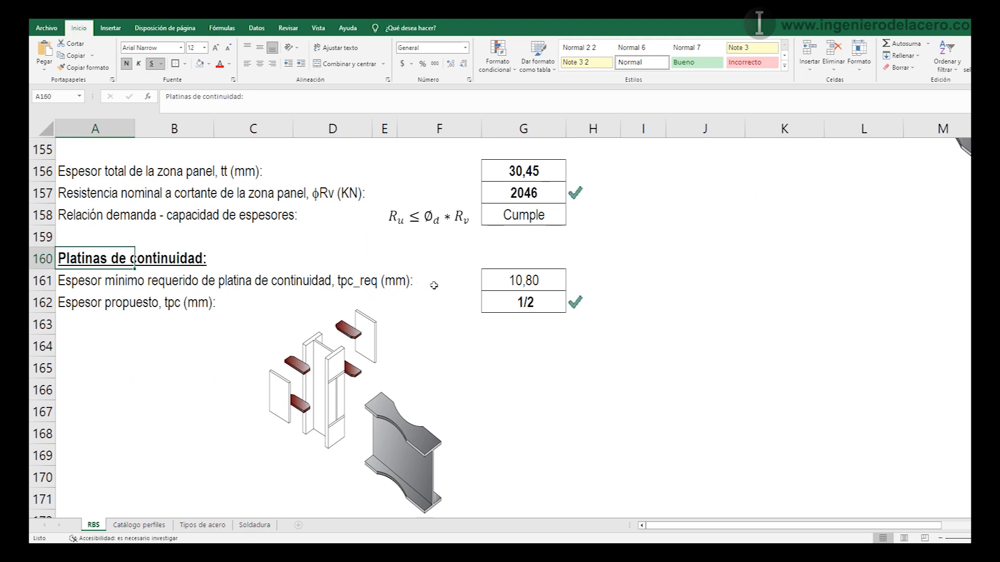
{"action": "left_click", "coordinate": [548, 280]}
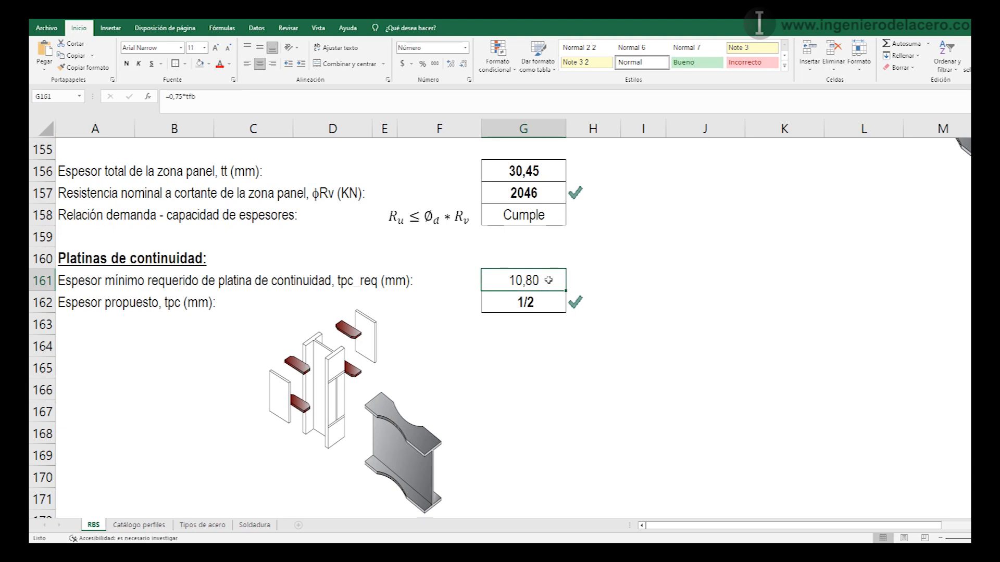
{"action": "double_click", "coordinate": [548, 280]}
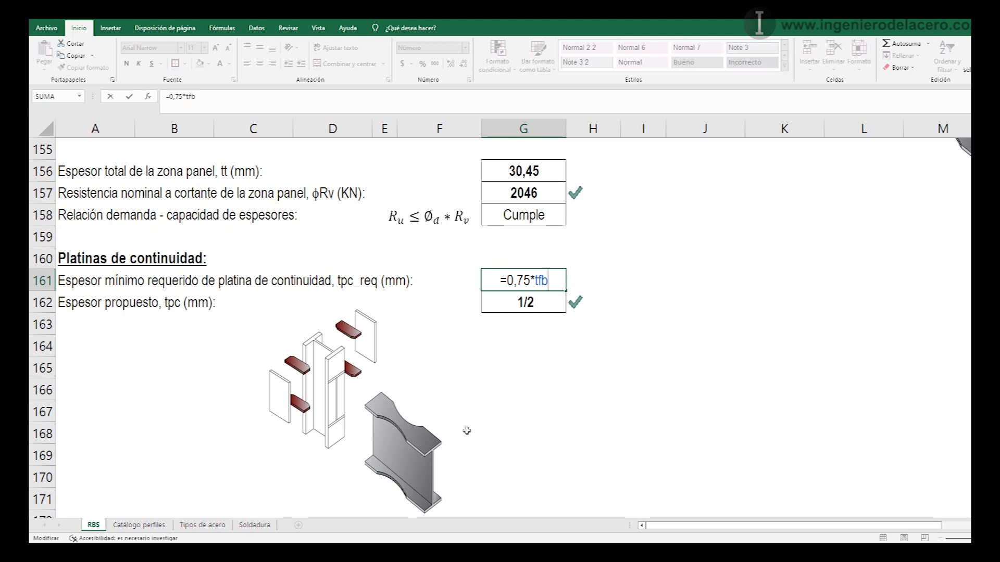
{"action": "key", "text": "Return"}
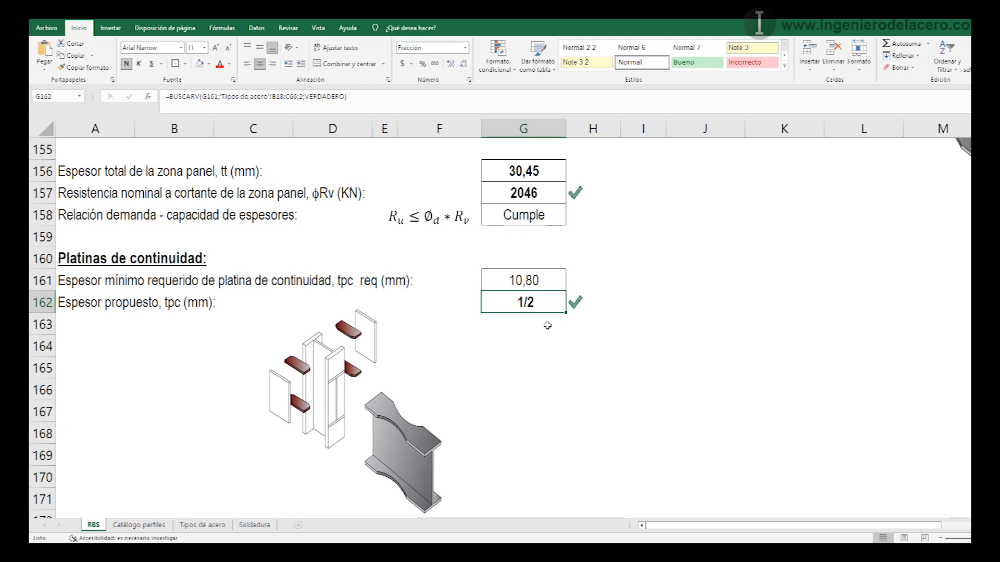
{"action": "left_click", "coordinate": [541, 346]}
- Look over the start of the prequalification limitations section, including the energy dissipation grade, and go back to the column properties near row 53
{"action": "scroll", "coordinate": [532, 366], "scroll_direction": "down", "scroll_amount": 3}
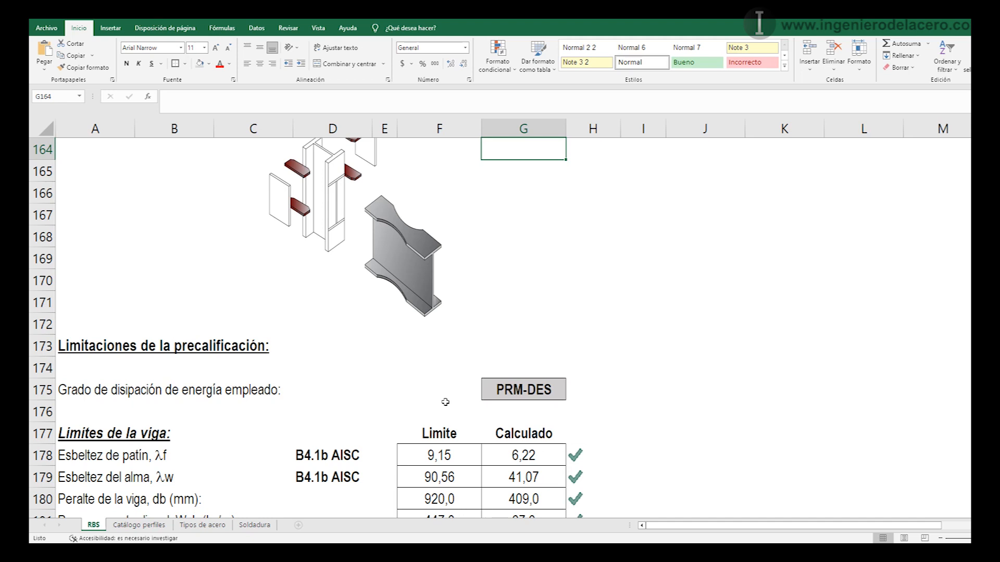
{"action": "scroll", "coordinate": [445, 402], "scroll_direction": "up", "scroll_amount": 1}
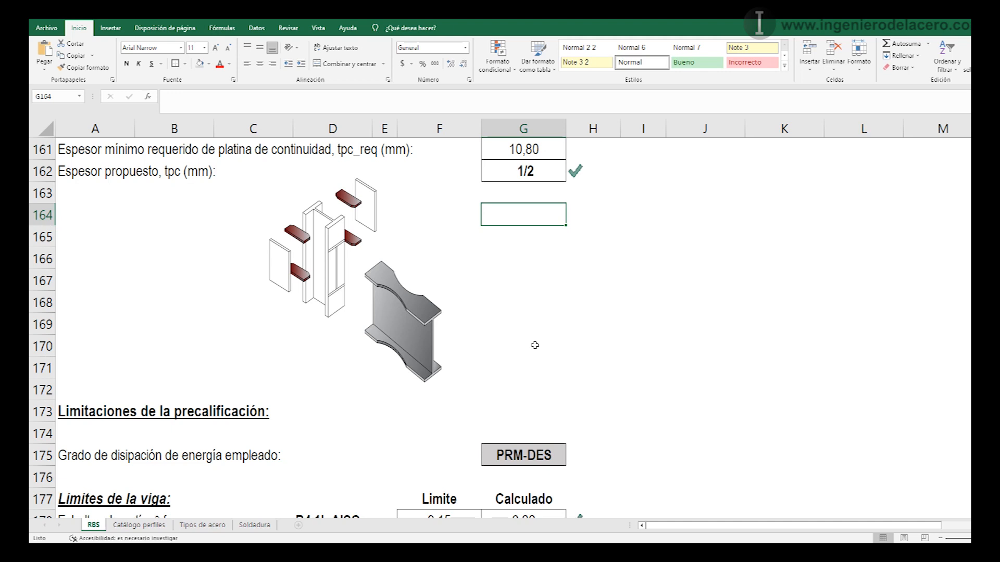
{"action": "left_click", "coordinate": [587, 450]}
{"action": "scroll", "coordinate": [586, 447], "scroll_direction": "up", "scroll_amount": 7}
{"action": "scroll", "coordinate": [581, 410], "scroll_direction": "up", "scroll_amount": 15}
{"action": "scroll", "coordinate": [582, 413], "scroll_direction": "up", "scroll_amount": 14}
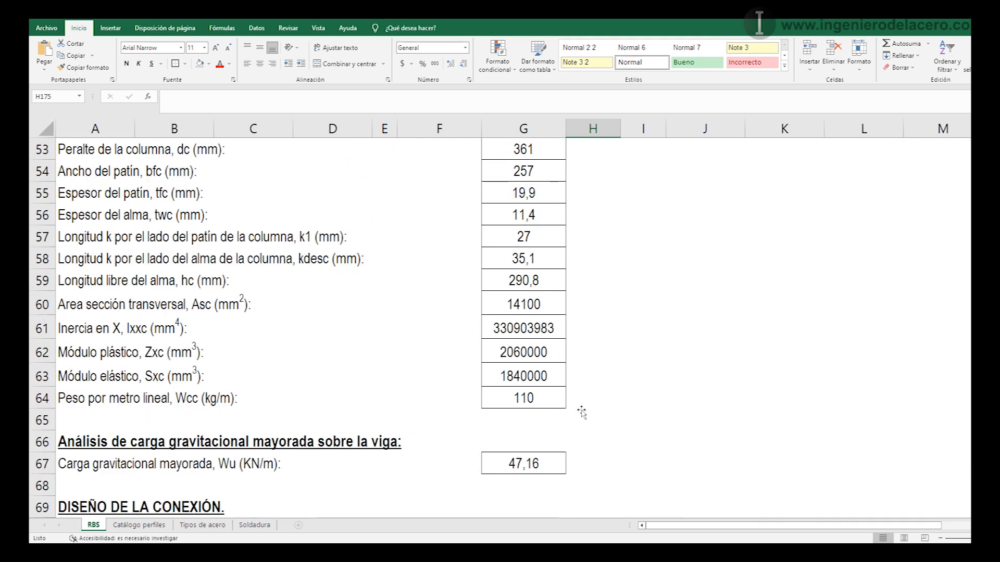